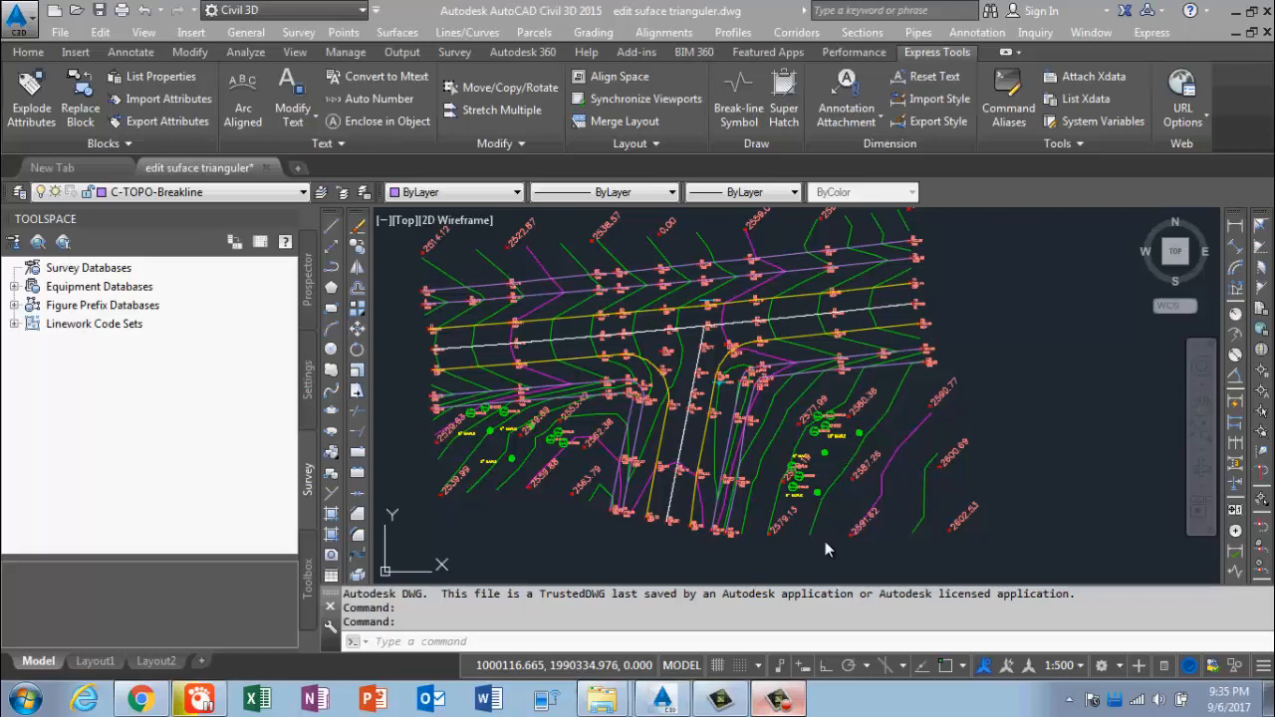
# - Switch to Chrome to view the YouTube channel page, and return to the Civil 3D drawing
pyautogui.click(141, 699)
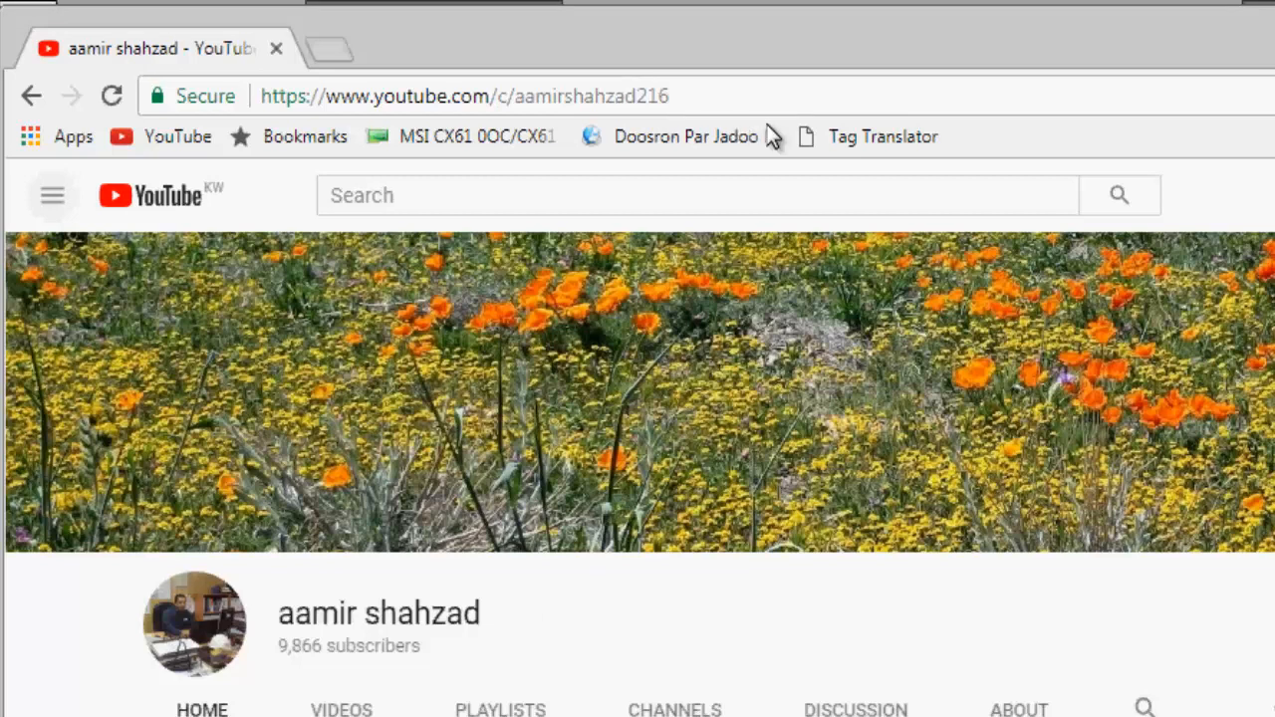
pyautogui.scroll(-1, 807, 194)
pyautogui.scroll(1, 812, 193)
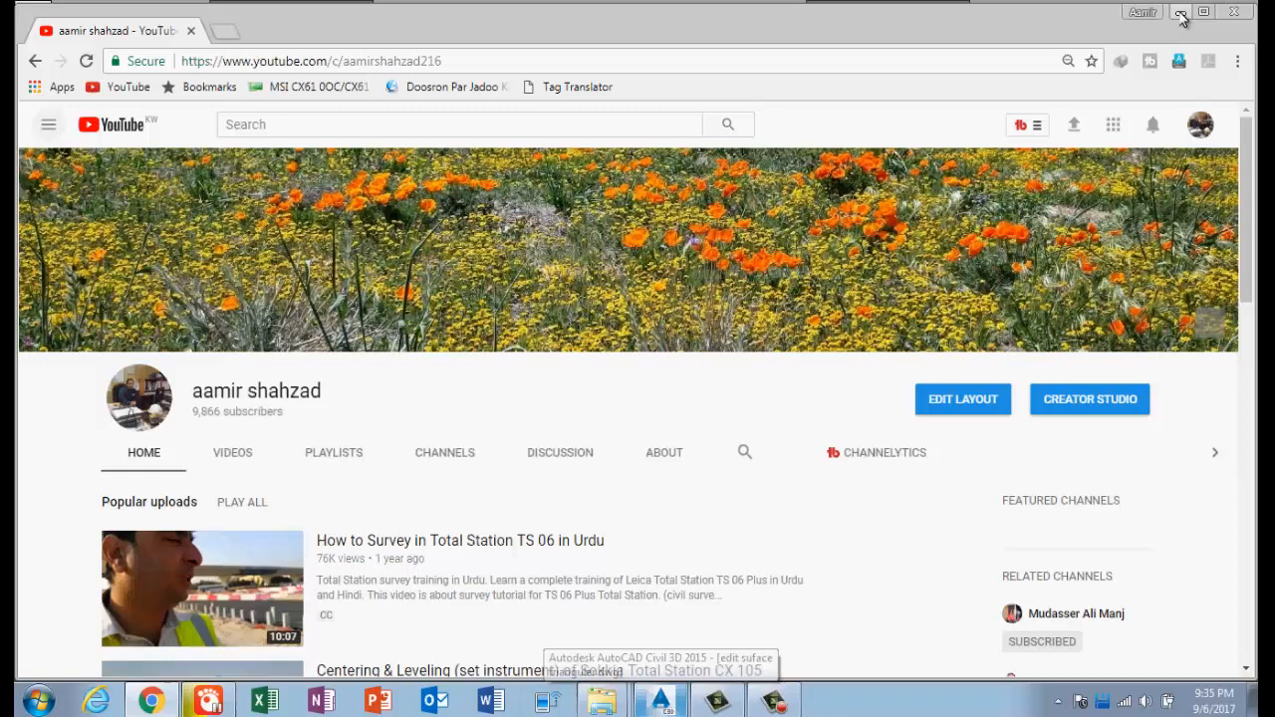
pyautogui.click(1181, 14)
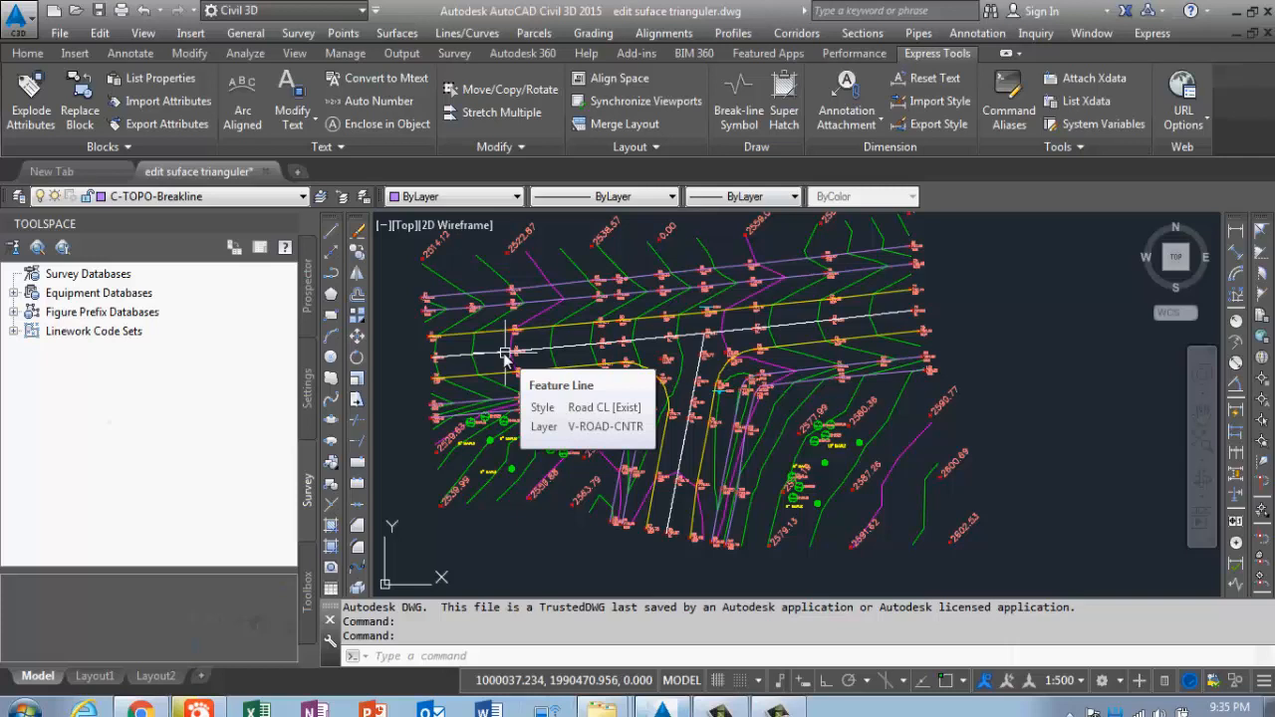
# - Set the surface style of EXISTING SURFACE to Contours 1m and 5m (Background) and apply it
pyautogui.click(536, 317)
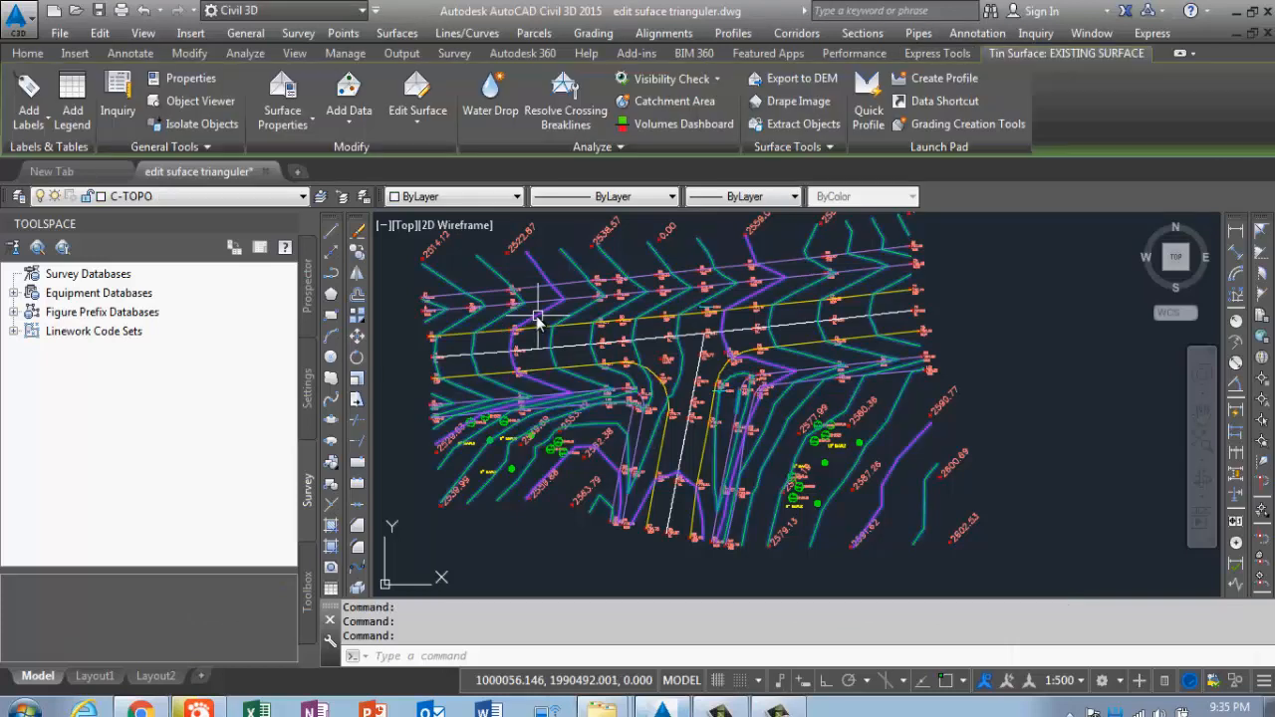
pyautogui.rightClick(538, 318)
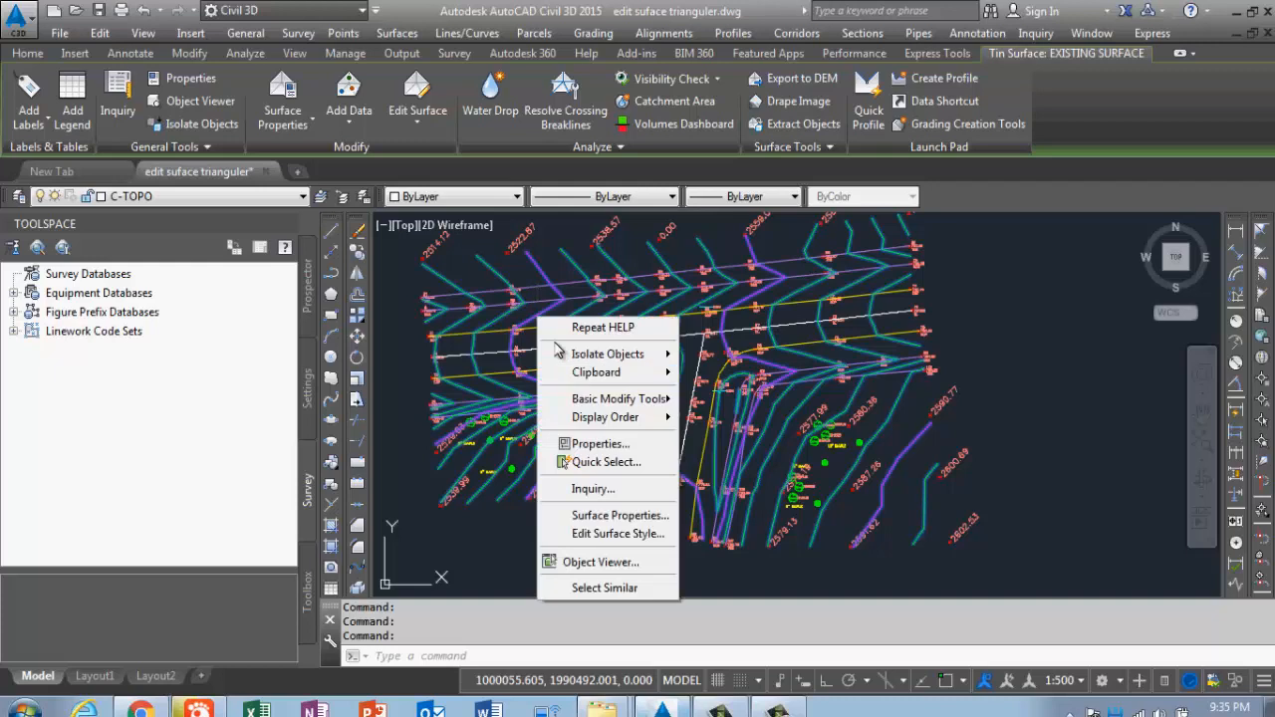
pyautogui.click(629, 517)
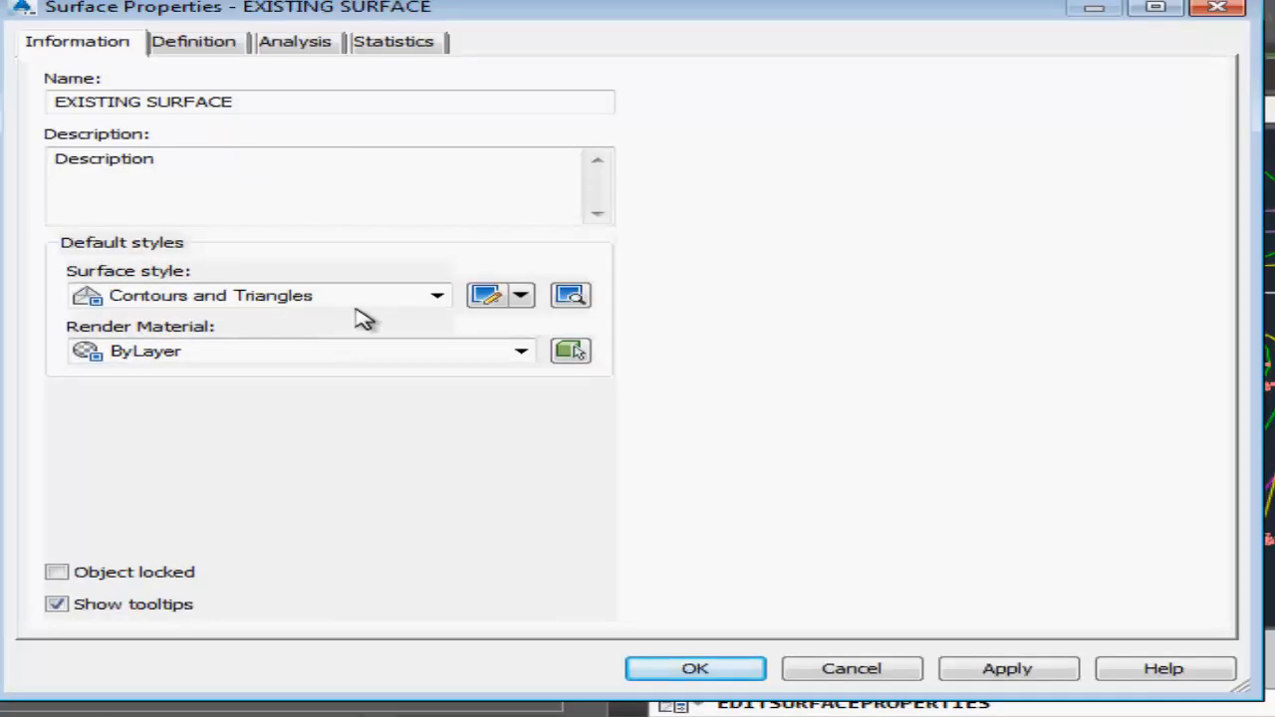
pyautogui.click(437, 296)
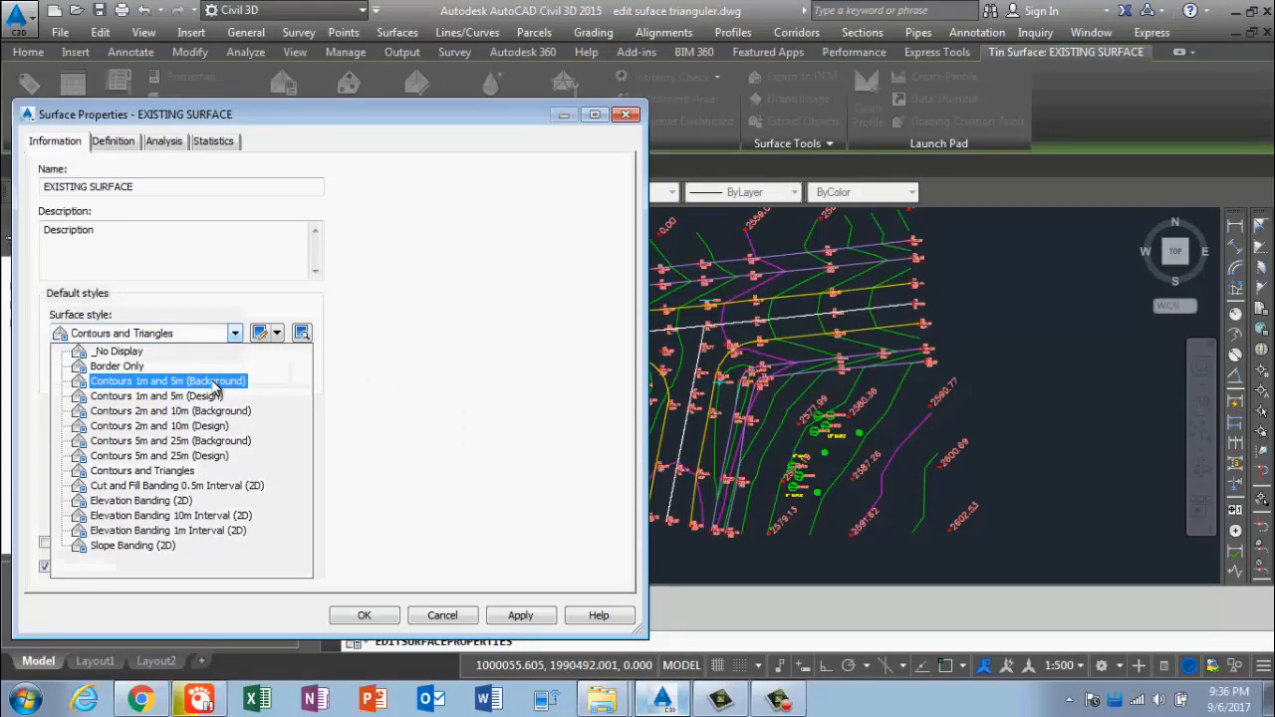
pyautogui.click(213, 383)
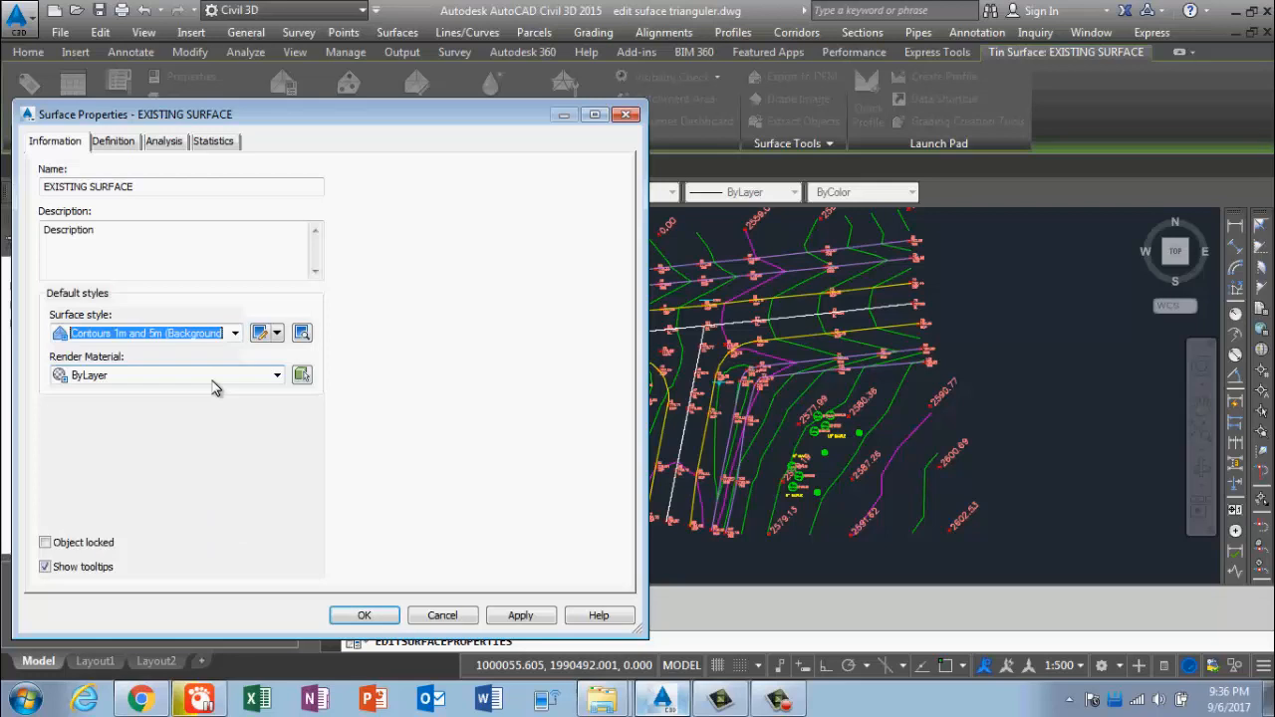
pyautogui.click(508, 614)
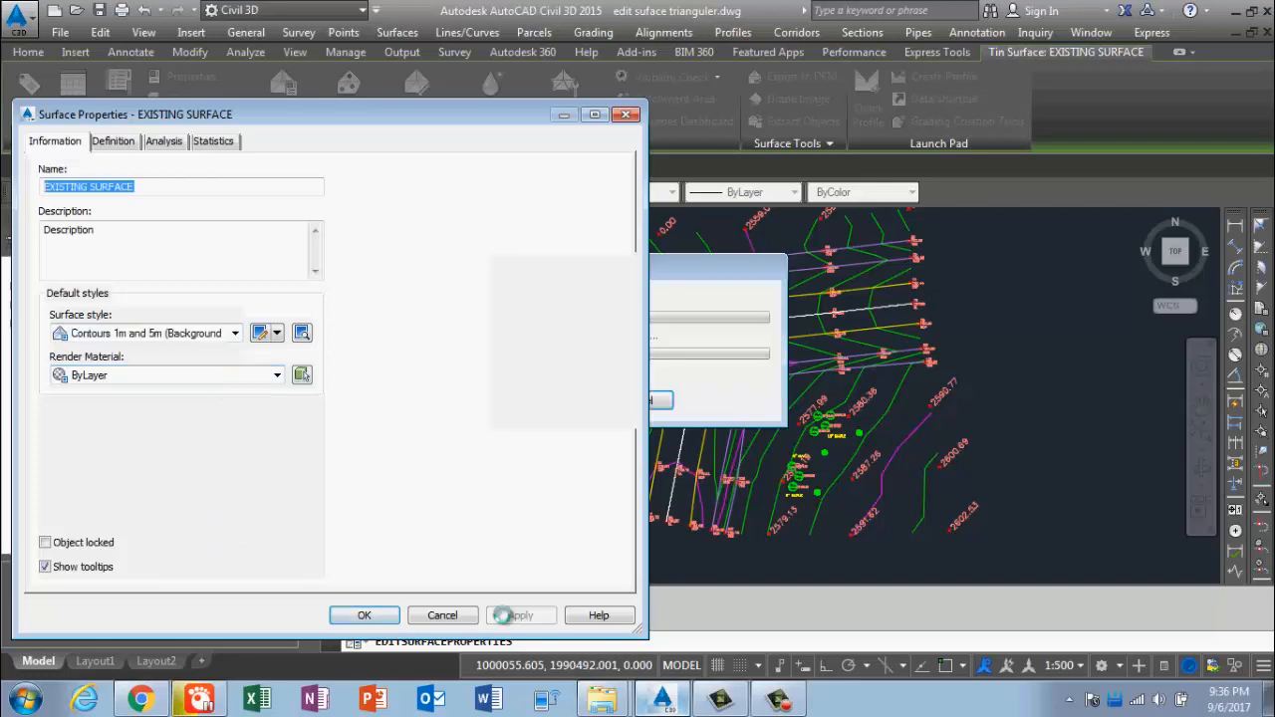
pyautogui.click(365, 615)
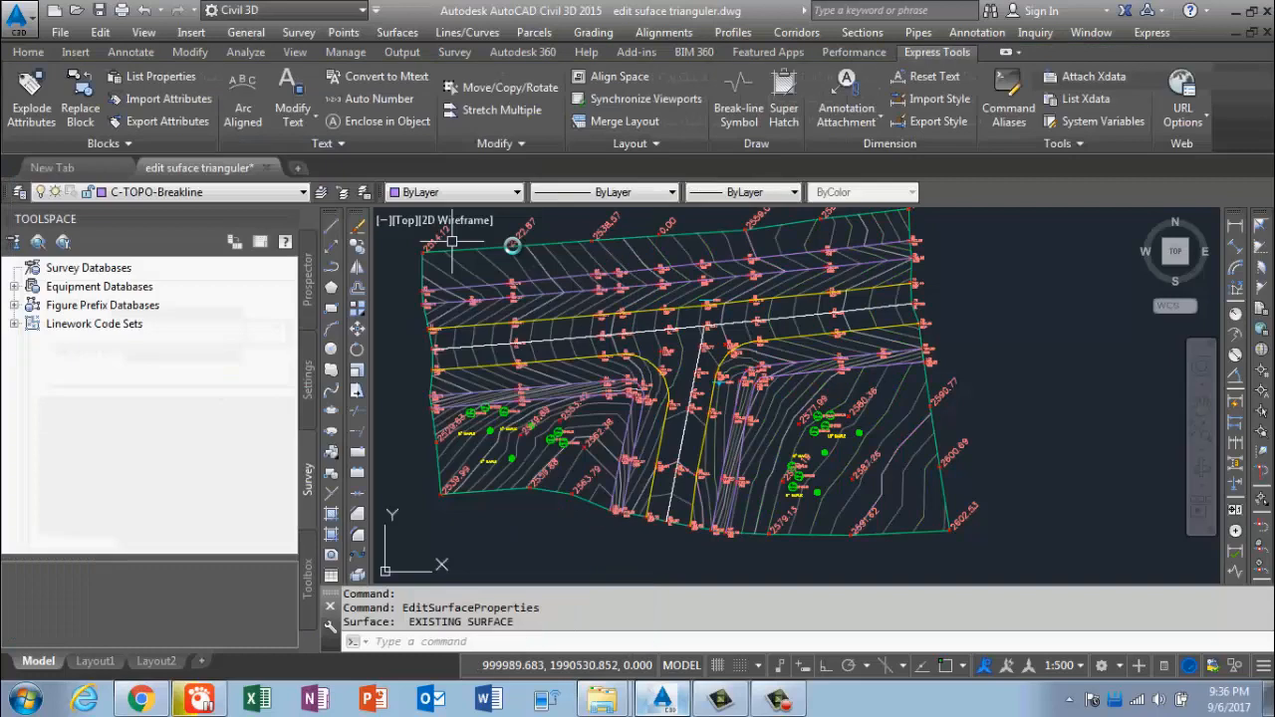
pyautogui.scroll(10, 394, 285)
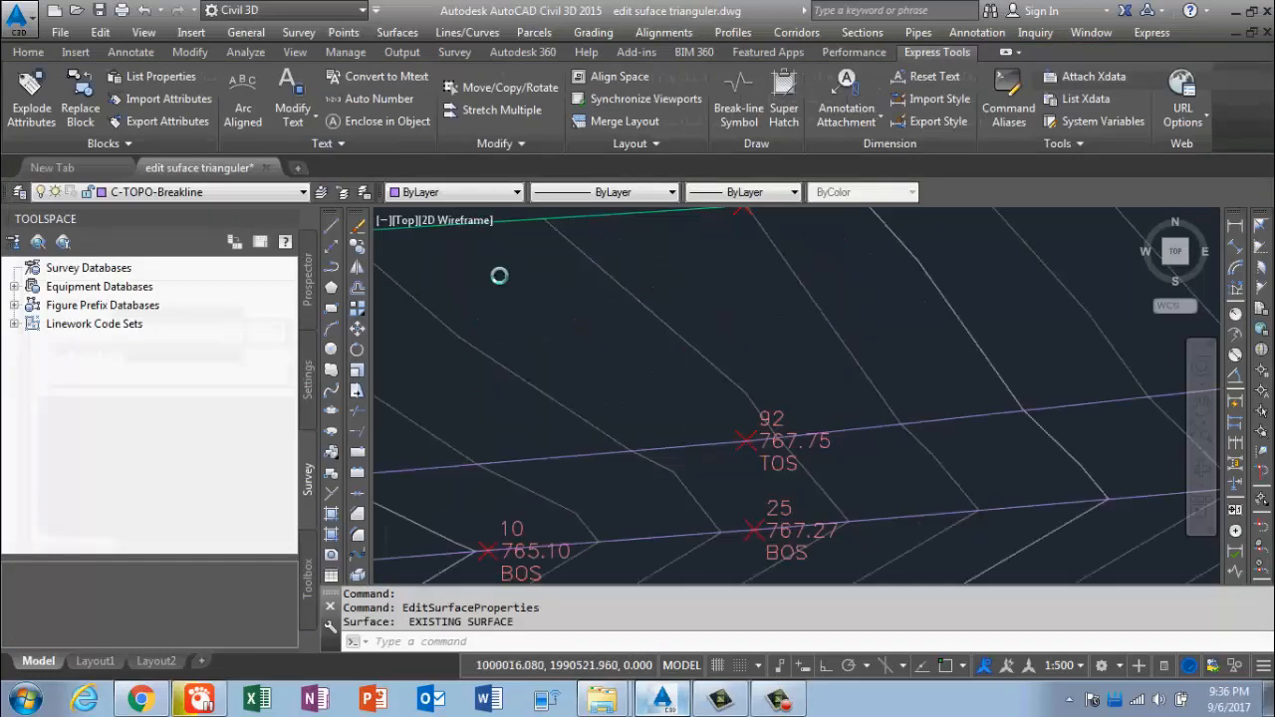
pyautogui.scroll(-10, 499, 276)
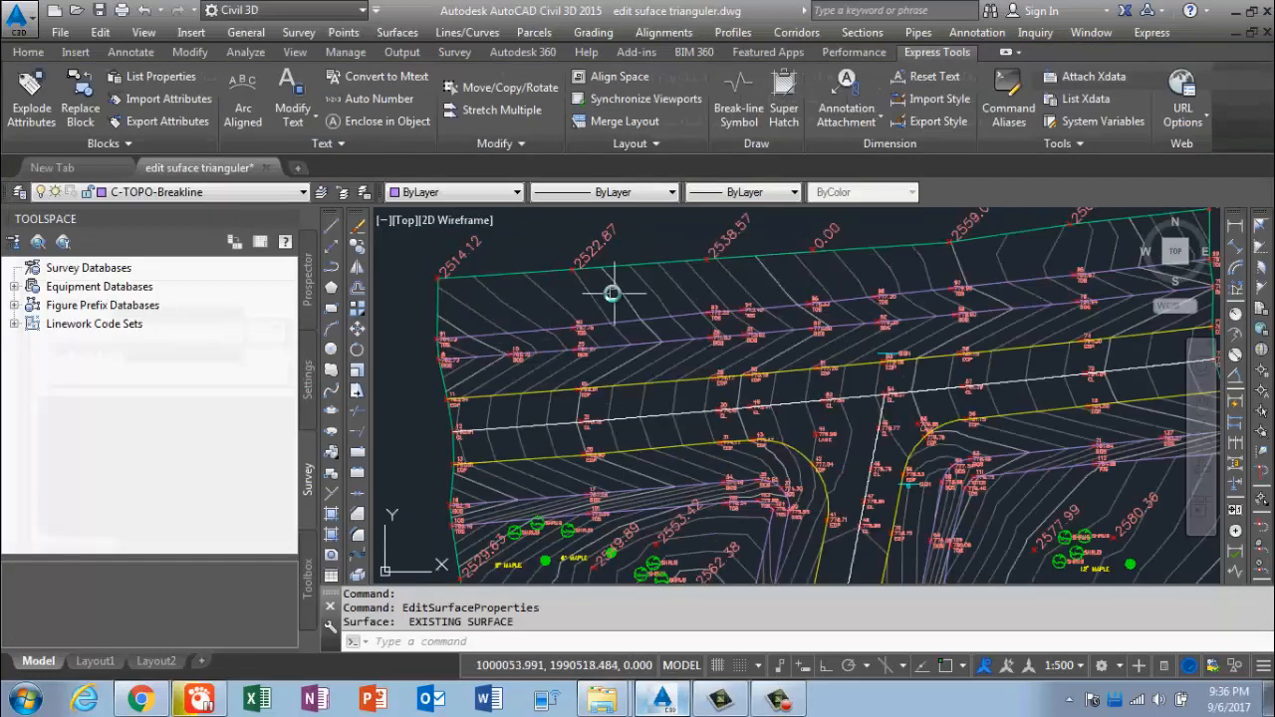
# - Display the drawing's Prospector tree in the Toolspace
pyautogui.click(309, 284)
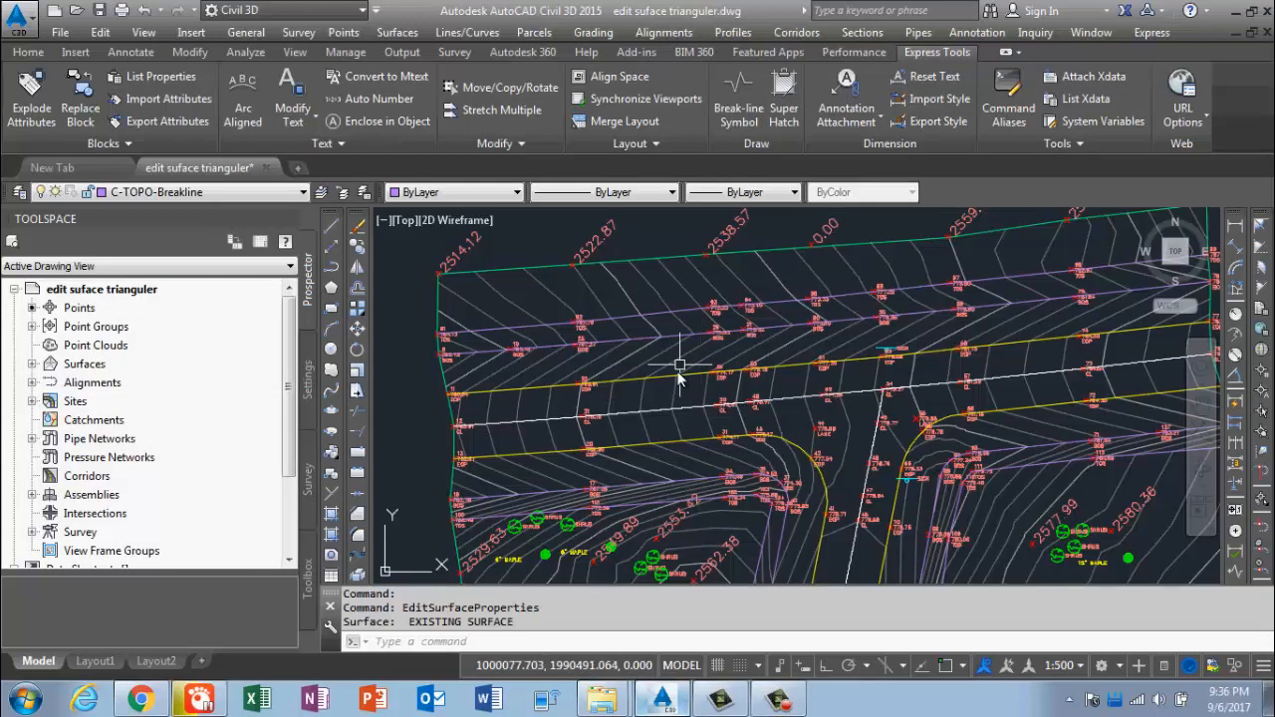
pyautogui.click(779, 701)
pyautogui.click(778, 702)
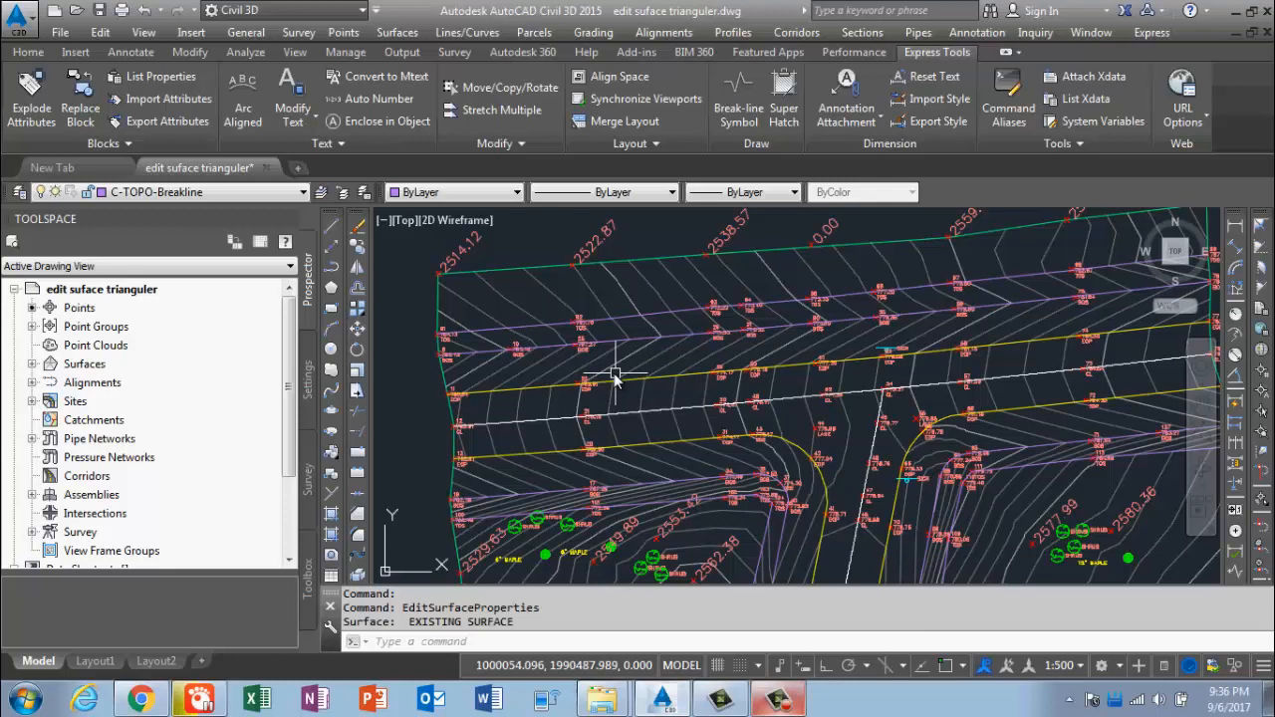
# - Add Contour - Multiple labels along a line from the surface's northwest boundary eastward across the northern slope to just below the 2538.57 label
pyautogui.click(612, 366)
pyautogui.moveTo(611, 365)
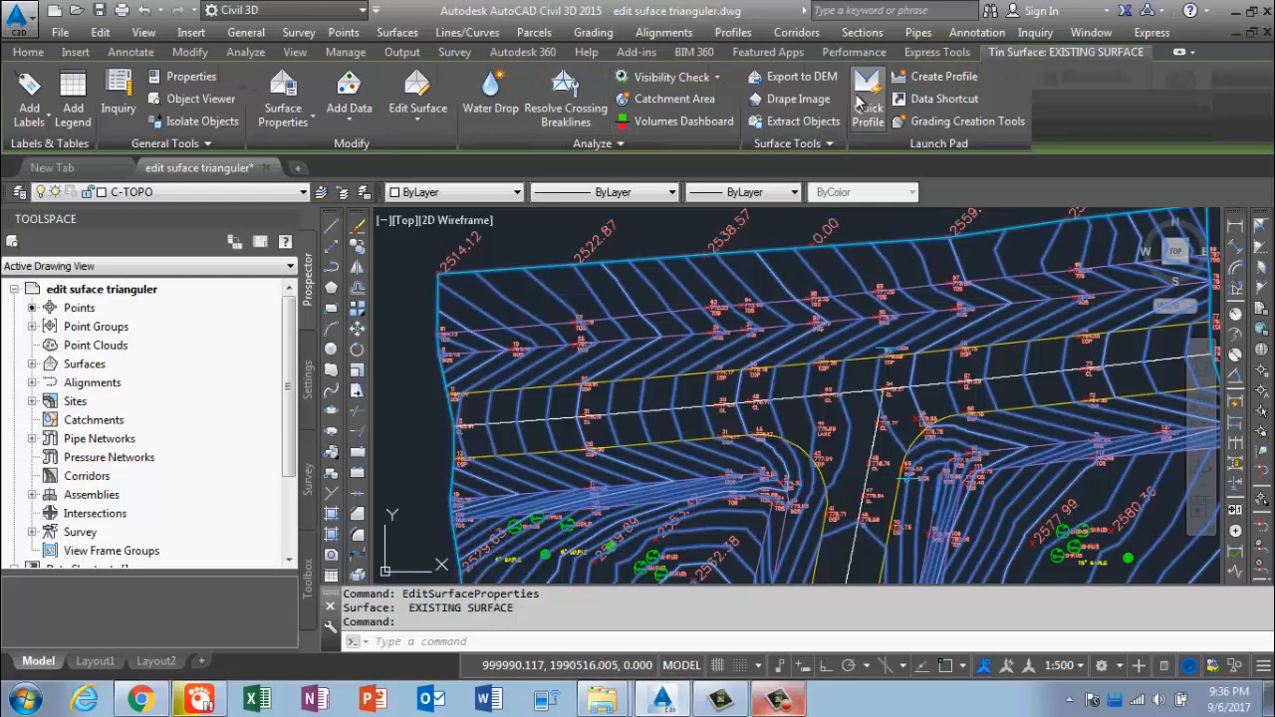
pyautogui.click(29, 110)
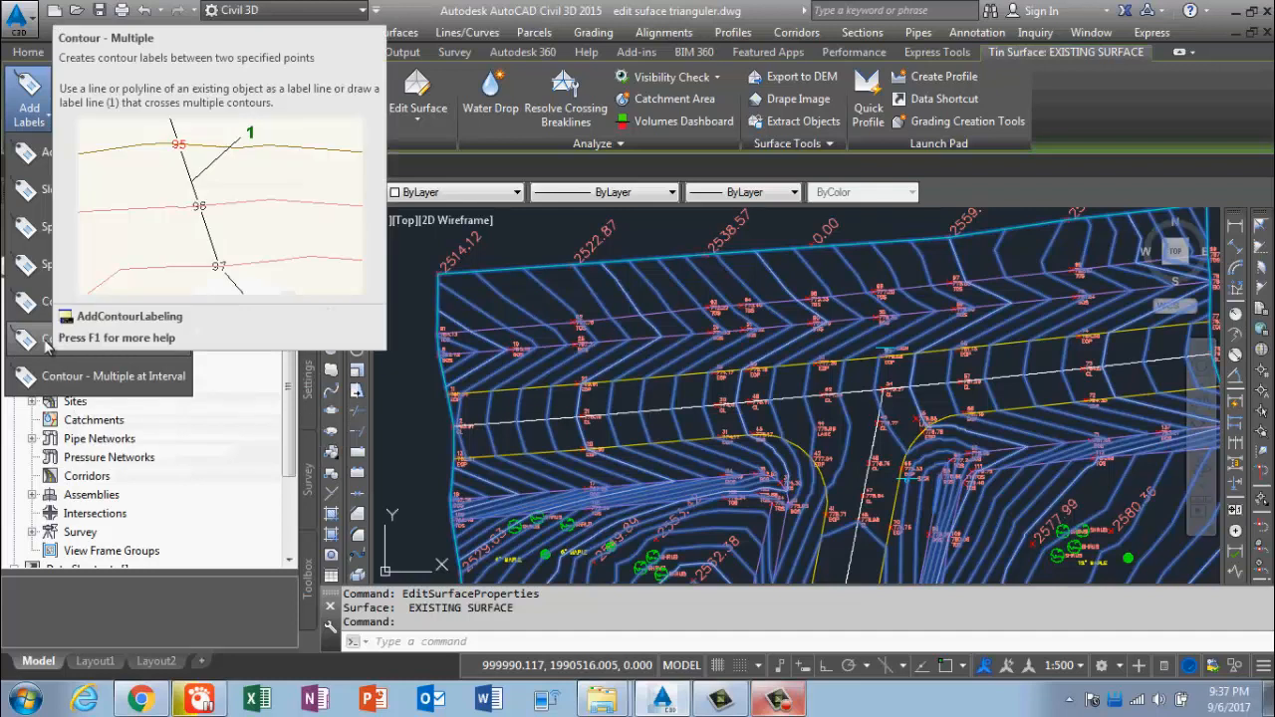
pyautogui.click(44, 123)
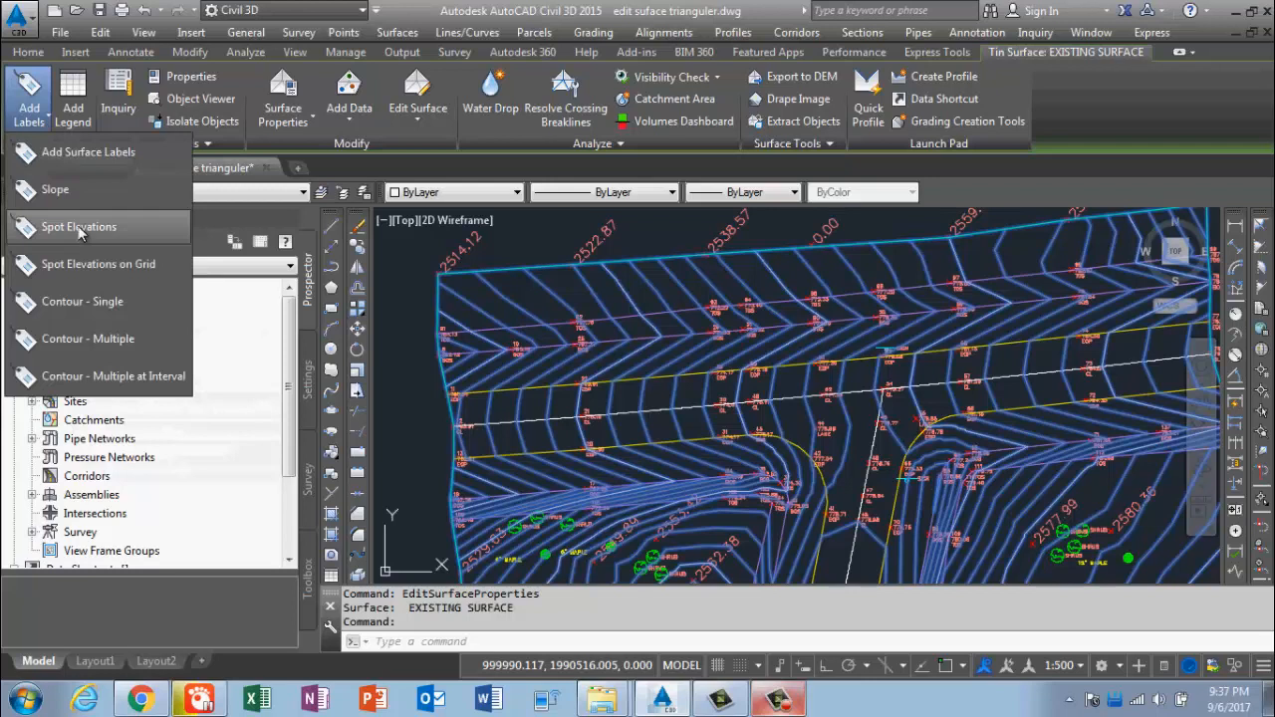
pyautogui.click(84, 338)
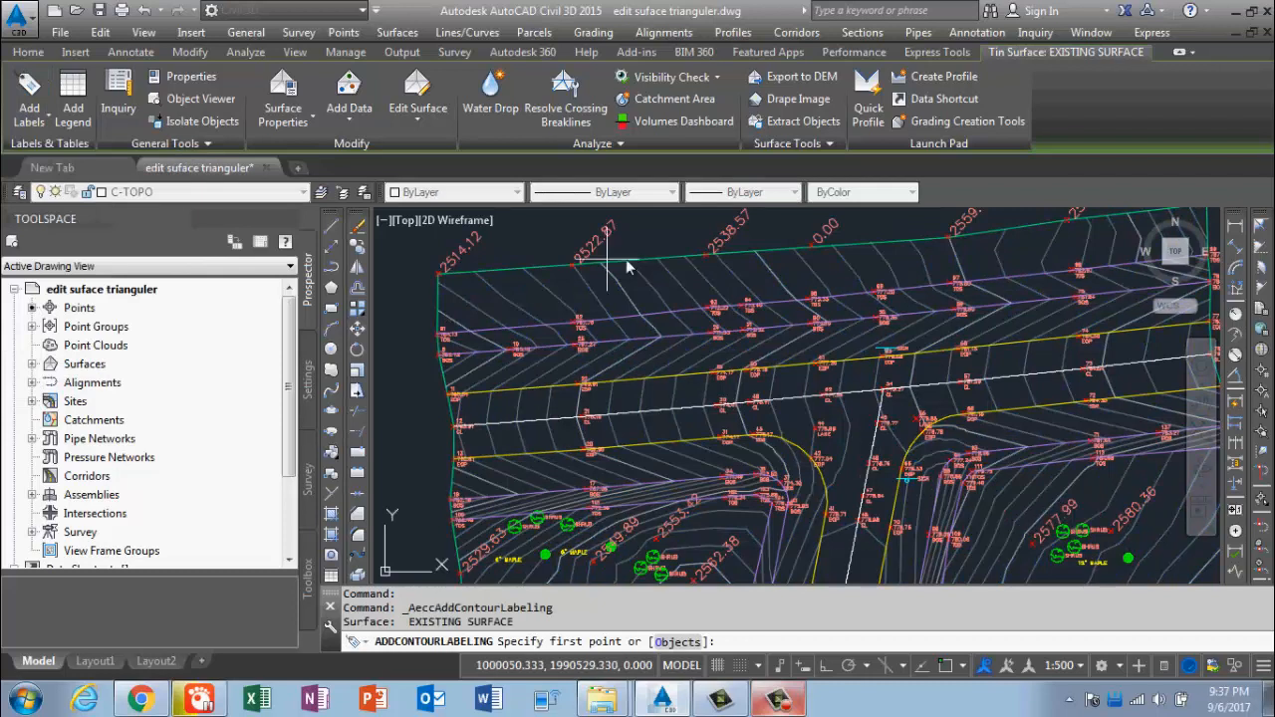
pyautogui.click(428, 312)
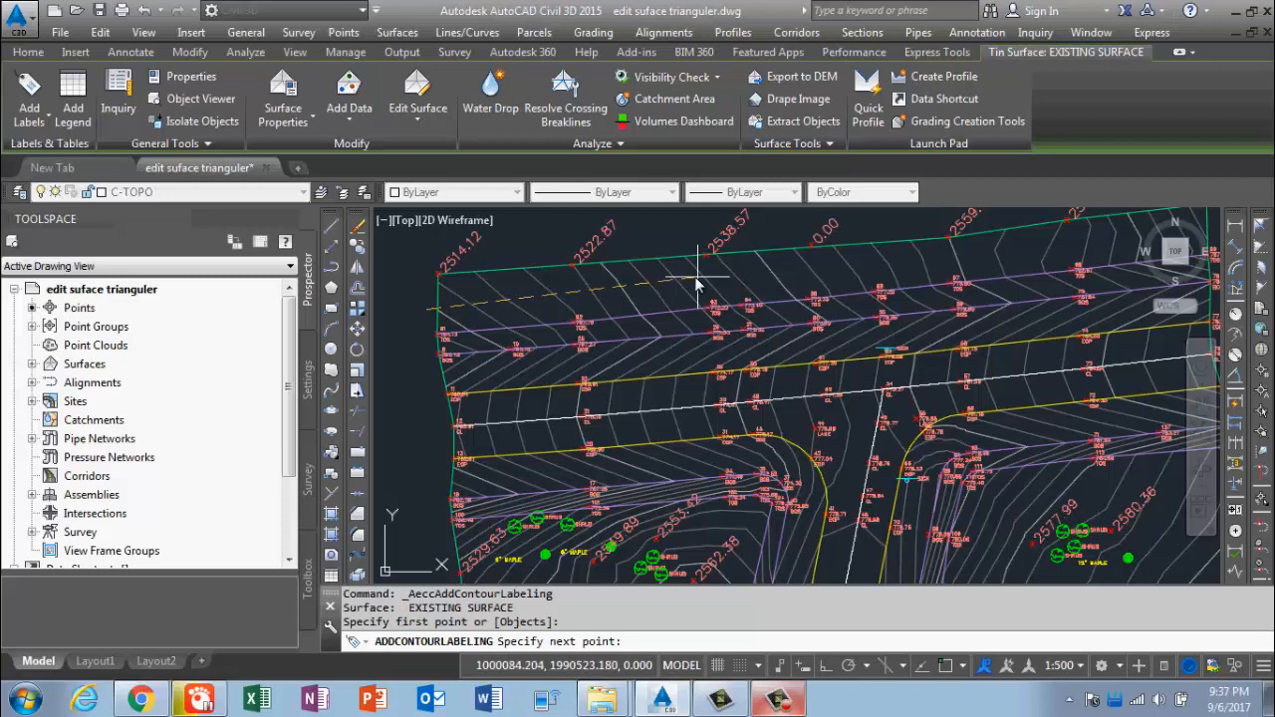
pyautogui.scroll(2, 697, 279)
pyautogui.scroll(-2, 703, 289)
pyautogui.scroll(2, 701, 295)
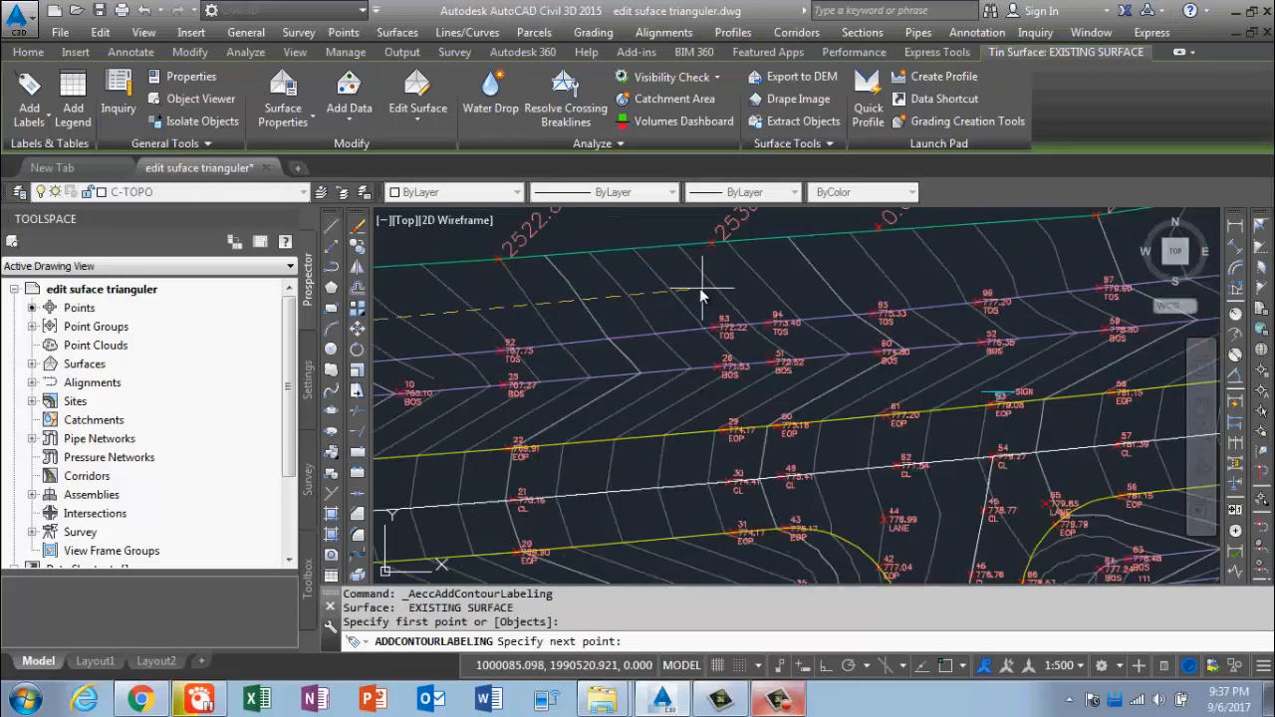
pyautogui.scroll(-2, 697, 297)
pyautogui.click(693, 295)
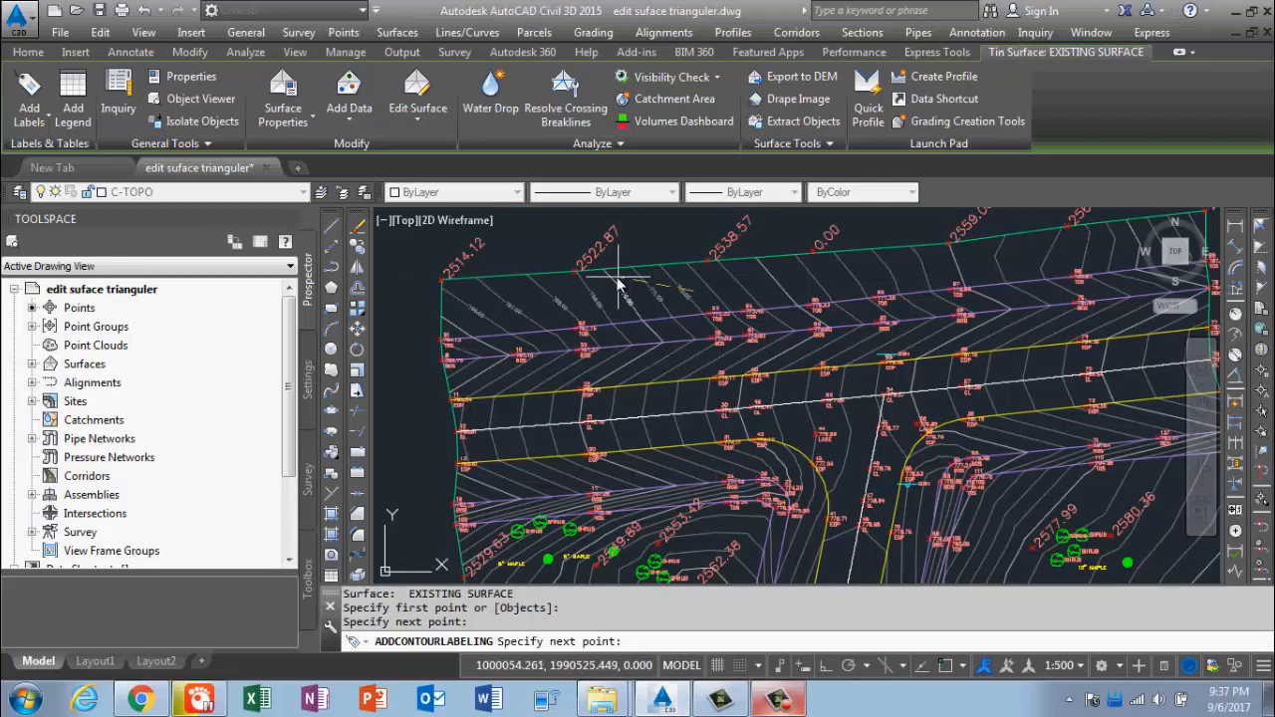
pyautogui.press('Escape')
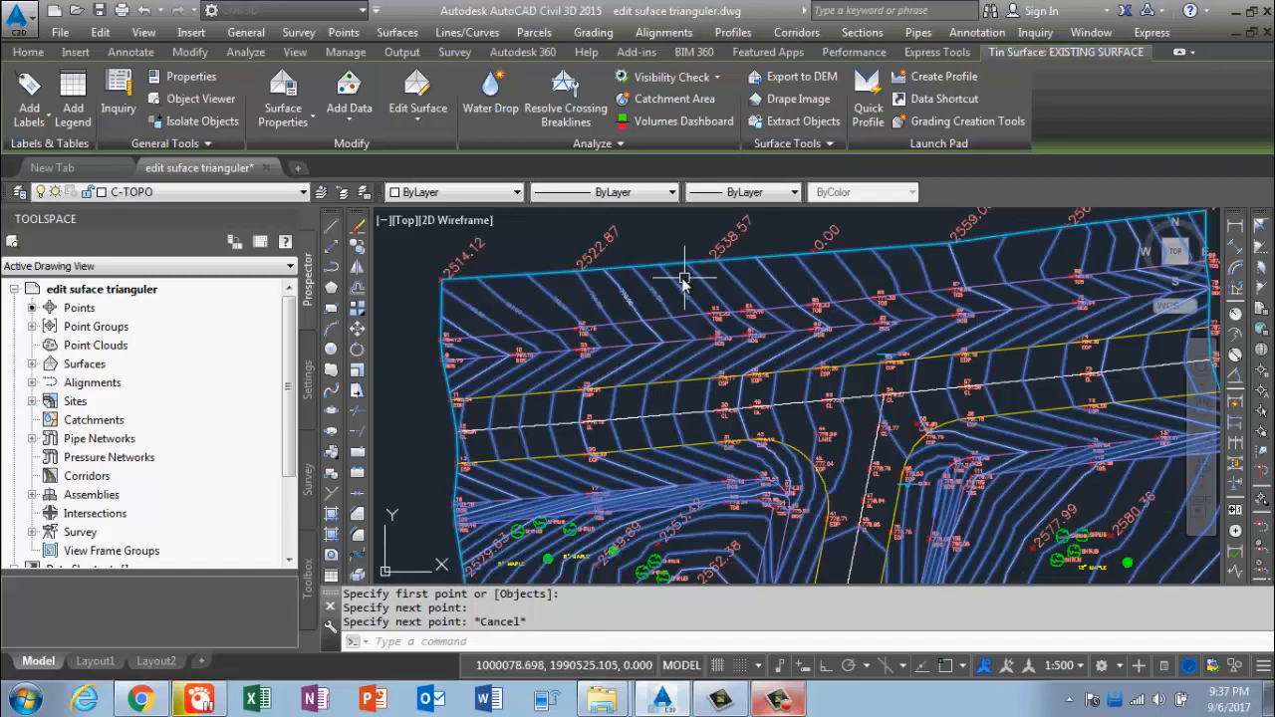
pyautogui.press('Escape')
# - Examine the contour elevation labels placed along the northern slope of the surface
pyautogui.scroll(3, 504, 312)
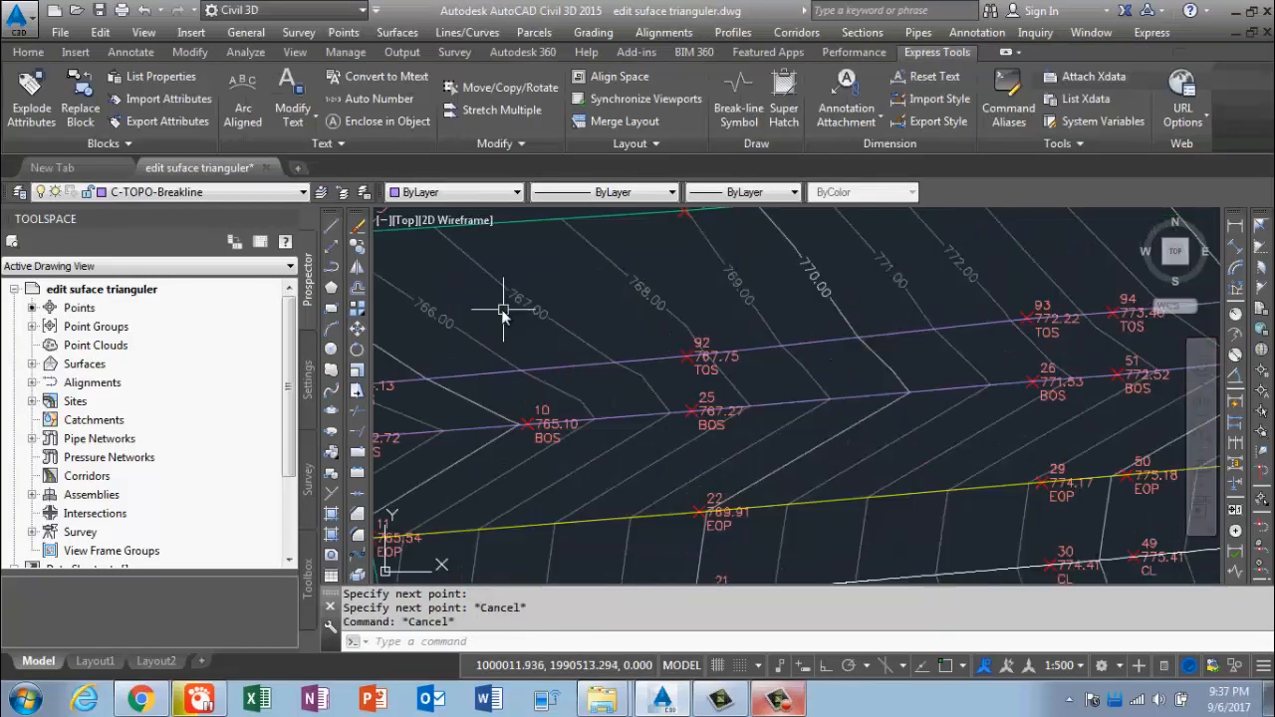
pyautogui.scroll(-2, 698, 298)
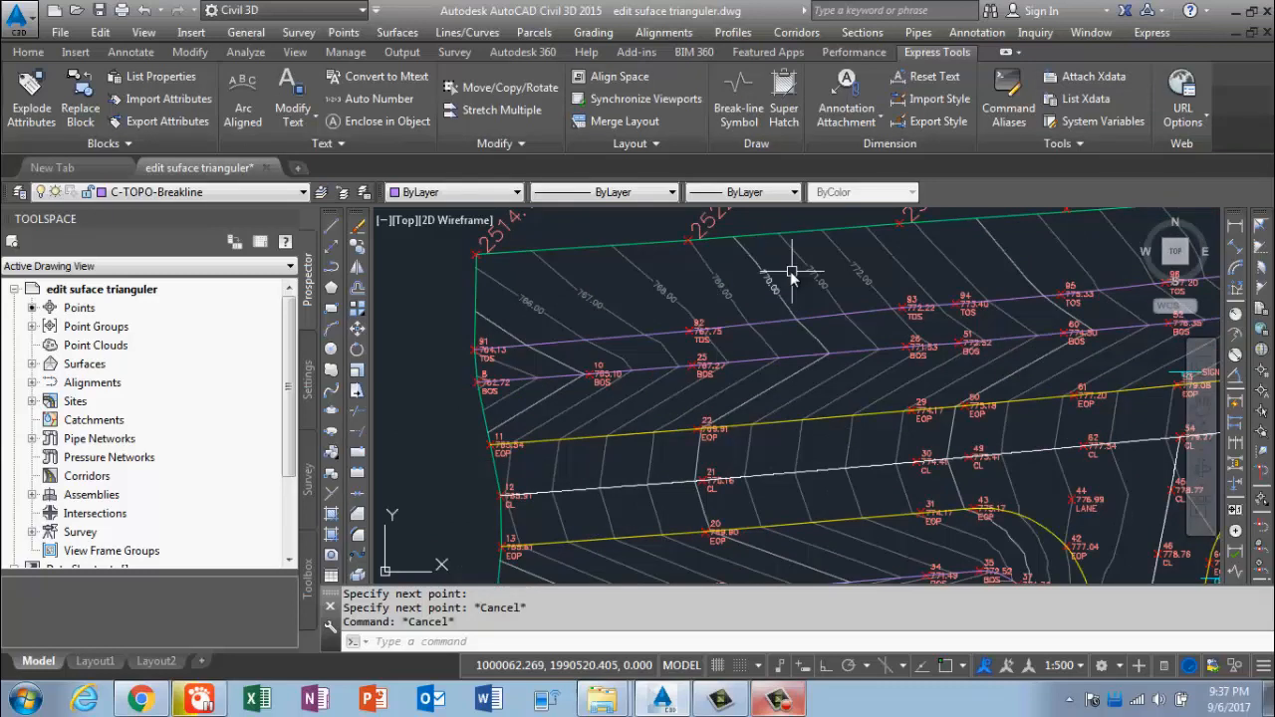
pyautogui.scroll(3, 732, 298)
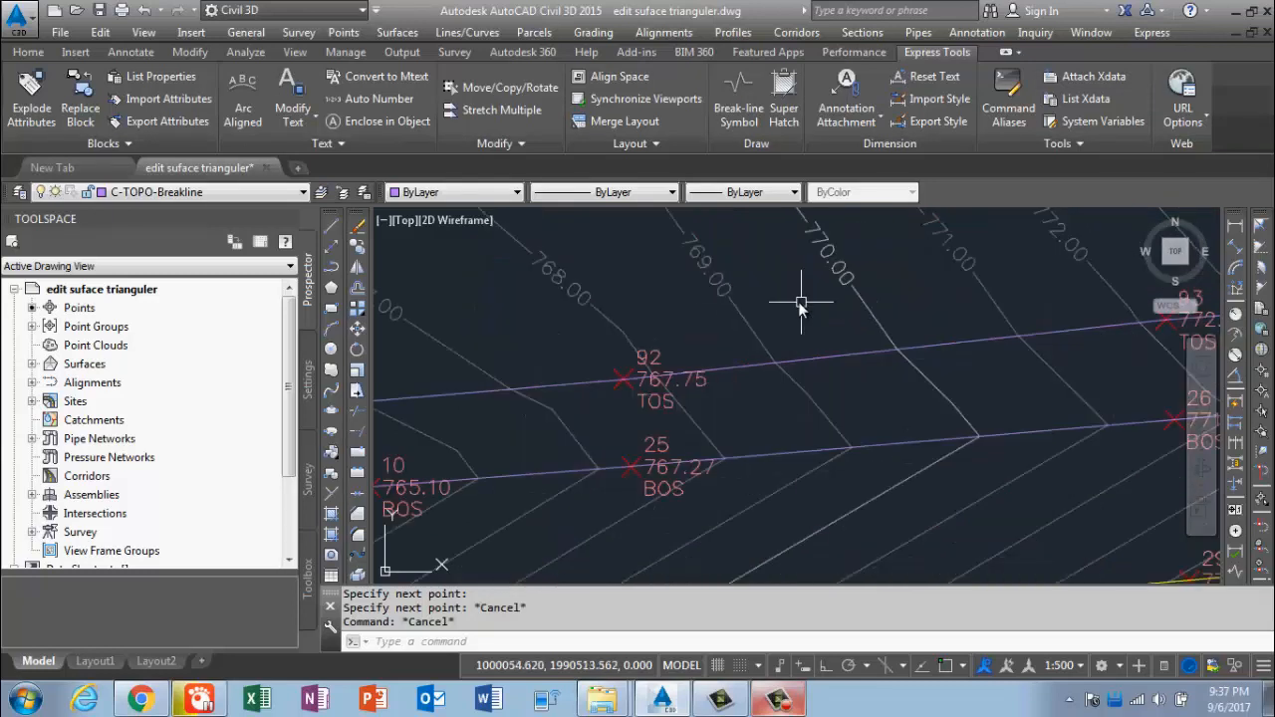
pyautogui.scroll(-4, 702, 334)
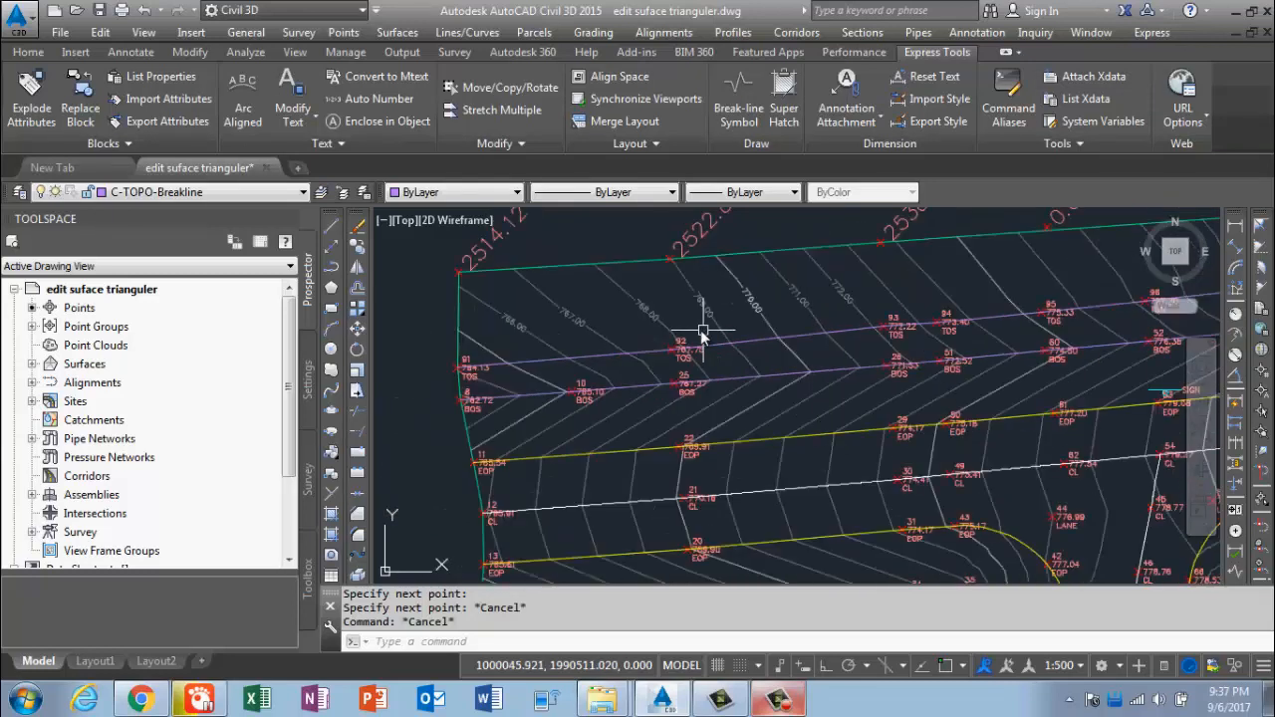
pyautogui.scroll(-2, 702, 334)
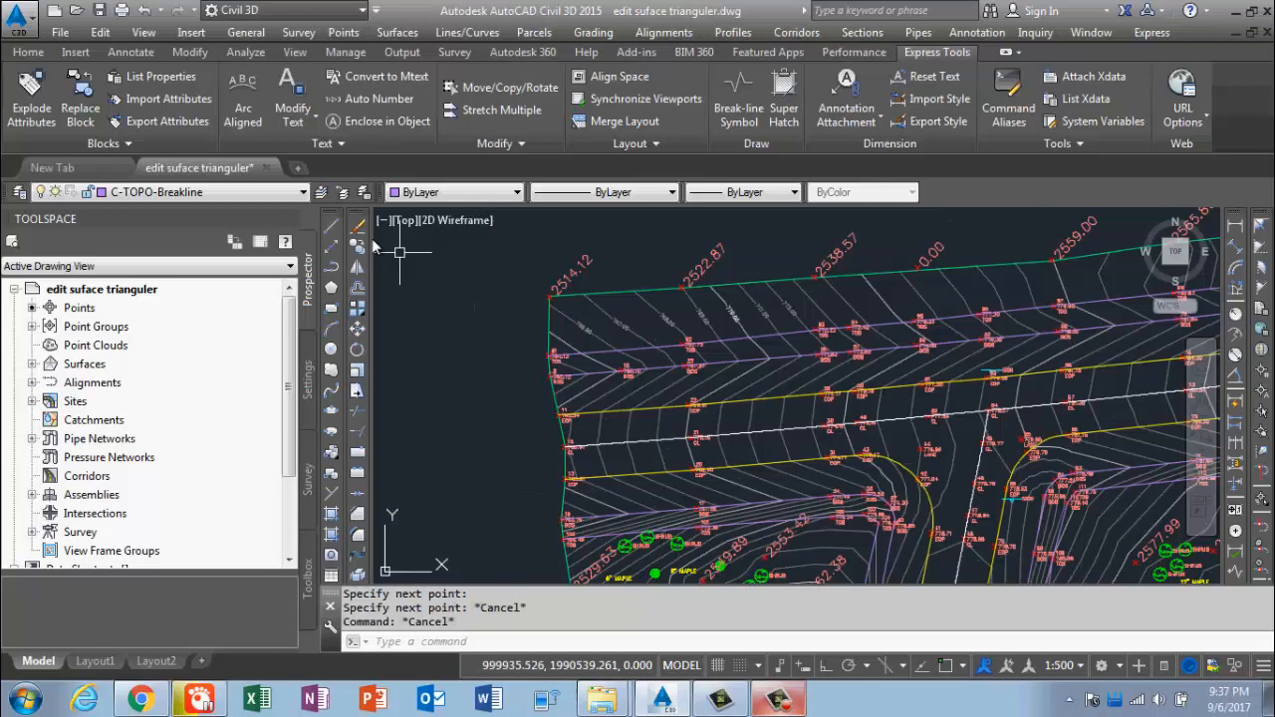
# - Add Contour - Multiple labels to EXISTING SURFACE along a line from outside the west boundary near point 16 southeast past the 6" maples
pyautogui.click(697, 376)
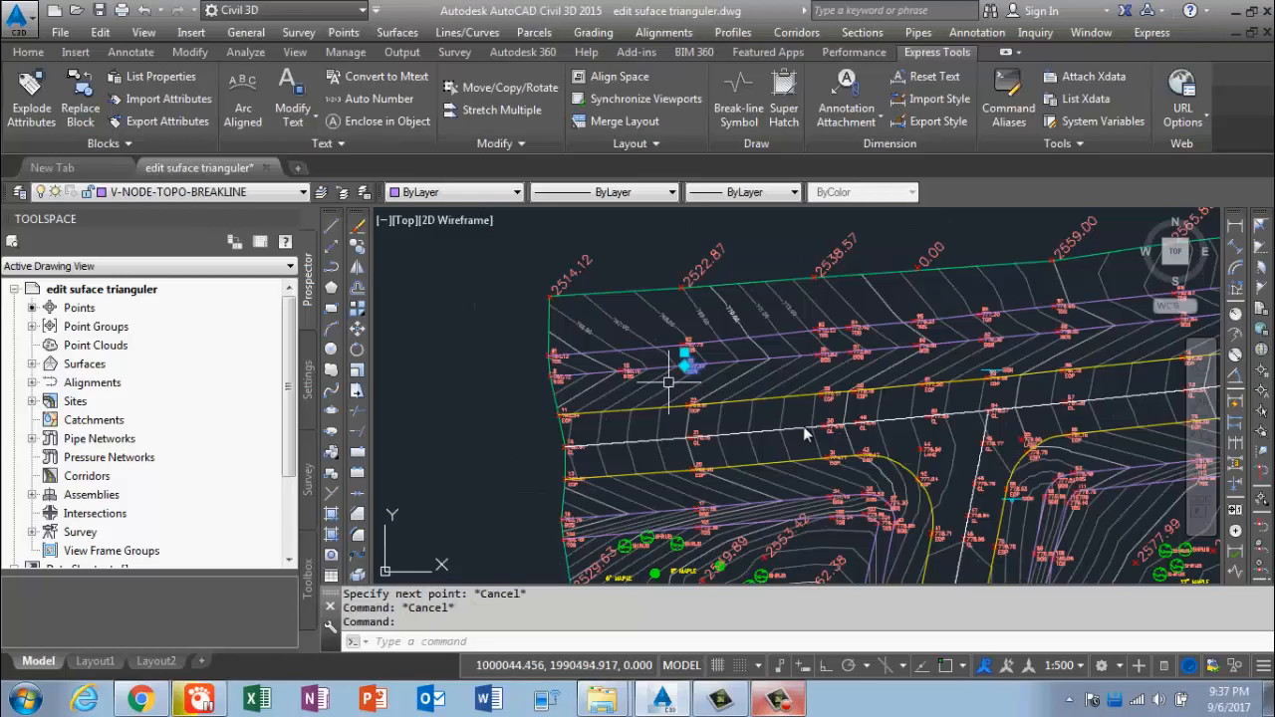
pyautogui.press('Escape')
pyautogui.click(766, 388)
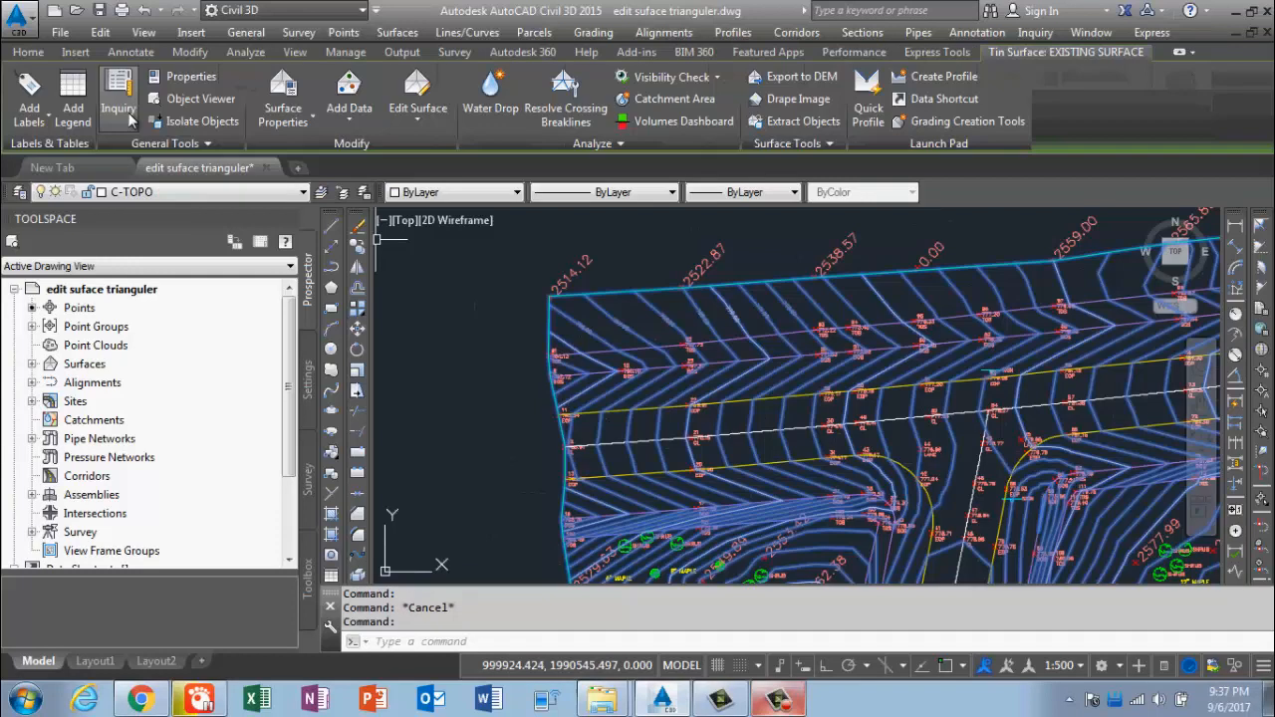
pyautogui.click(46, 122)
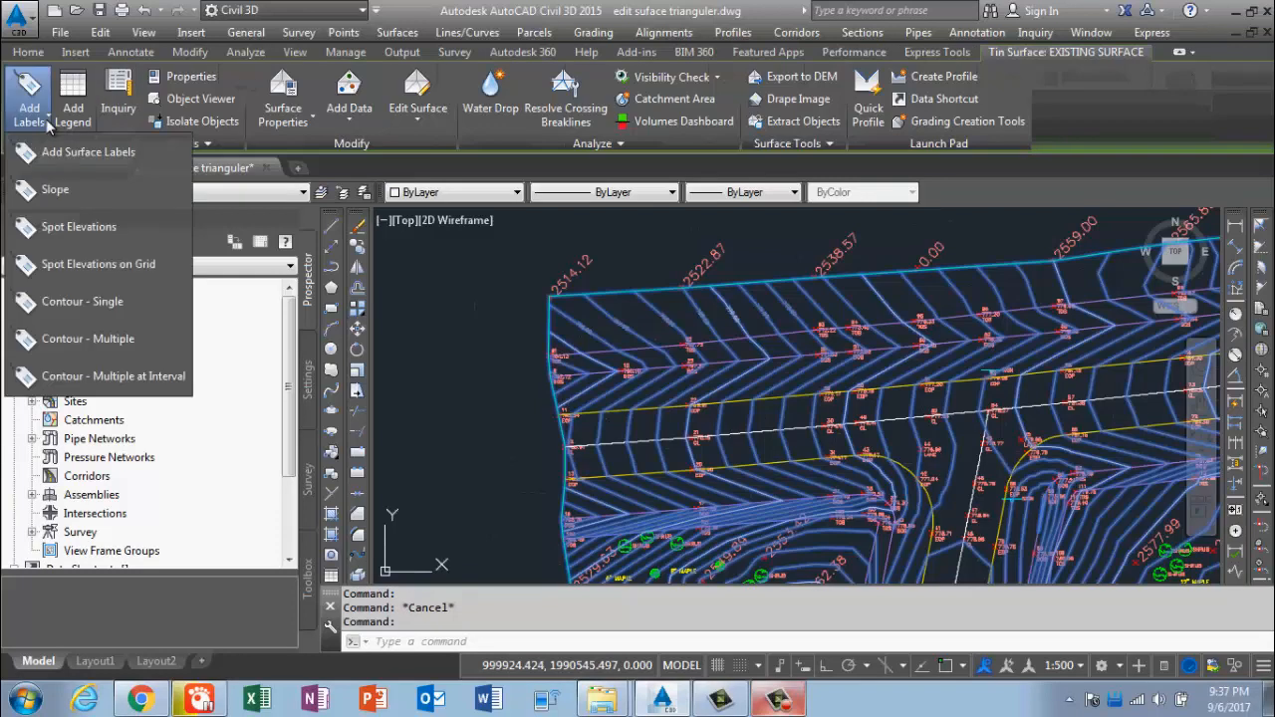
pyautogui.click(88, 338)
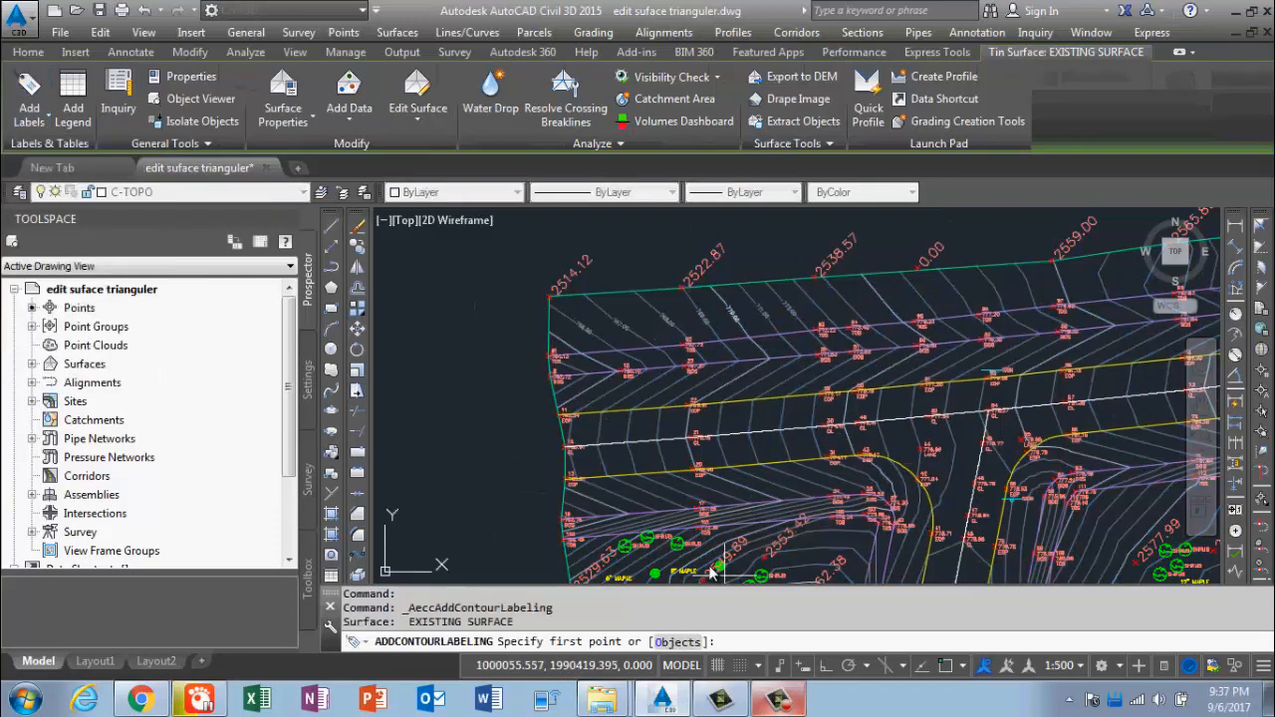
pyautogui.moveTo(711, 569)
pyautogui.mouseDown(button='middle')
pyautogui.moveTo(515, 226)
pyautogui.moveTo(503, 170)
pyautogui.mouseUp(button='middle')
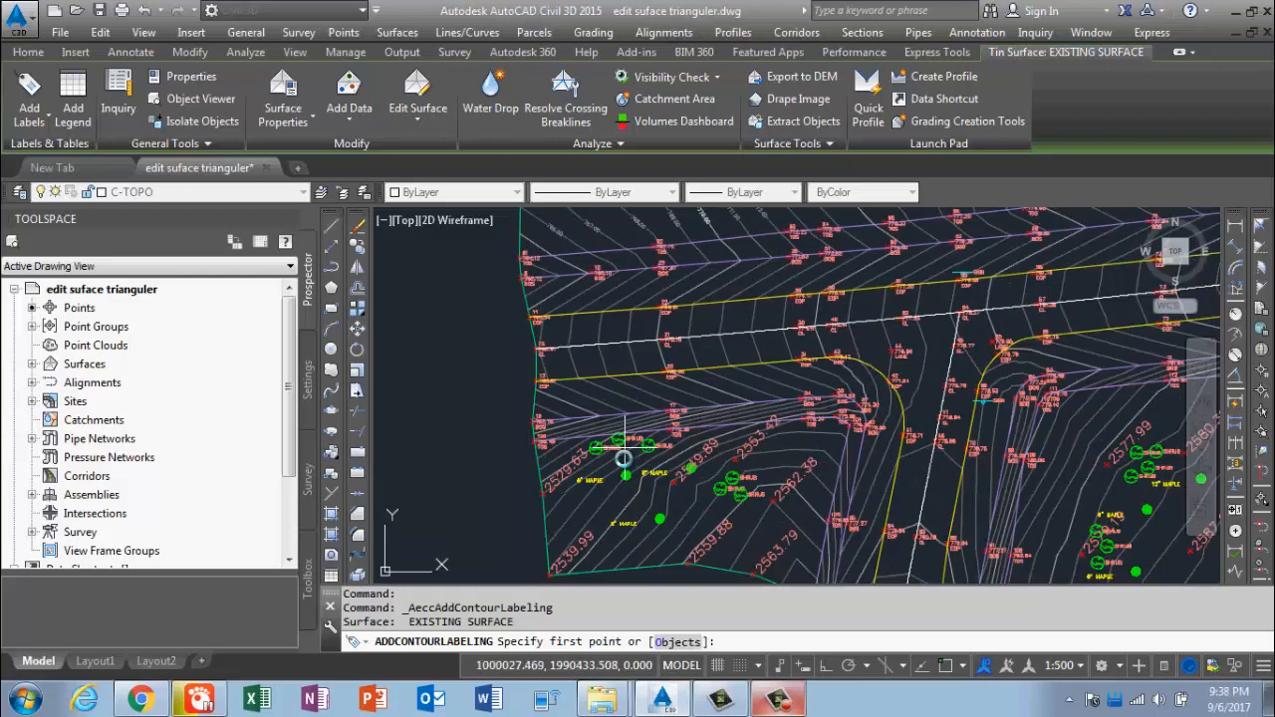
pyautogui.scroll(2, 509, 381)
pyautogui.click(509, 382)
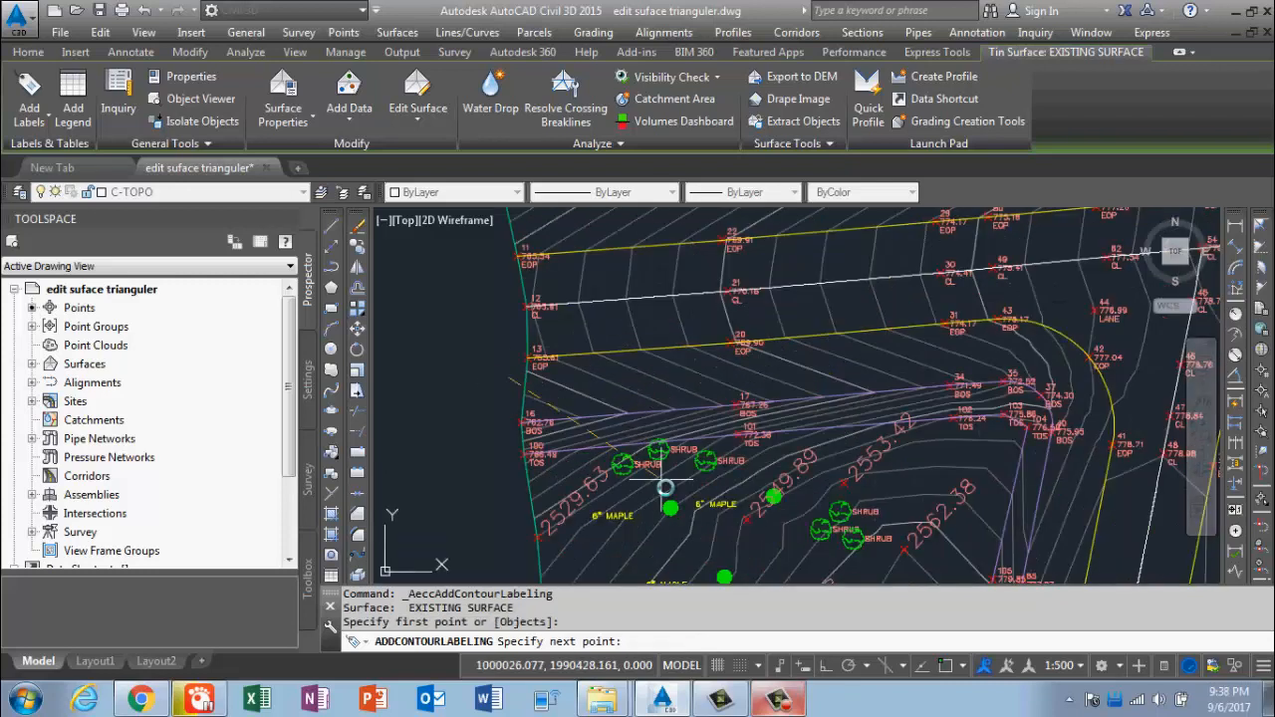
pyautogui.click(646, 543)
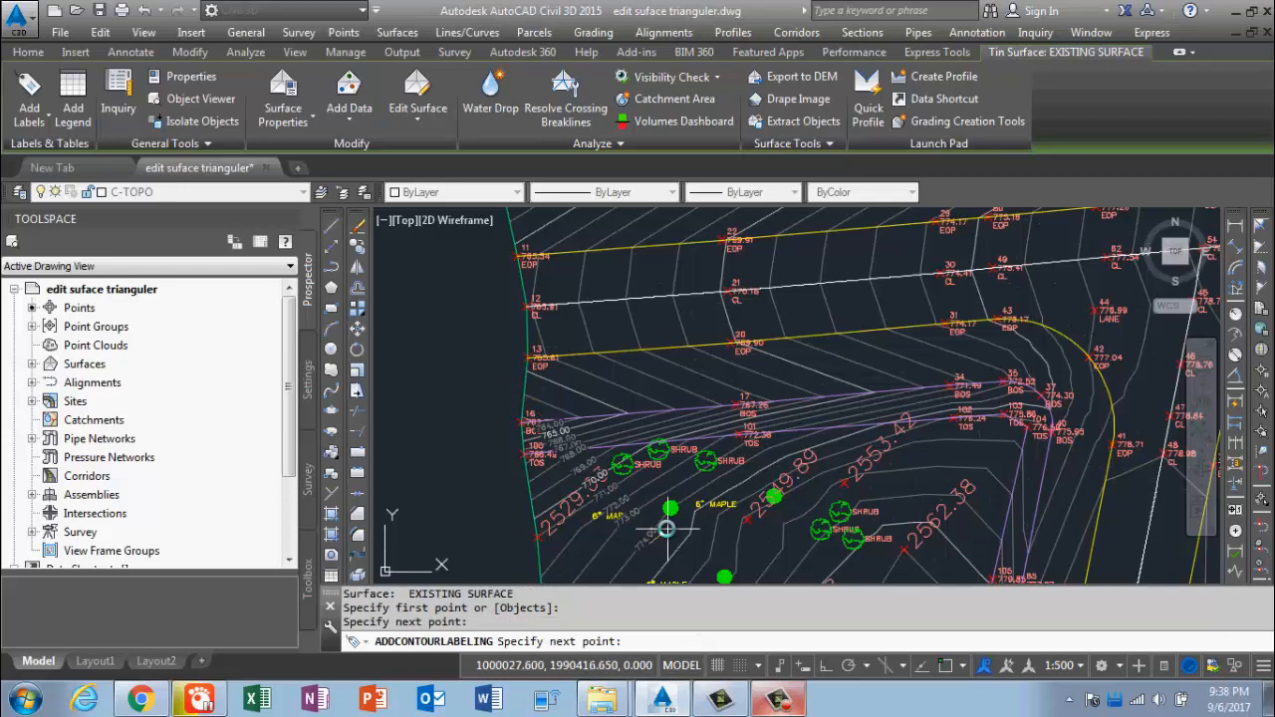
pyautogui.moveTo(667, 529); pyautogui.dragTo(607, 259, button='middle')
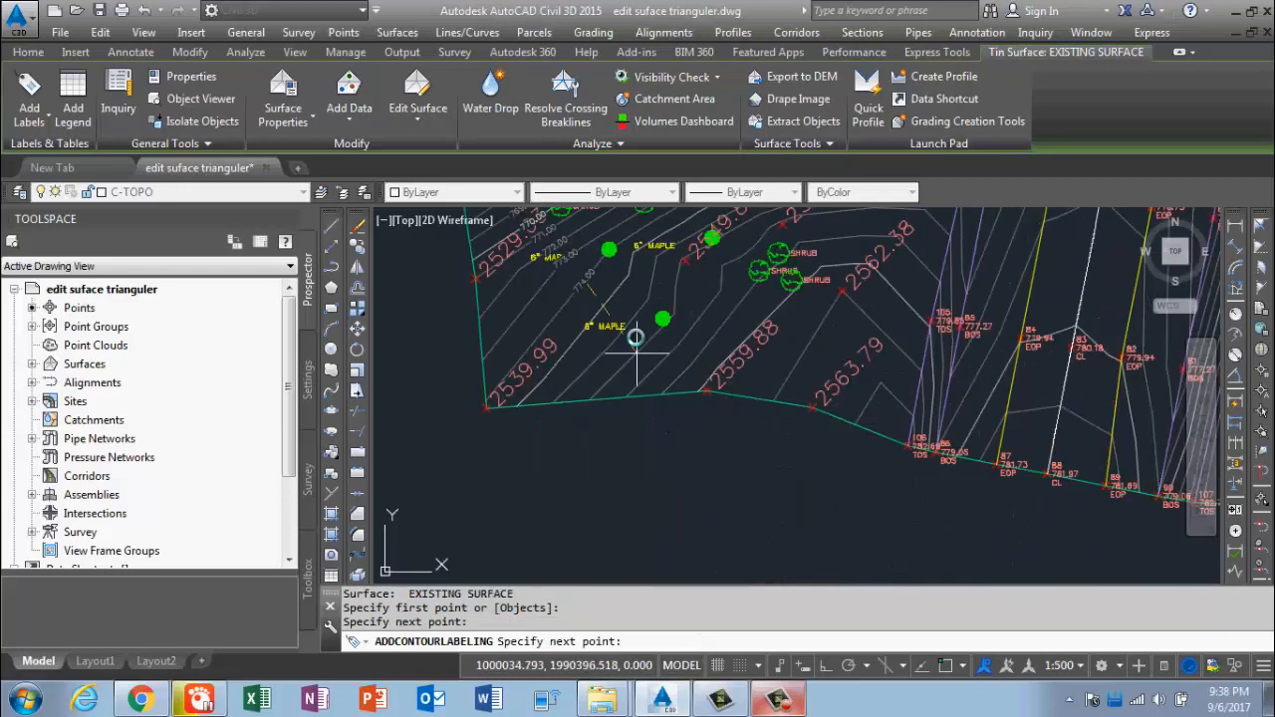
pyautogui.moveTo(635, 339)
pyautogui.mouseDown(button='middle')
pyautogui.moveTo(685, 489)
pyautogui.moveTo(690, 564)
pyautogui.mouseUp(button='middle')
pyautogui.press('Escape')
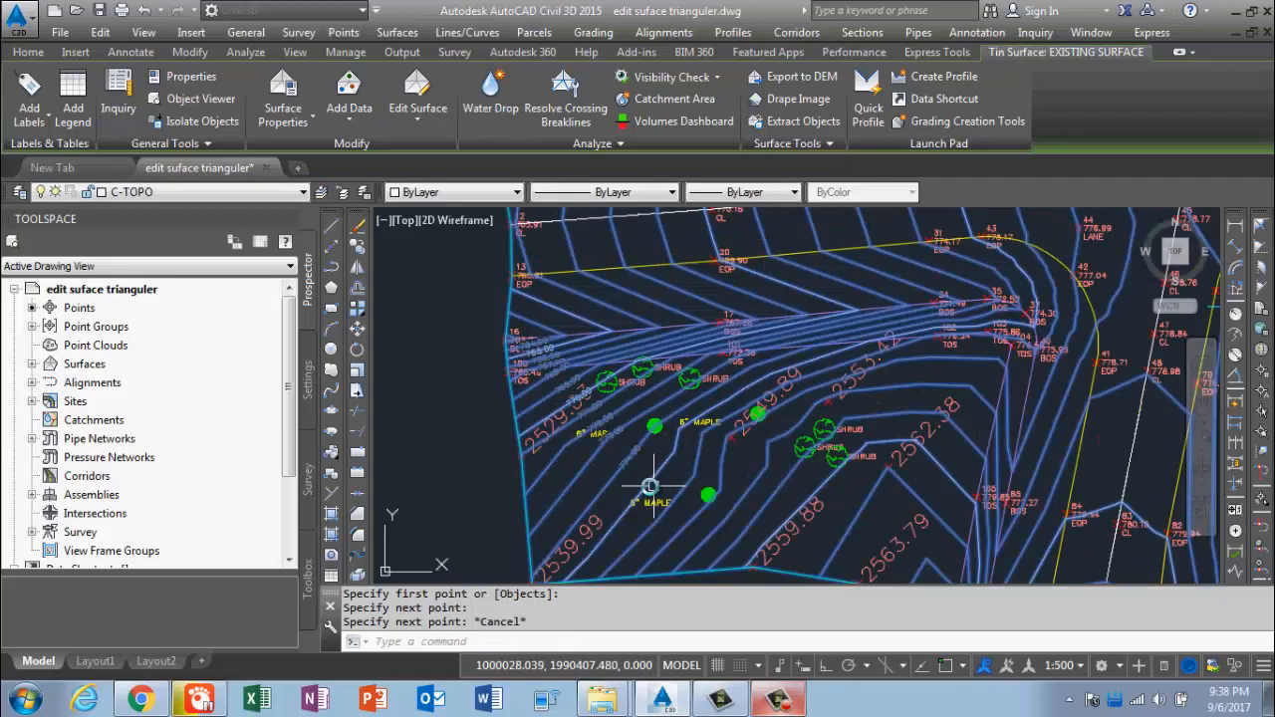
# - Stretch the southeast end of the new contour label line to just beyond the 779.00 contour beside the 2559.88 label
pyautogui.scroll(4, 648, 486)
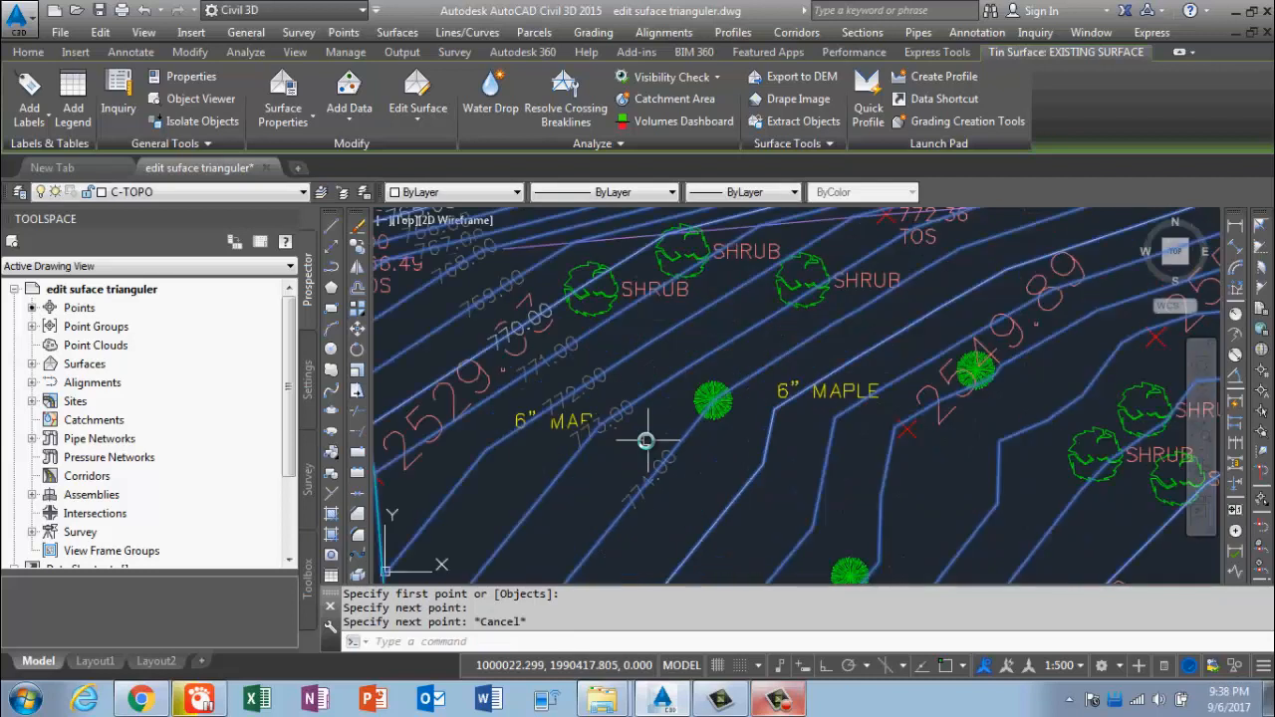
pyautogui.press('Escape')
pyautogui.scroll(2, 645, 456)
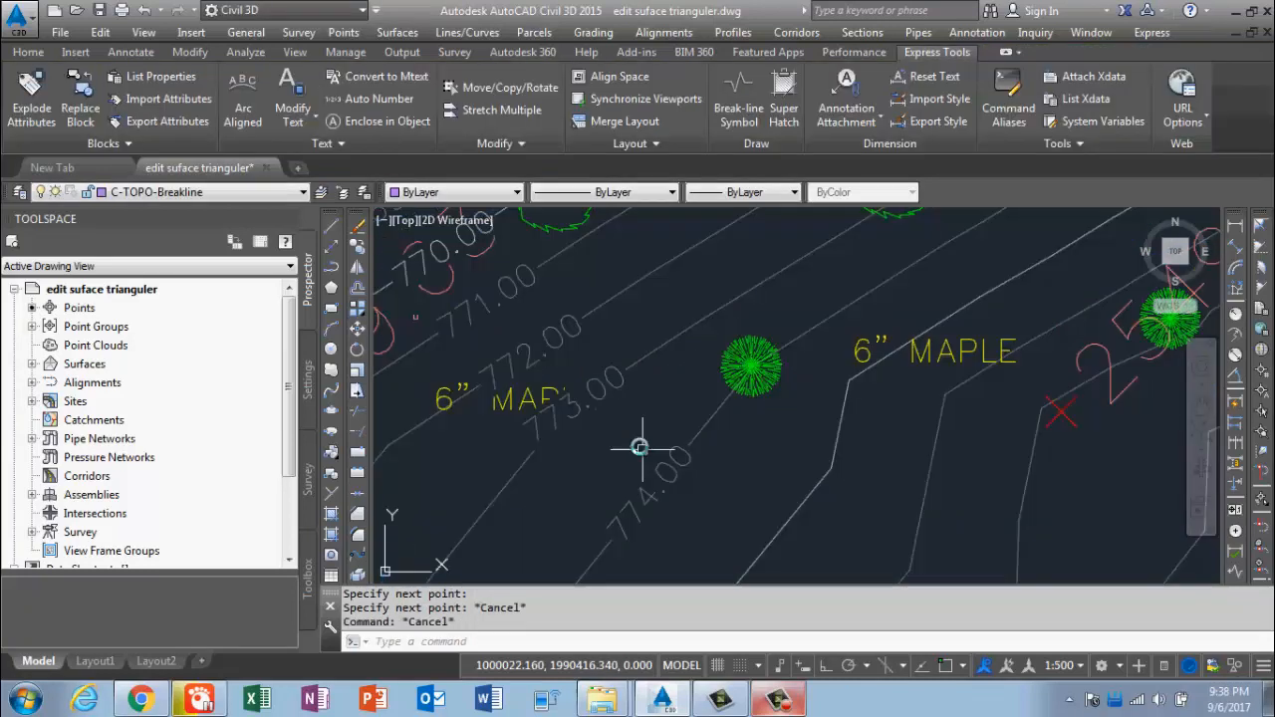
pyautogui.scroll(-3, 598, 398)
pyautogui.click(630, 434)
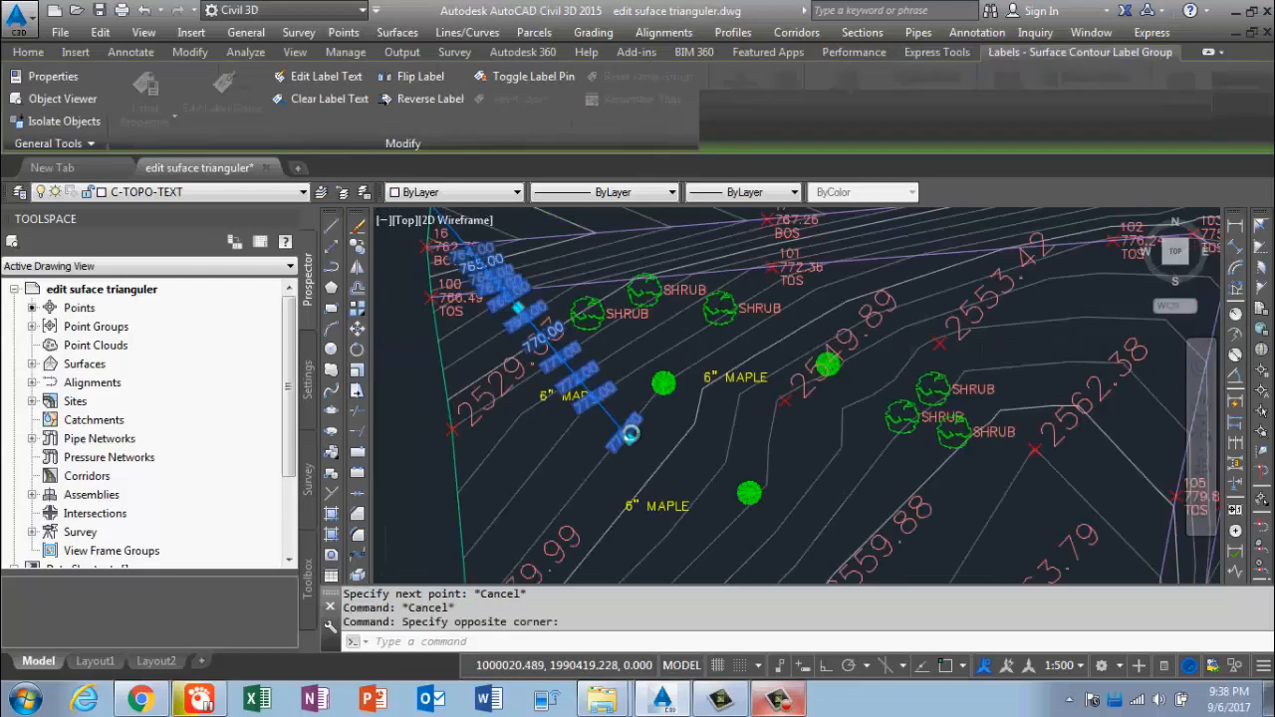
pyautogui.scroll(-2, 629, 433)
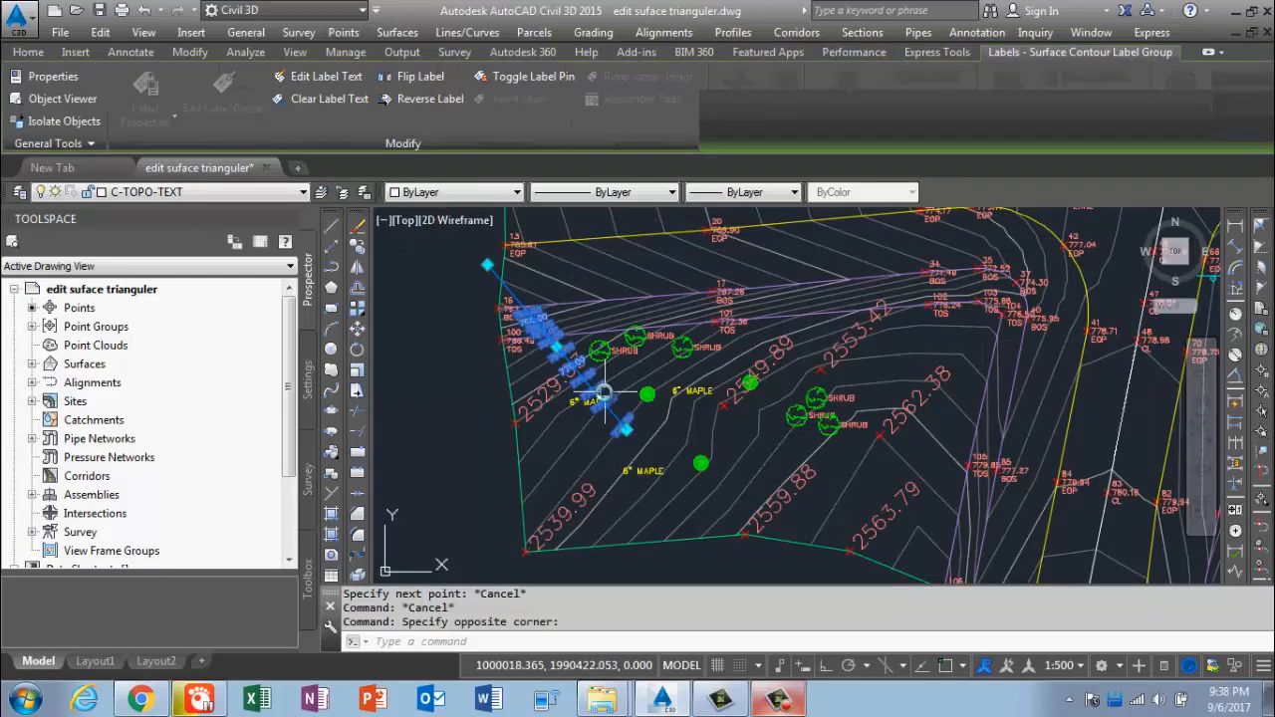
pyautogui.scroll(2, 647, 435)
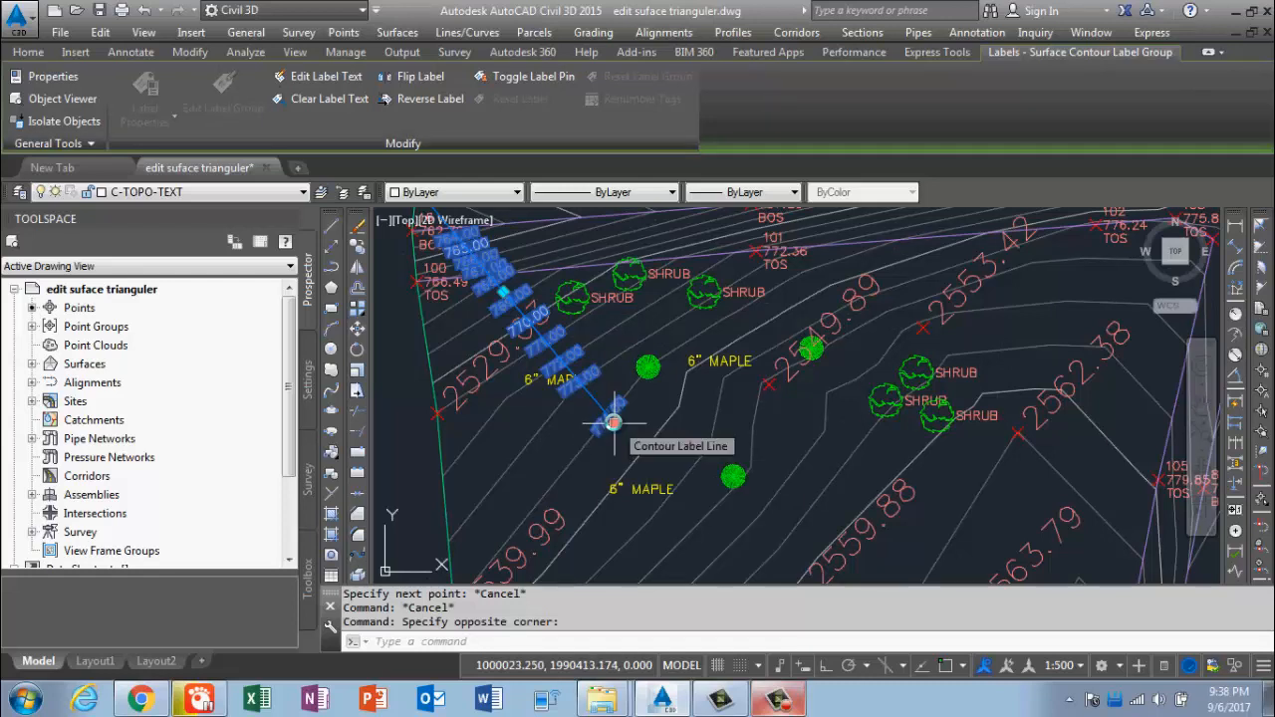
pyautogui.click(613, 422)
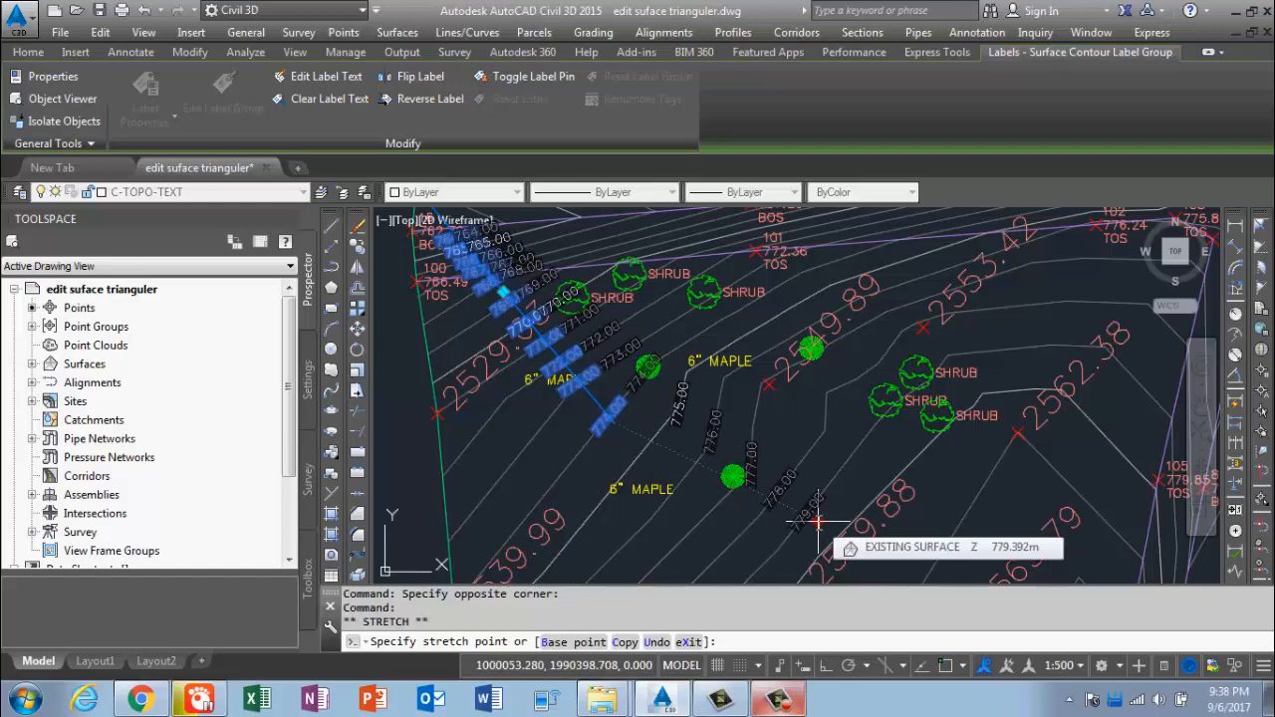
pyautogui.click(815, 521)
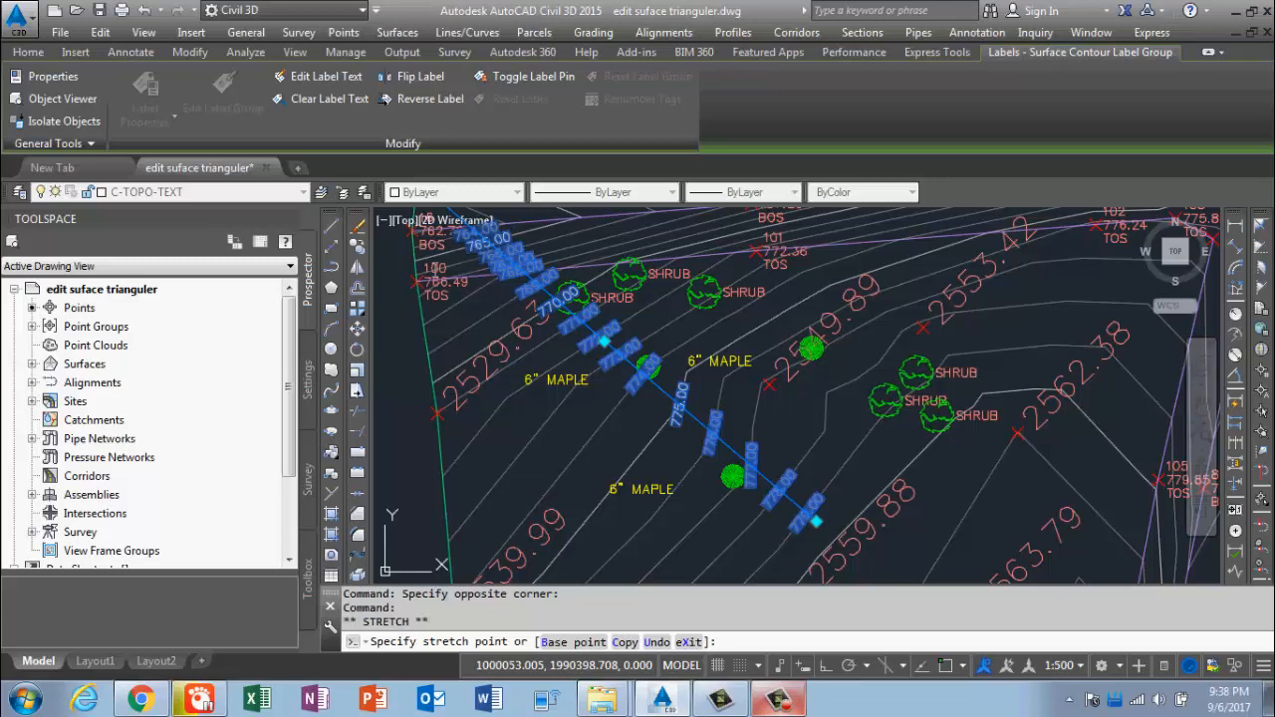
pyautogui.press('Escape')
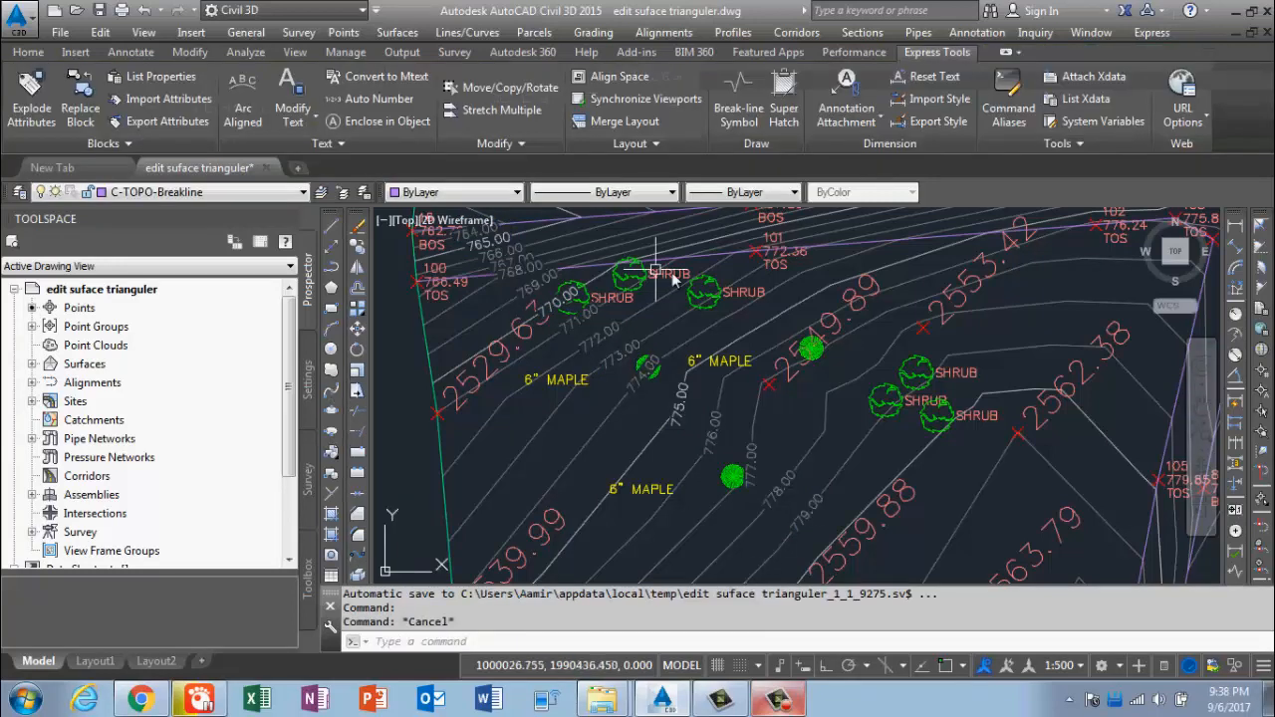
# - Add Contour - Single labels to the 769.00 and 772.00 contours between the BOS and EOP lines, near points 22 and 29
pyautogui.click(504, 404)
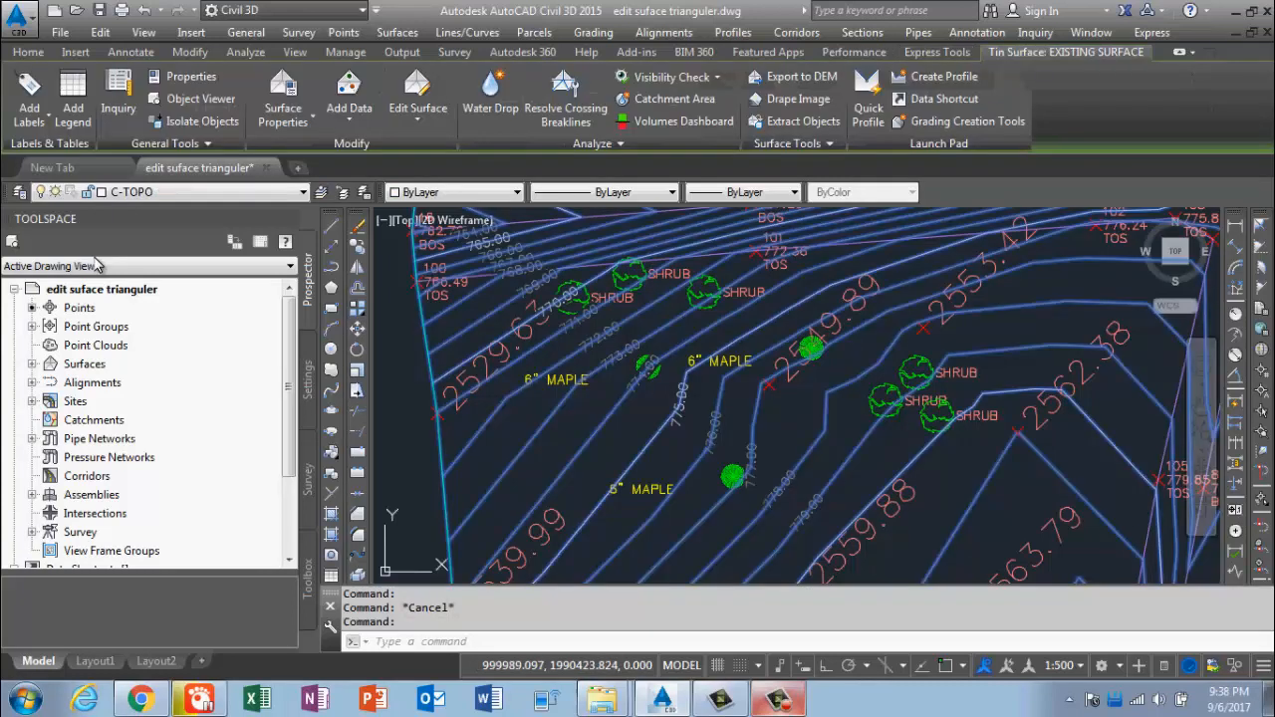
pyautogui.click(29, 100)
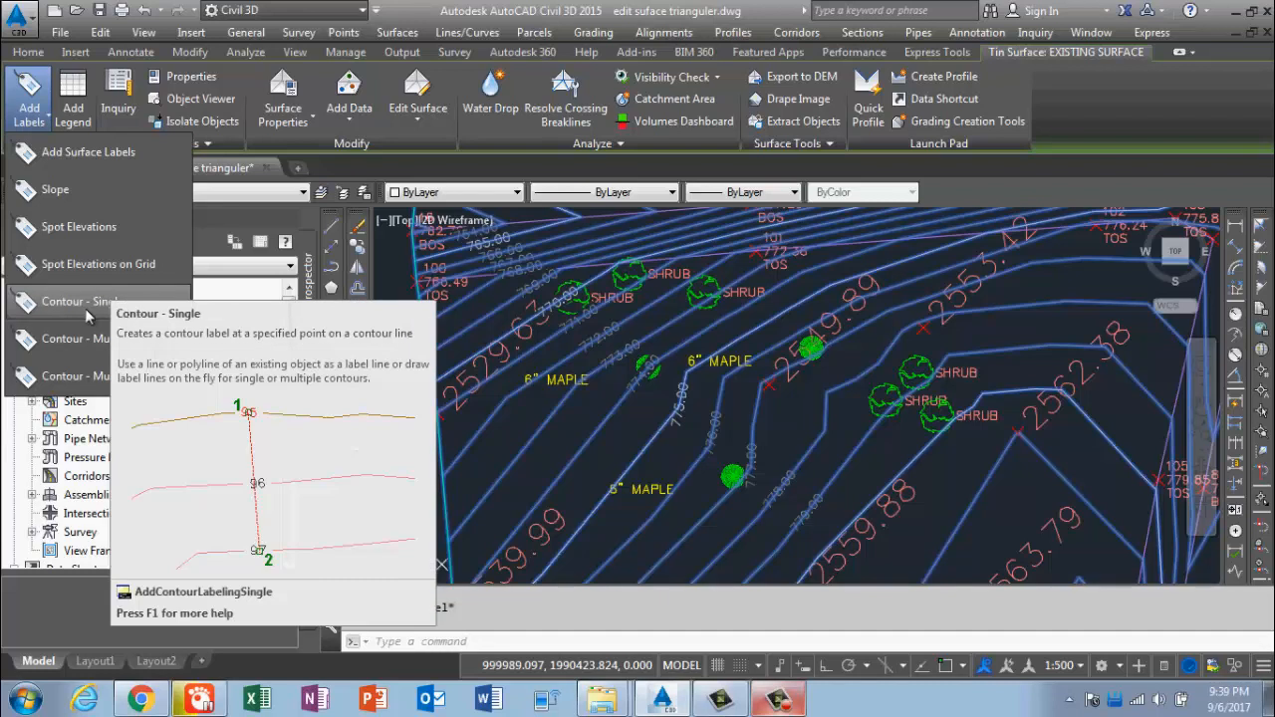
pyautogui.click(84, 310)
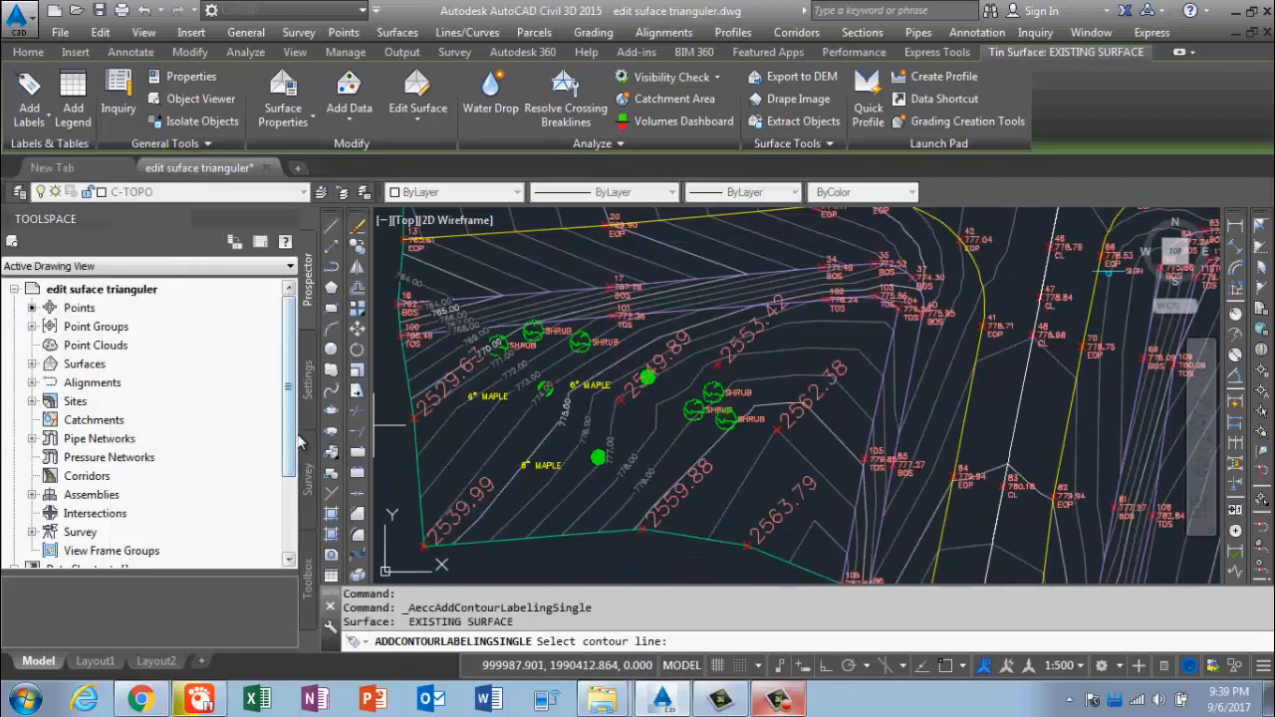
pyautogui.scroll(-2, 416, 438)
pyautogui.moveTo(448, 298); pyautogui.dragTo(415, 462, button='middle')
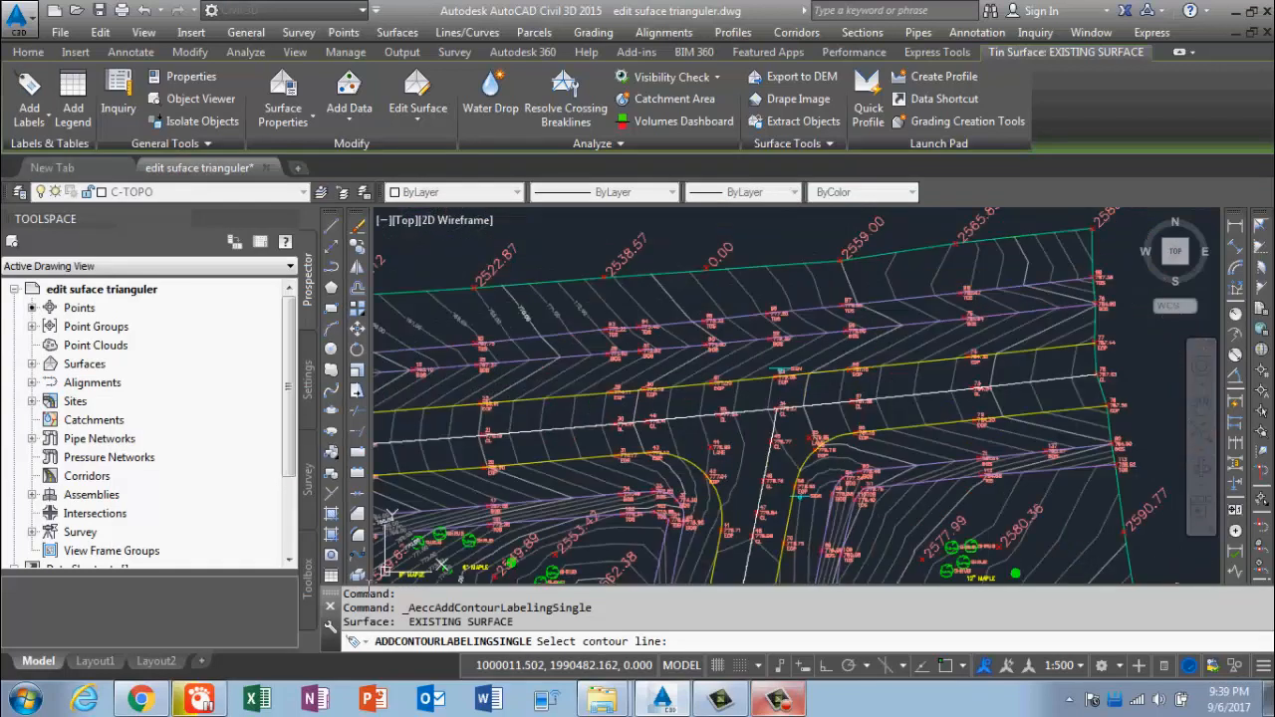
pyautogui.scroll(5, 561, 421)
pyautogui.scroll(2, 539, 486)
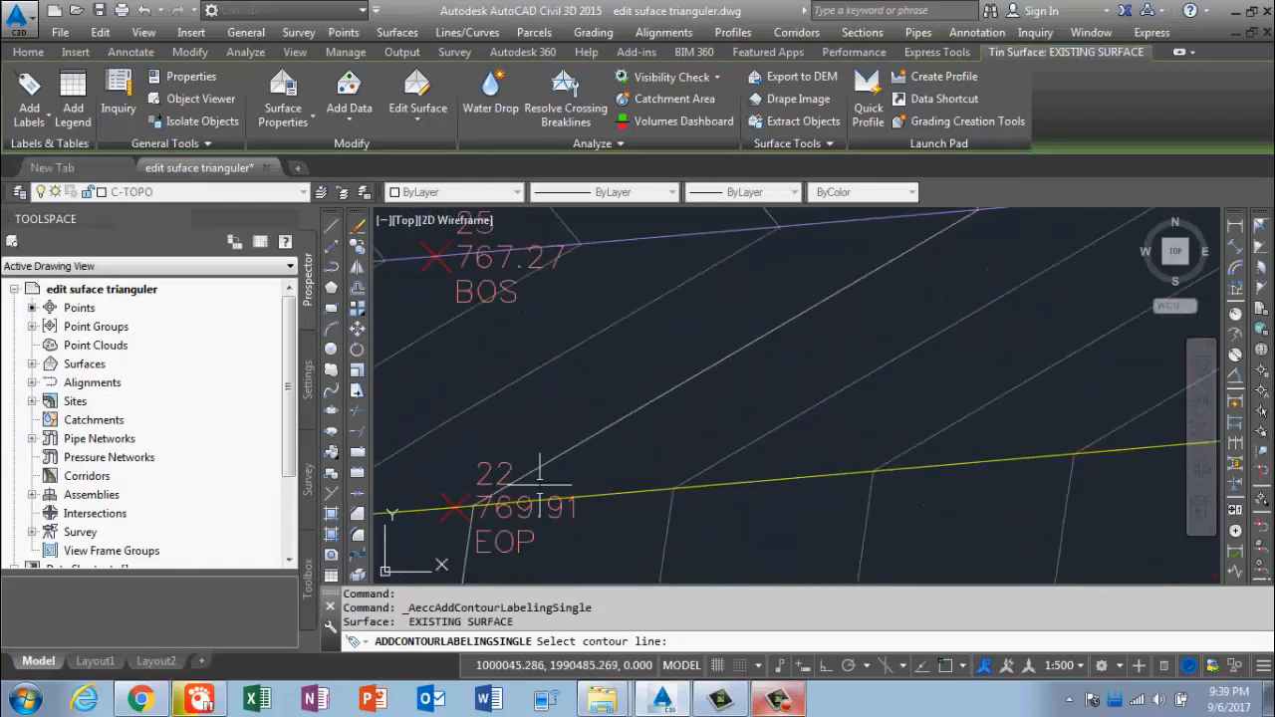
pyautogui.click(522, 376)
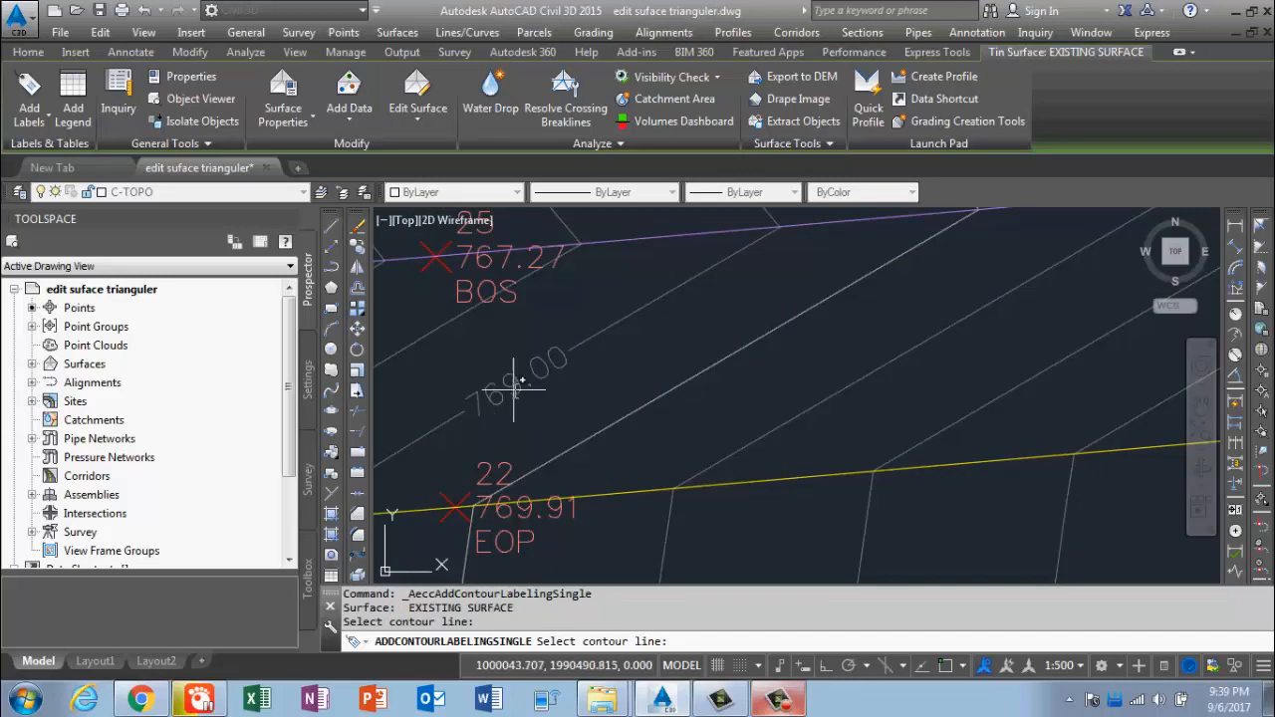
pyautogui.scroll(-1, 514, 388)
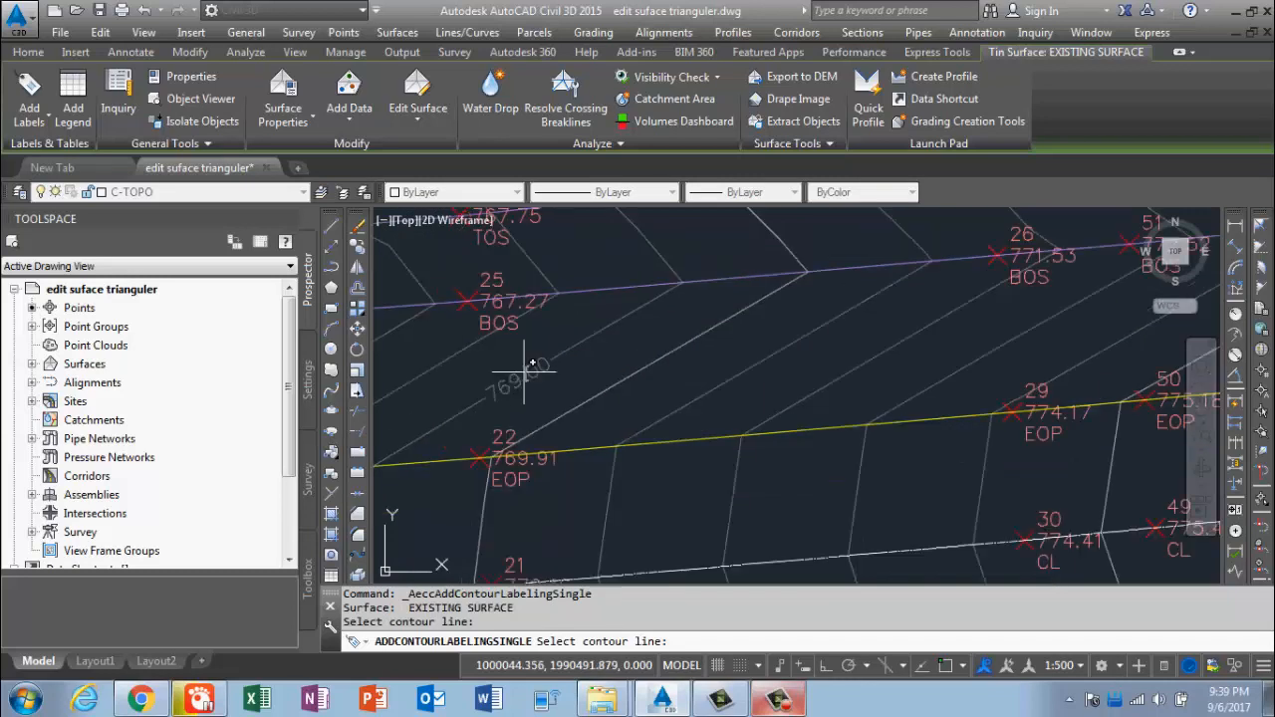
pyautogui.click(862, 363)
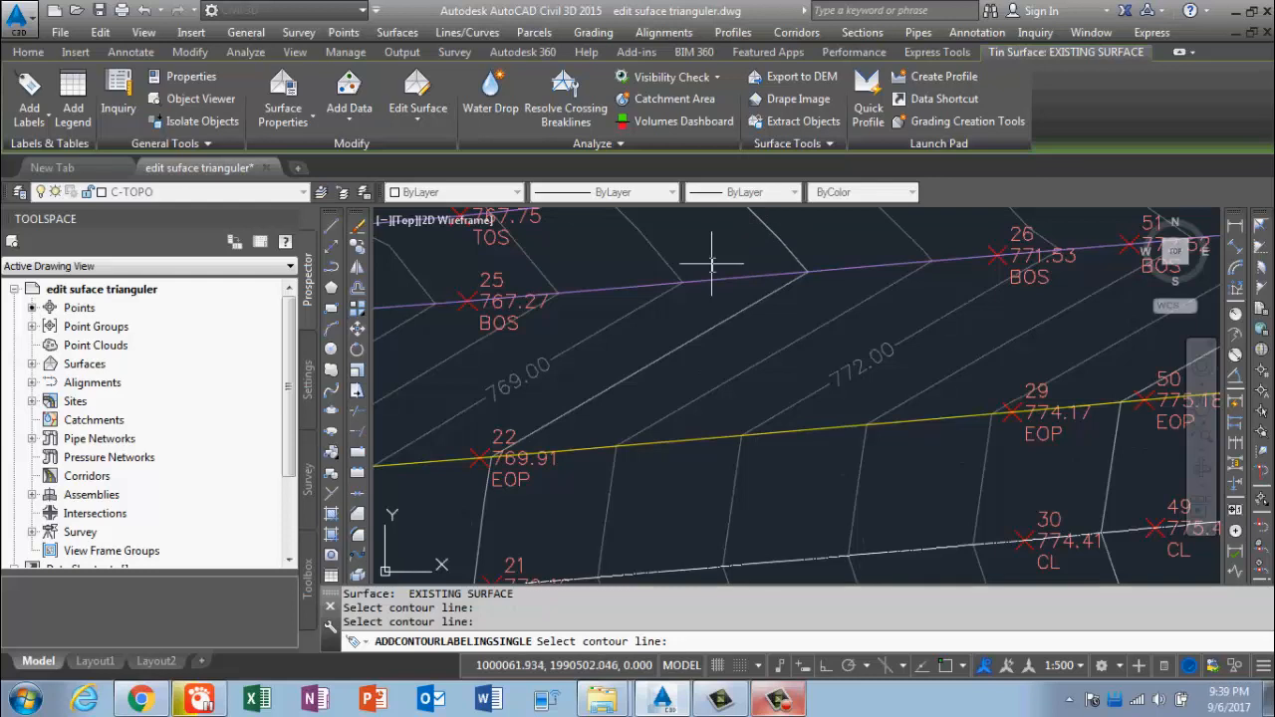
pyautogui.press('Escape')
pyautogui.press('Escape')
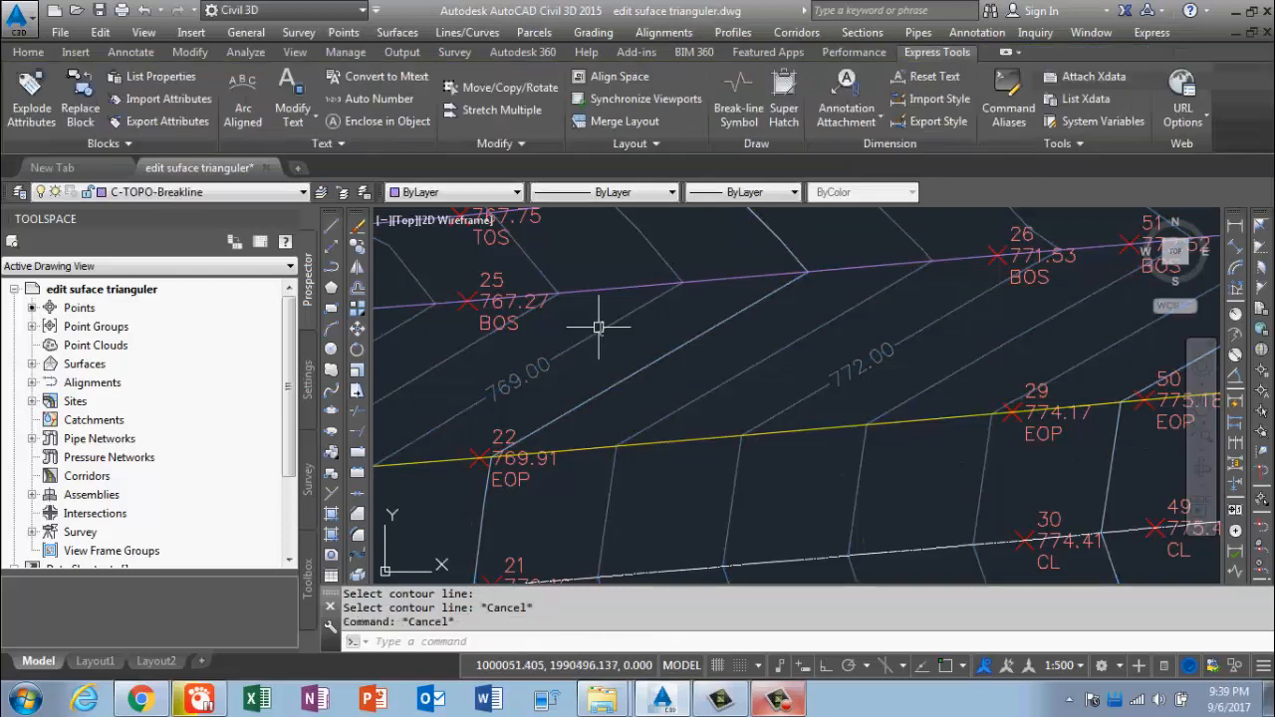
# - Stretch the south end of the 769.00 single contour label's line, north of point 22, southeast to the 773.00 contour beside the CL line
pyautogui.moveTo(599, 327)
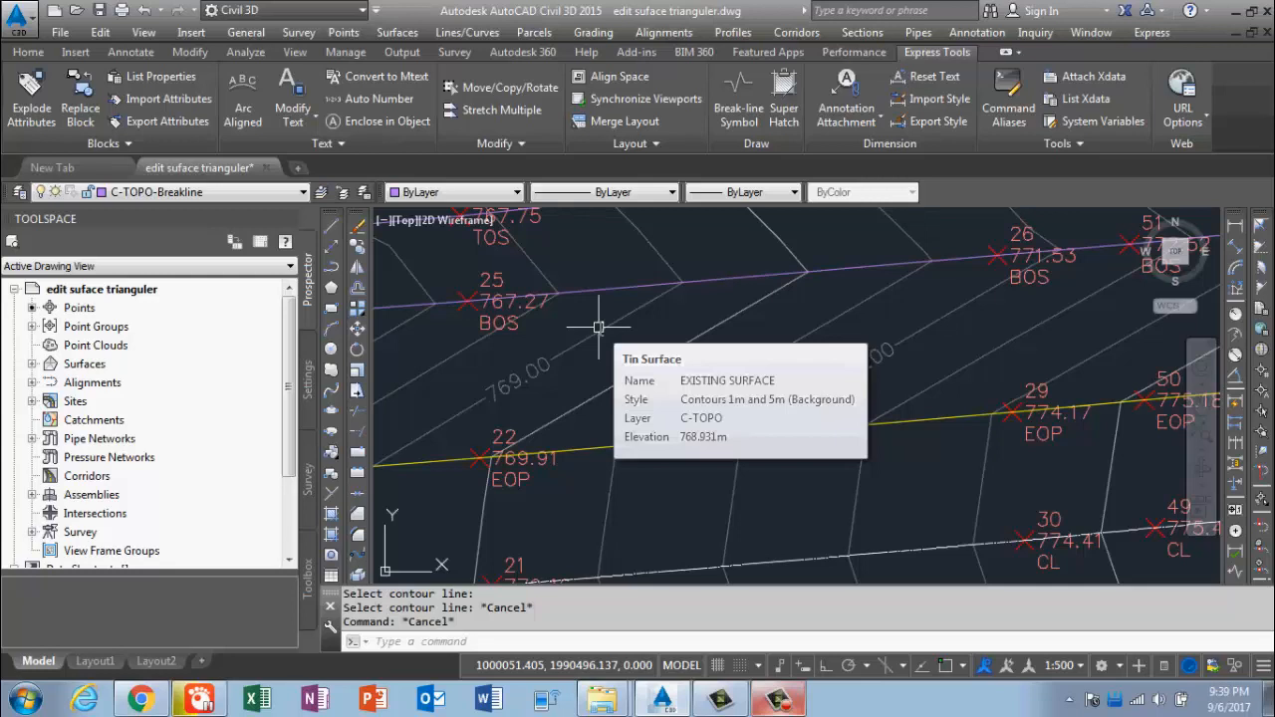
pyautogui.click(541, 368)
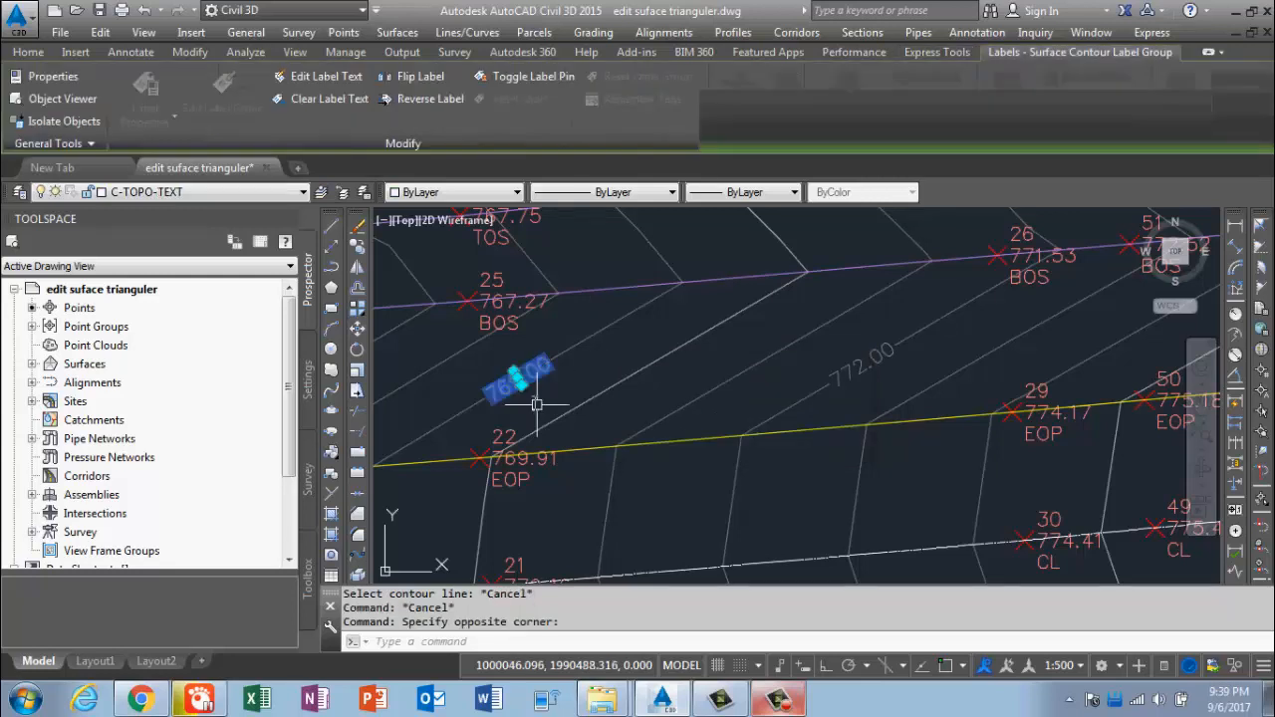
pyautogui.scroll(2, 525, 393)
pyautogui.scroll(5, 491, 383)
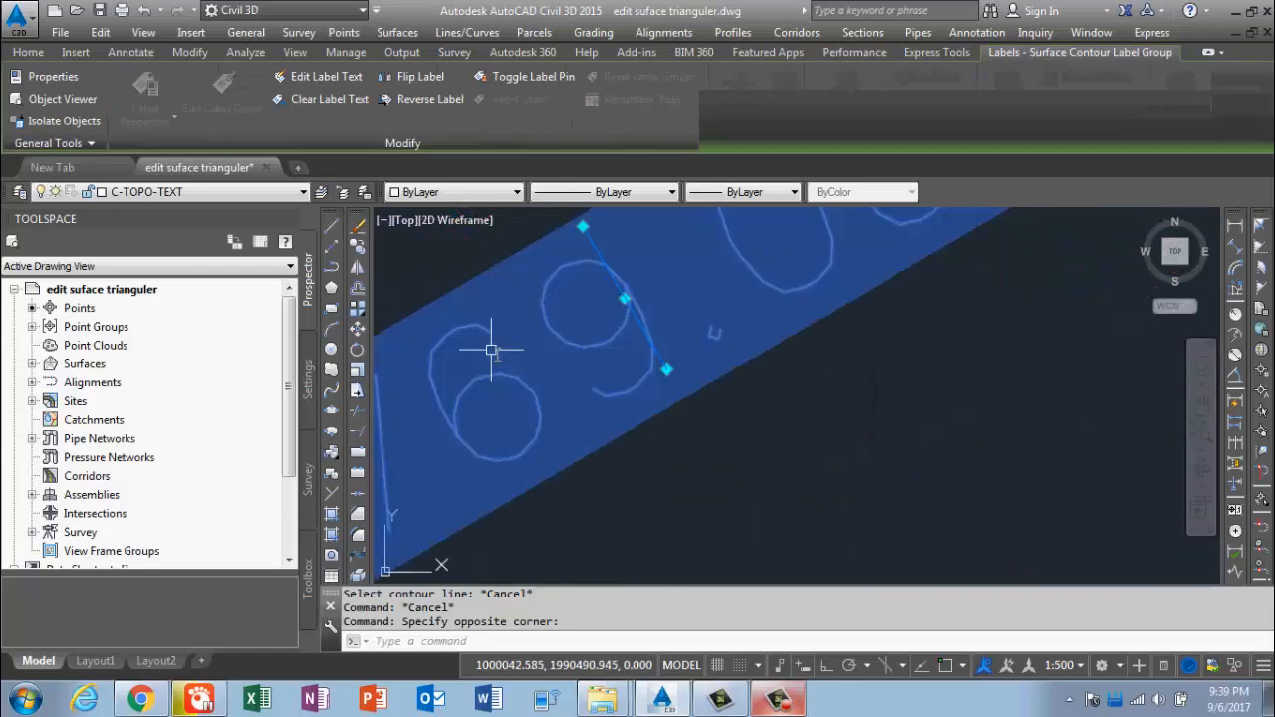
pyautogui.scroll(-5, 492, 350)
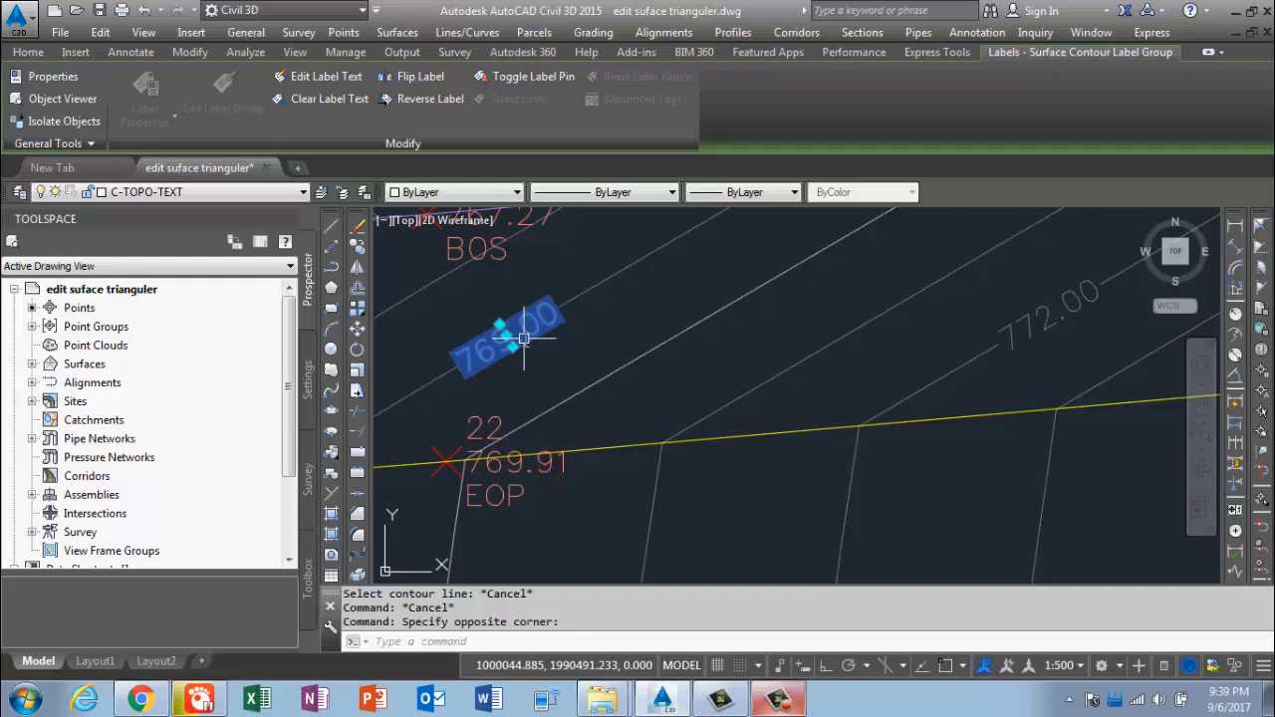
pyautogui.click(512, 345)
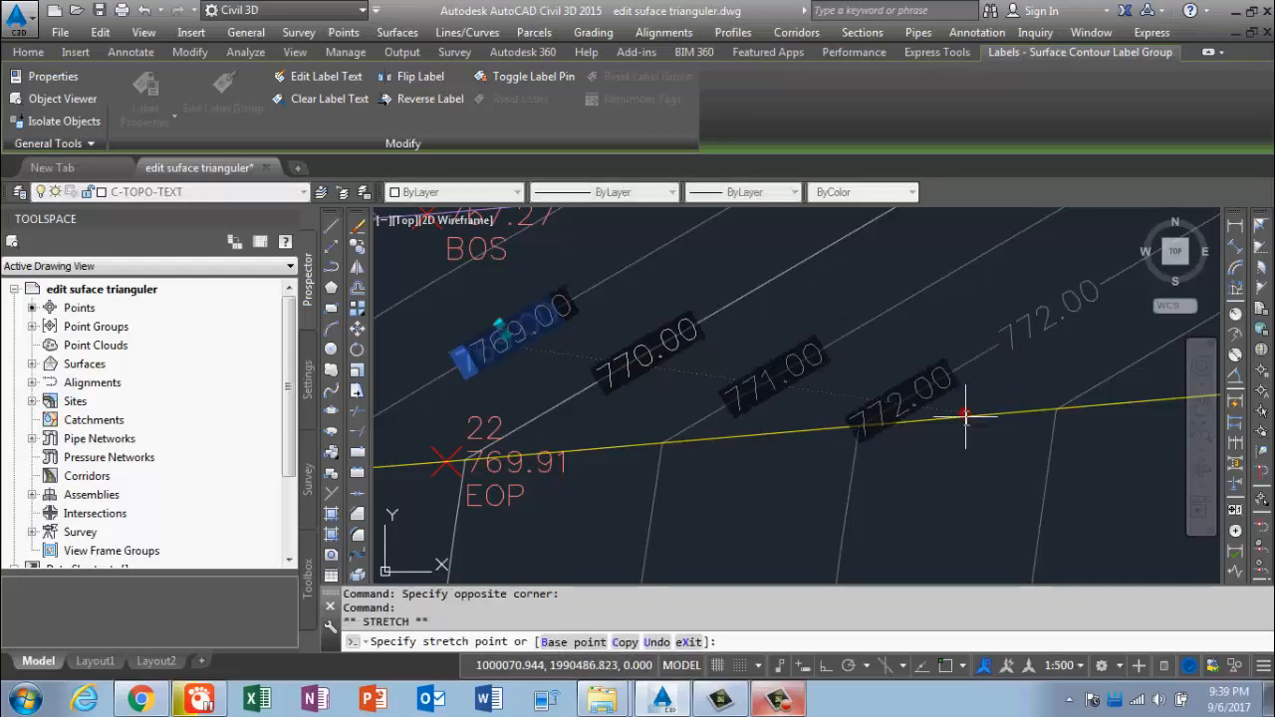
pyautogui.scroll(-2, 964, 416)
pyautogui.moveTo(958, 428); pyautogui.dragTo(850, 205, button='middle')
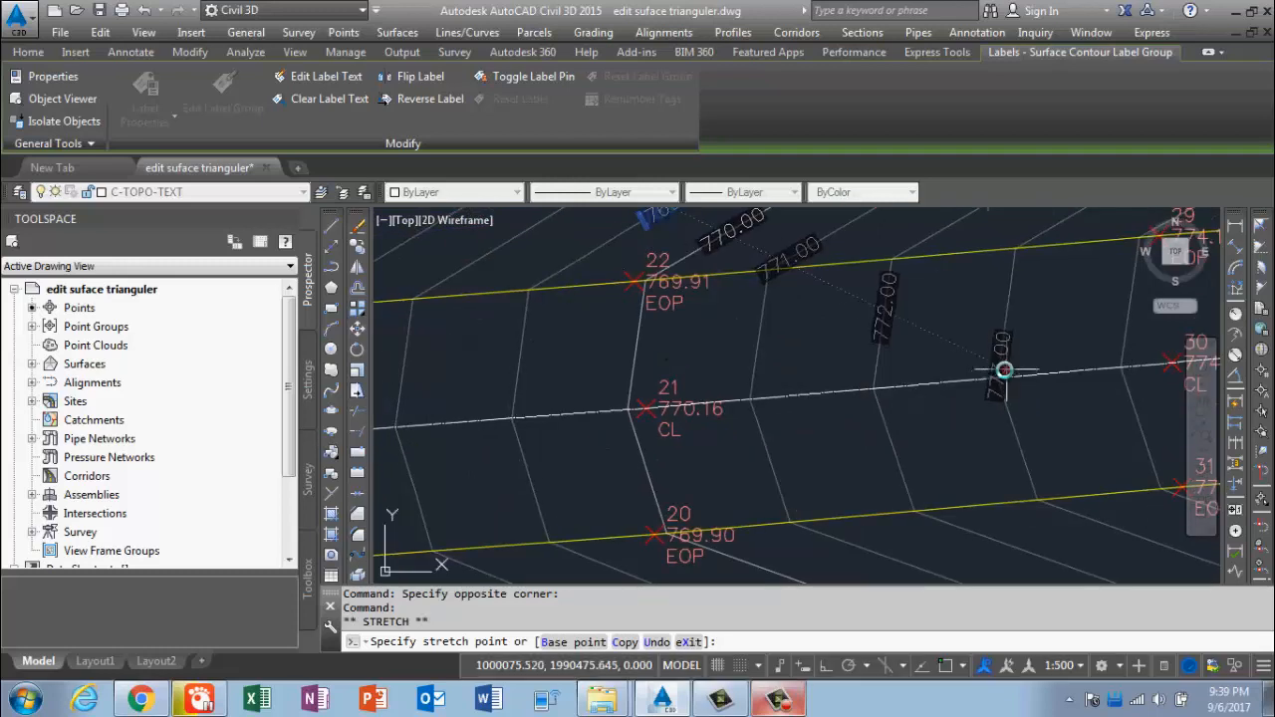
pyautogui.click(1004, 370)
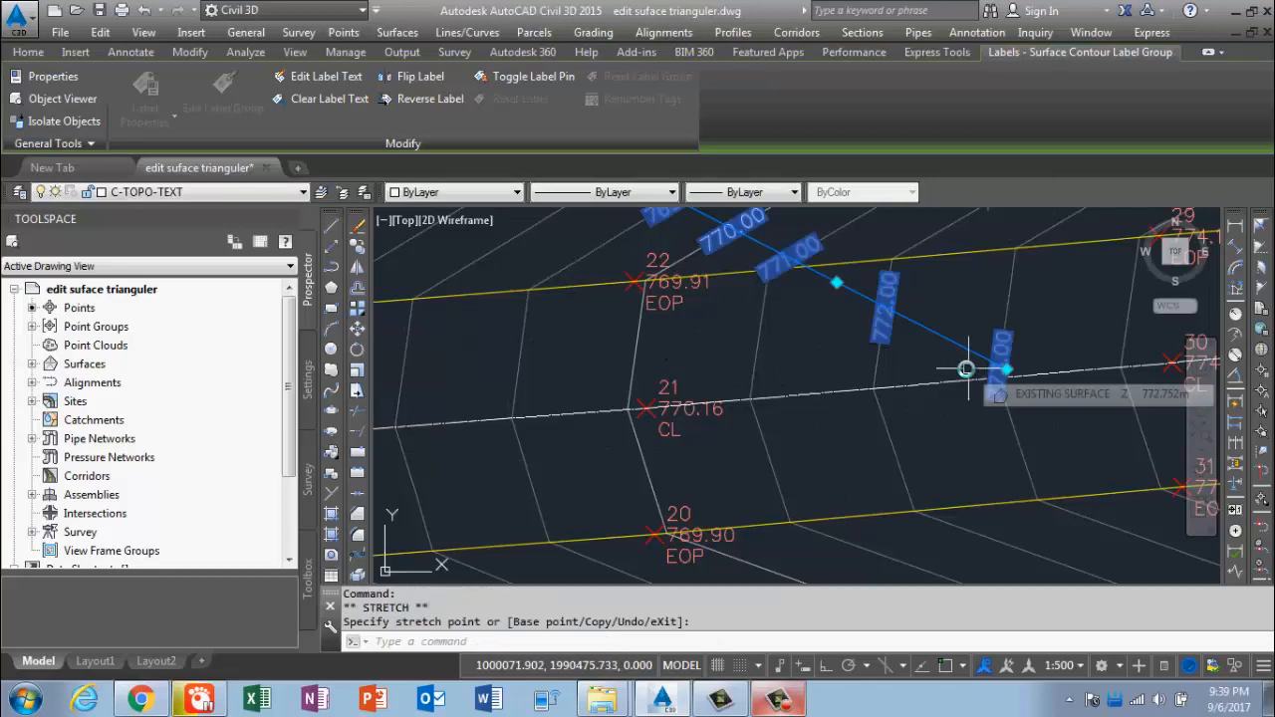
pyautogui.press('Escape')
pyautogui.scroll(-4, 882, 417)
pyautogui.scroll(4, 867, 411)
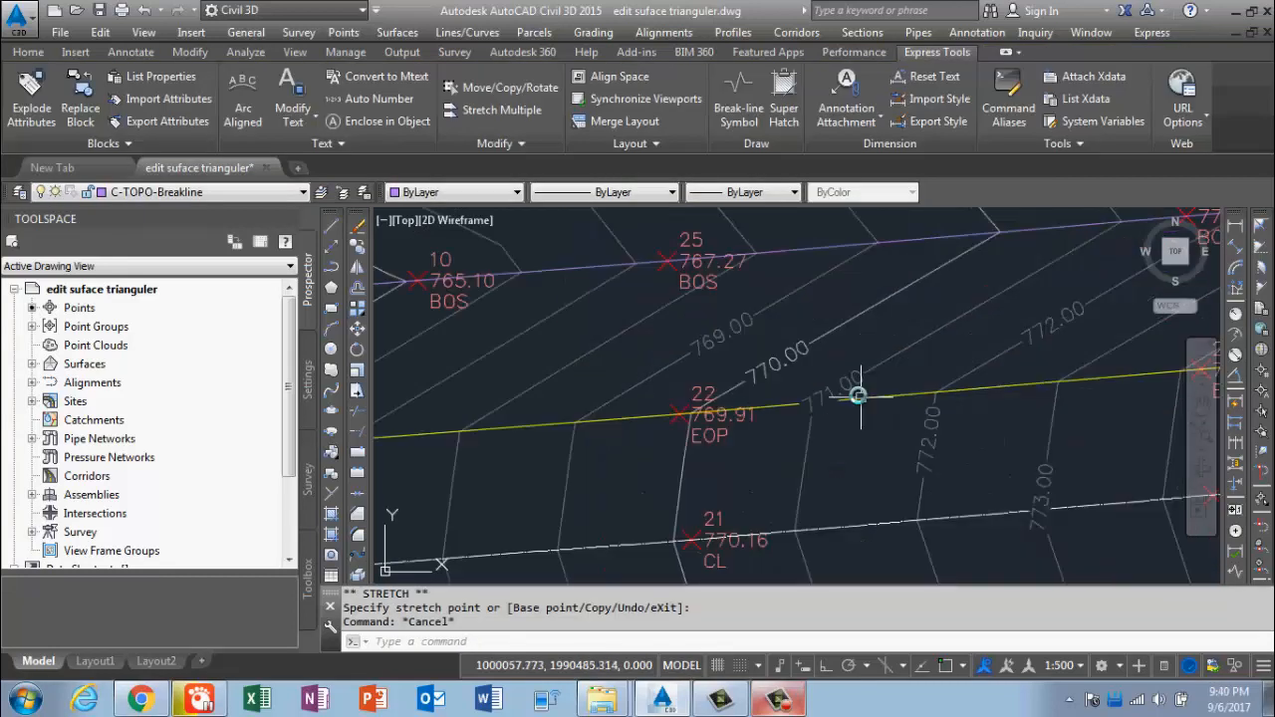
# - Set Display Contour Label Line to True for the contour label group along the northern slope of EXISTING SURFACE
pyautogui.scroll(-6, 652, 347)
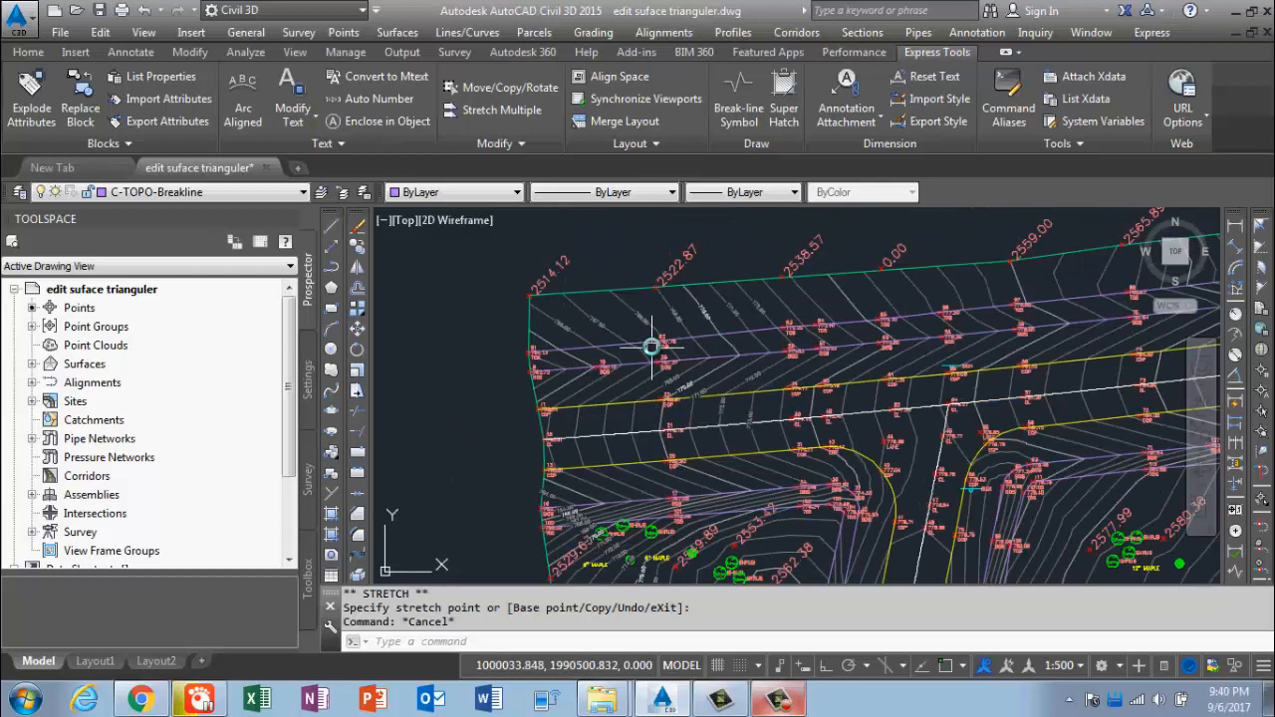
pyautogui.scroll(6, 653, 347)
pyautogui.click(724, 307)
pyautogui.scroll(-6, 800, 357)
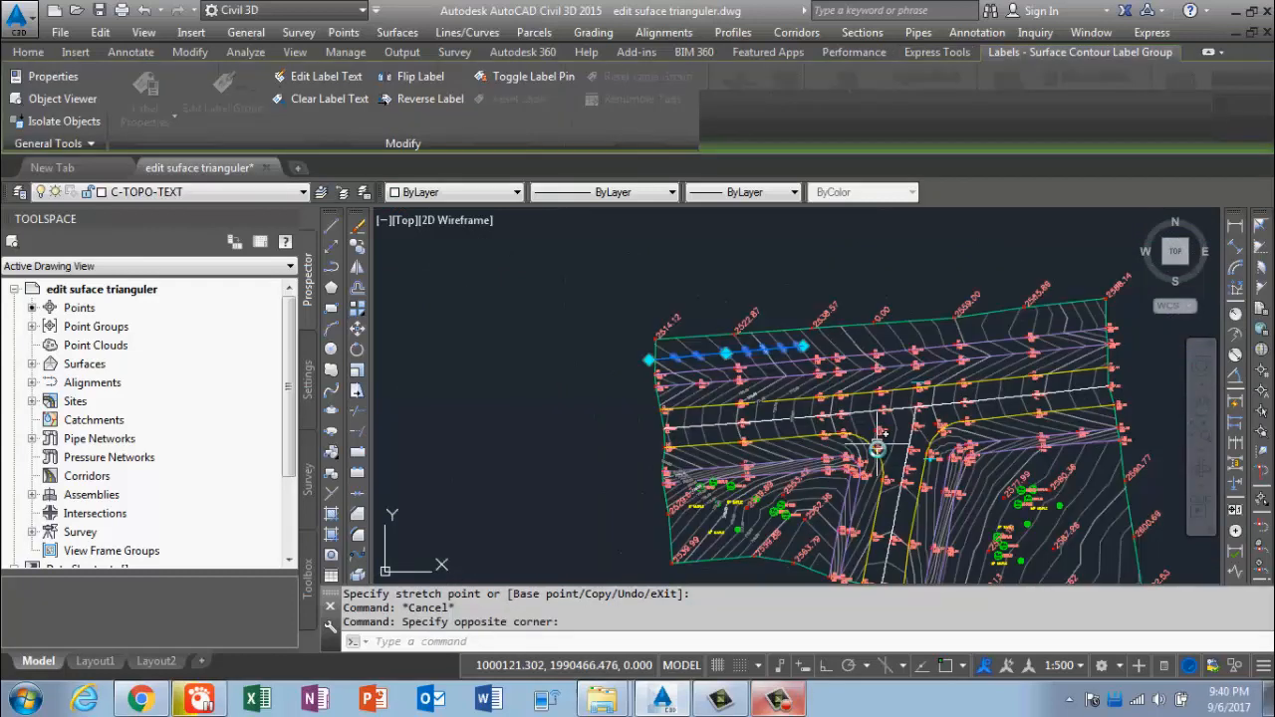
pyautogui.scroll(6, 687, 349)
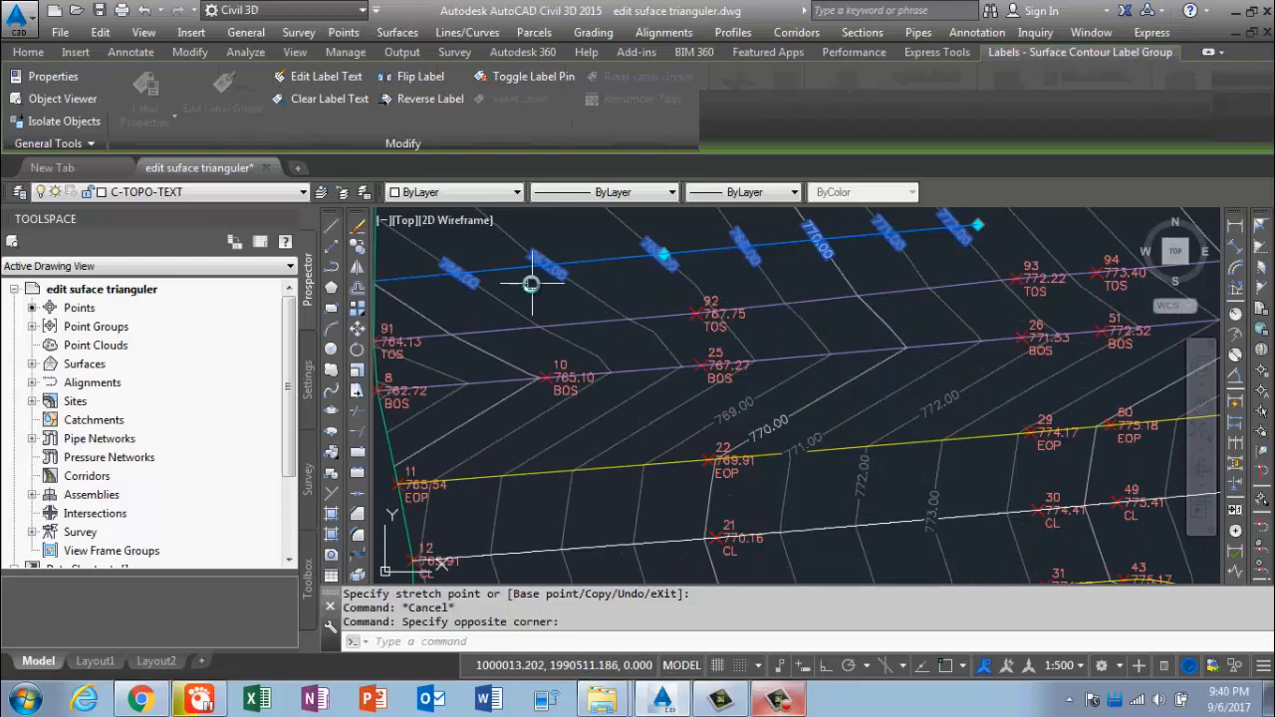
pyautogui.moveTo(531, 284)
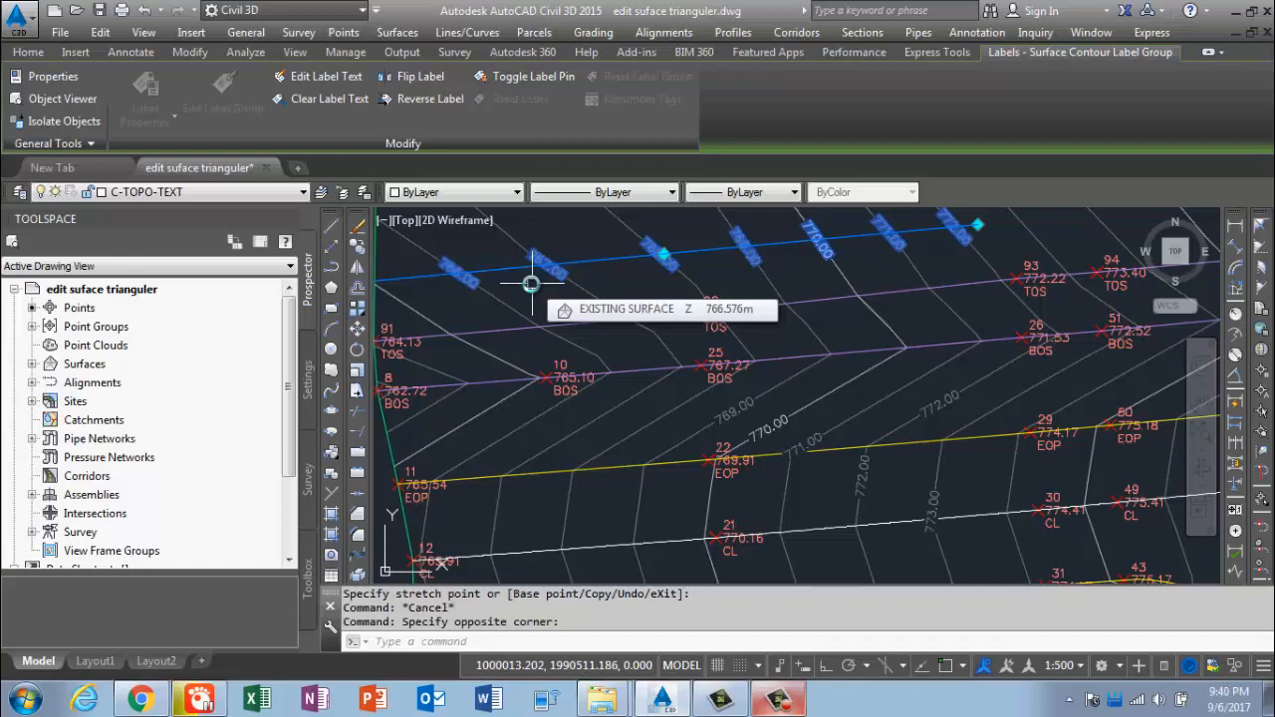
pyautogui.hotkey('ctrl', '1')
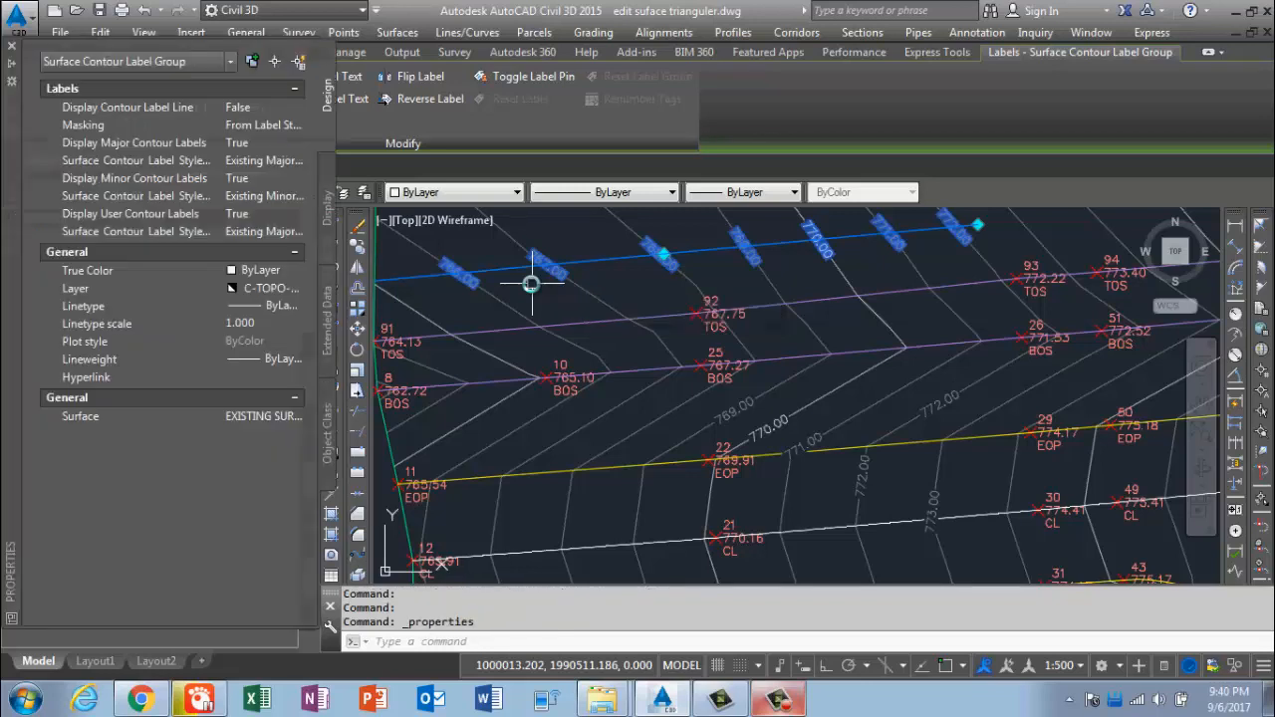
pyautogui.click(266, 106)
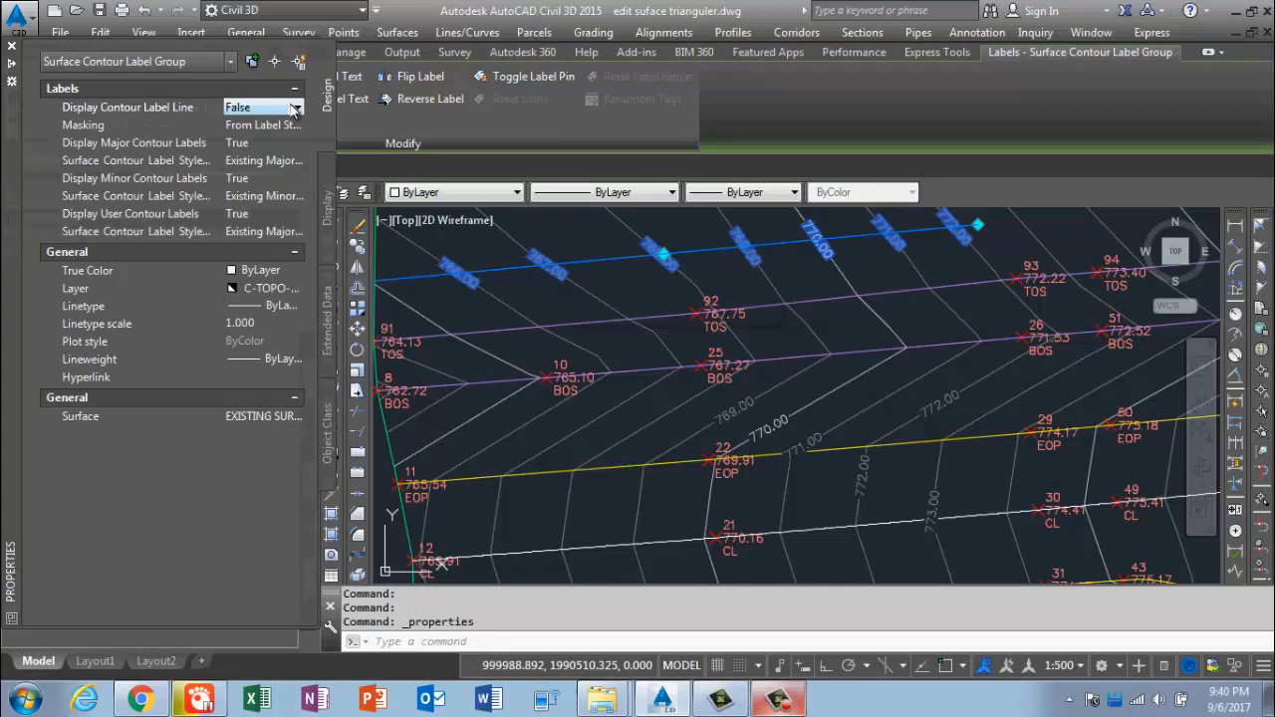
pyautogui.click(294, 107)
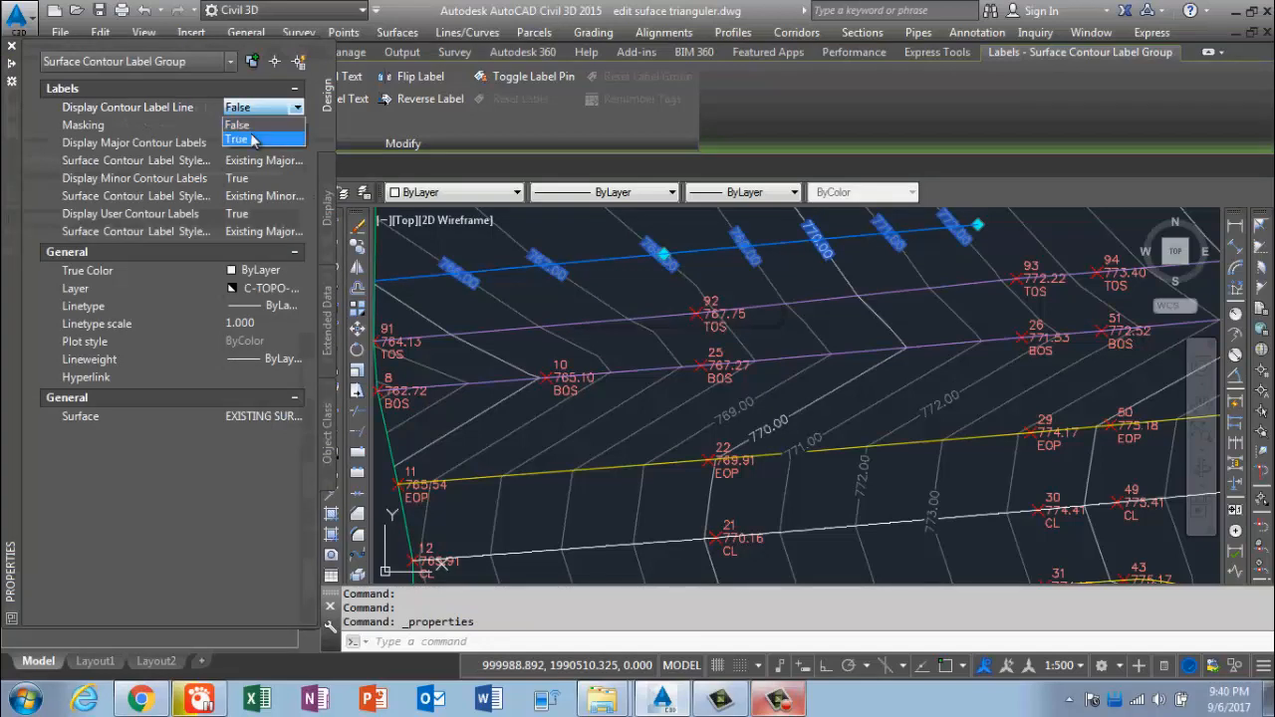
pyautogui.click(253, 141)
pyautogui.click(205, 123)
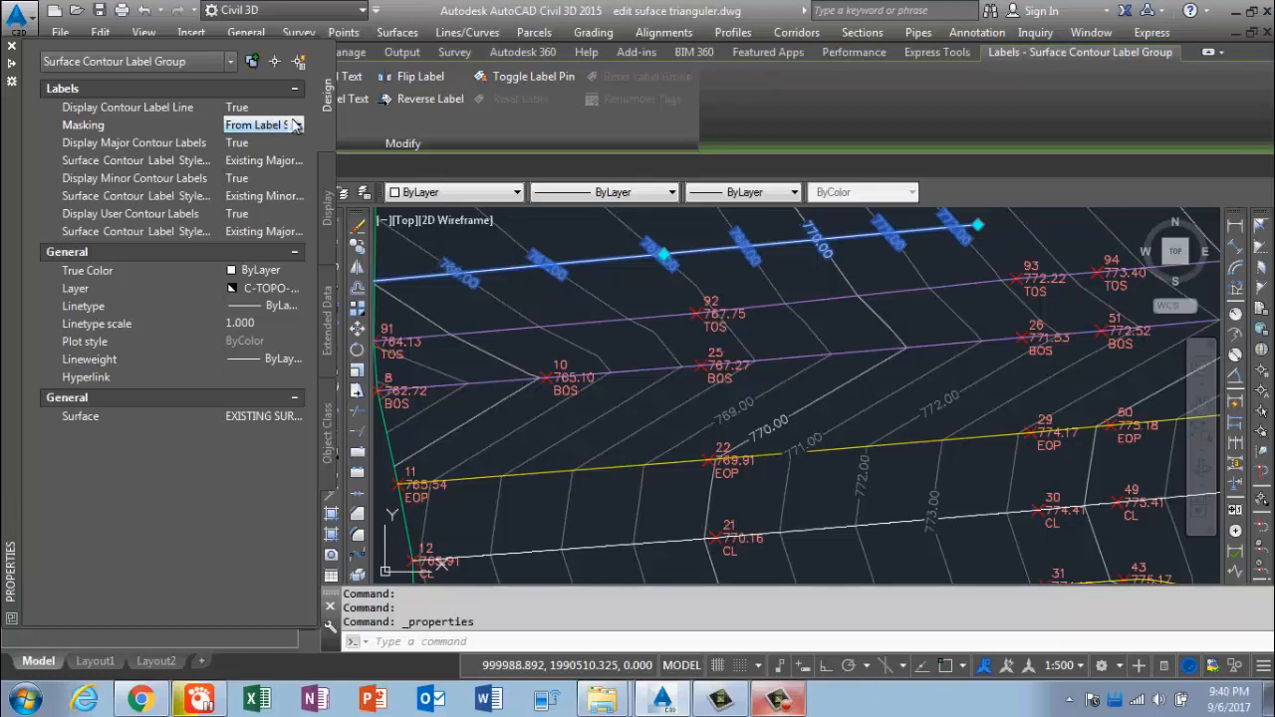
pyautogui.press('Escape')
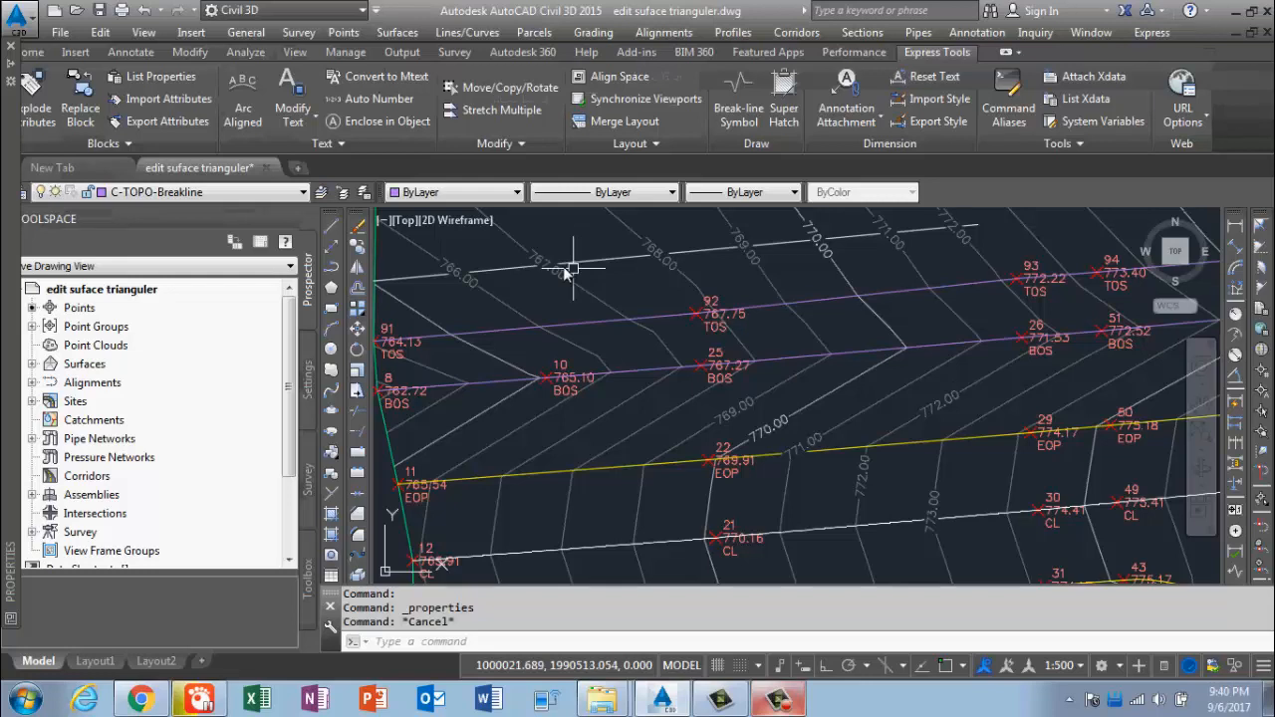
pyautogui.press('Escape')
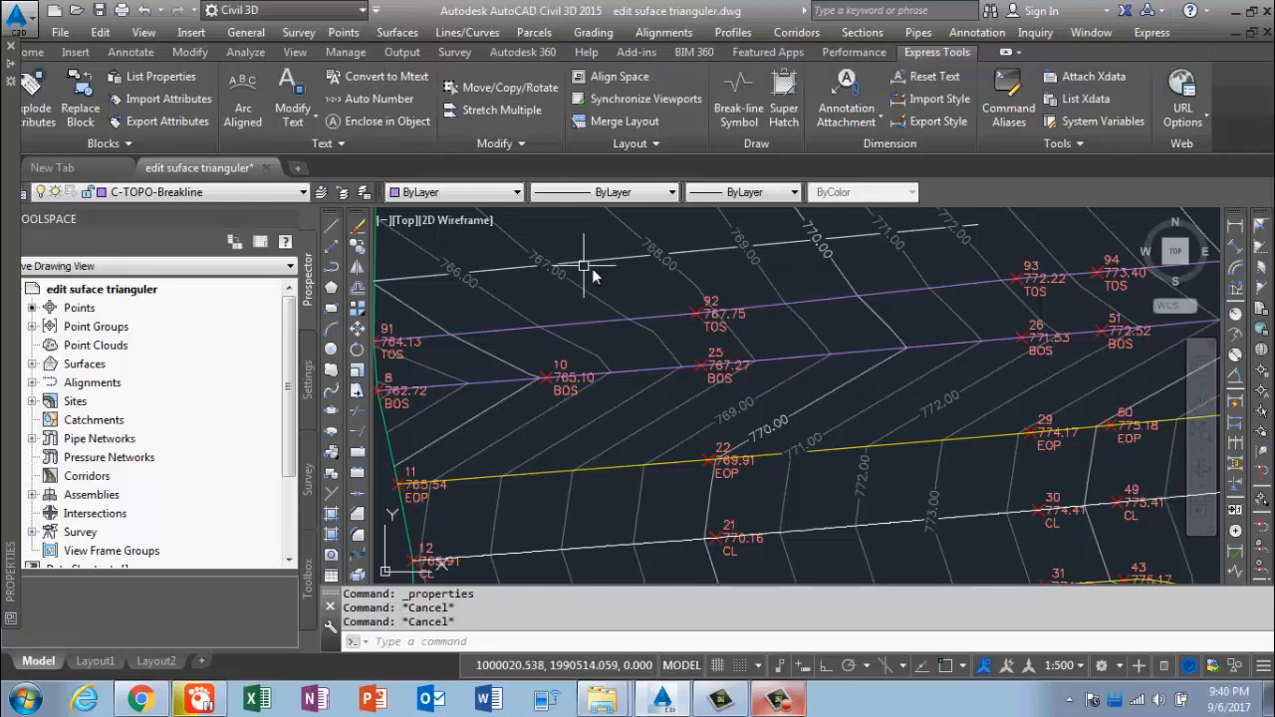
# - Set Display Contour Label Line back to False for the northern slope's contour label group and close its properties
pyautogui.scroll(-3, 592, 276)
pyautogui.scroll(5, 598, 309)
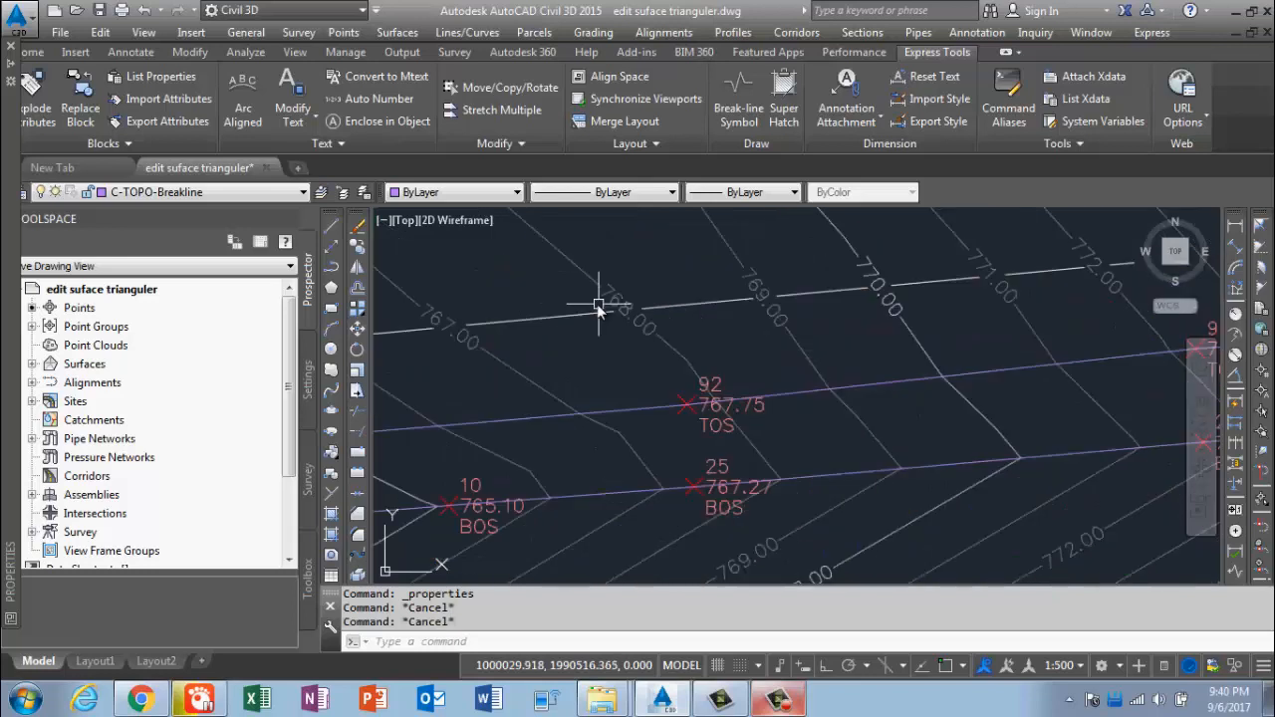
pyautogui.scroll(2, 596, 304)
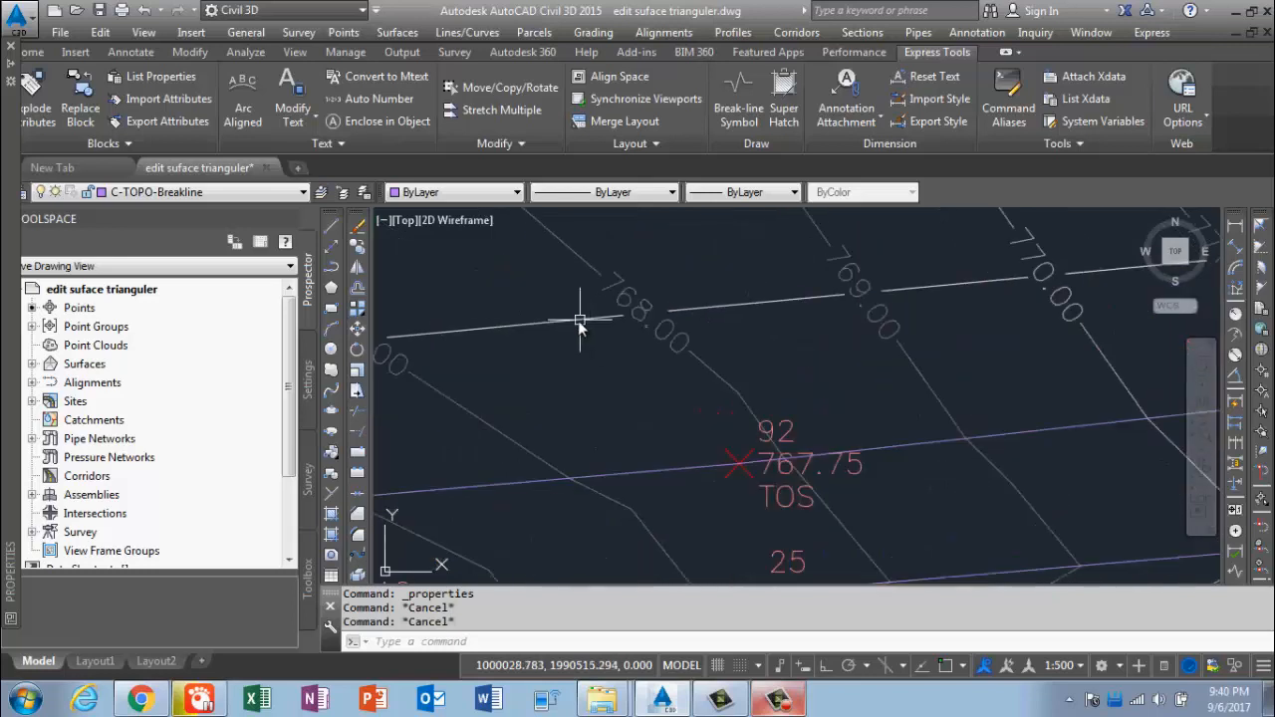
pyautogui.click(538, 316)
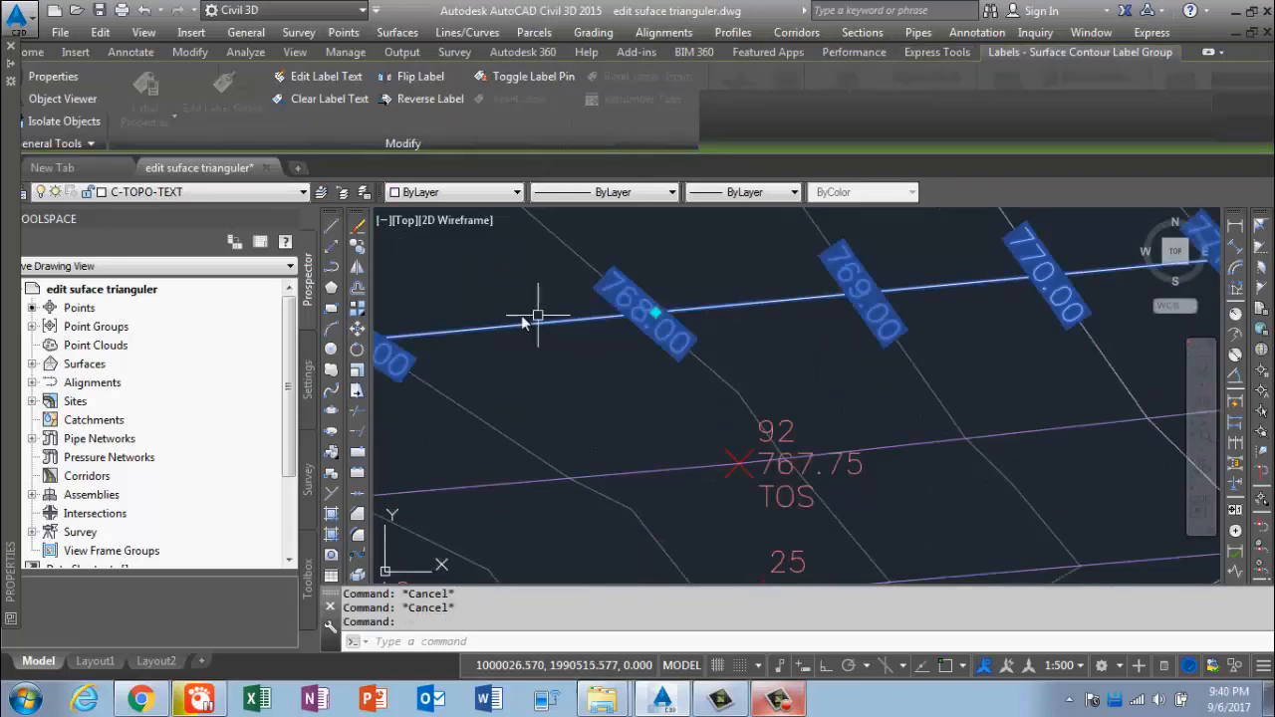
pyautogui.click(39, 74)
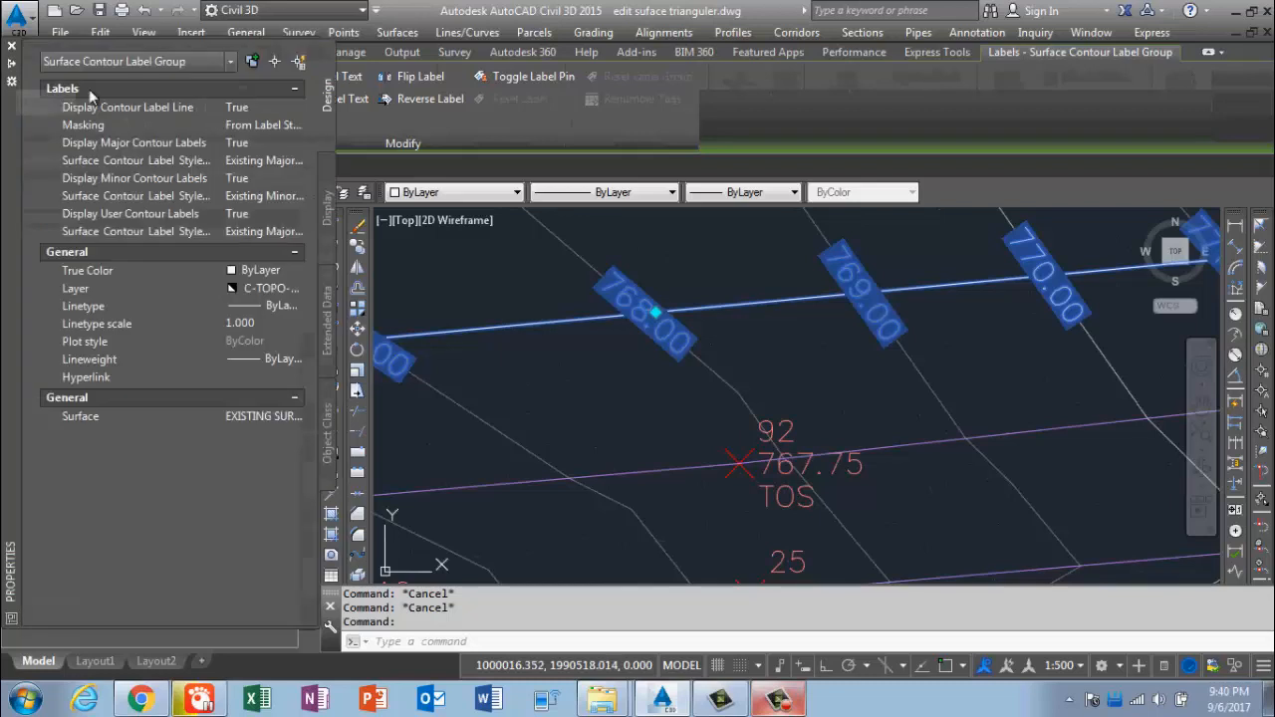
pyautogui.click(275, 123)
pyautogui.click(280, 109)
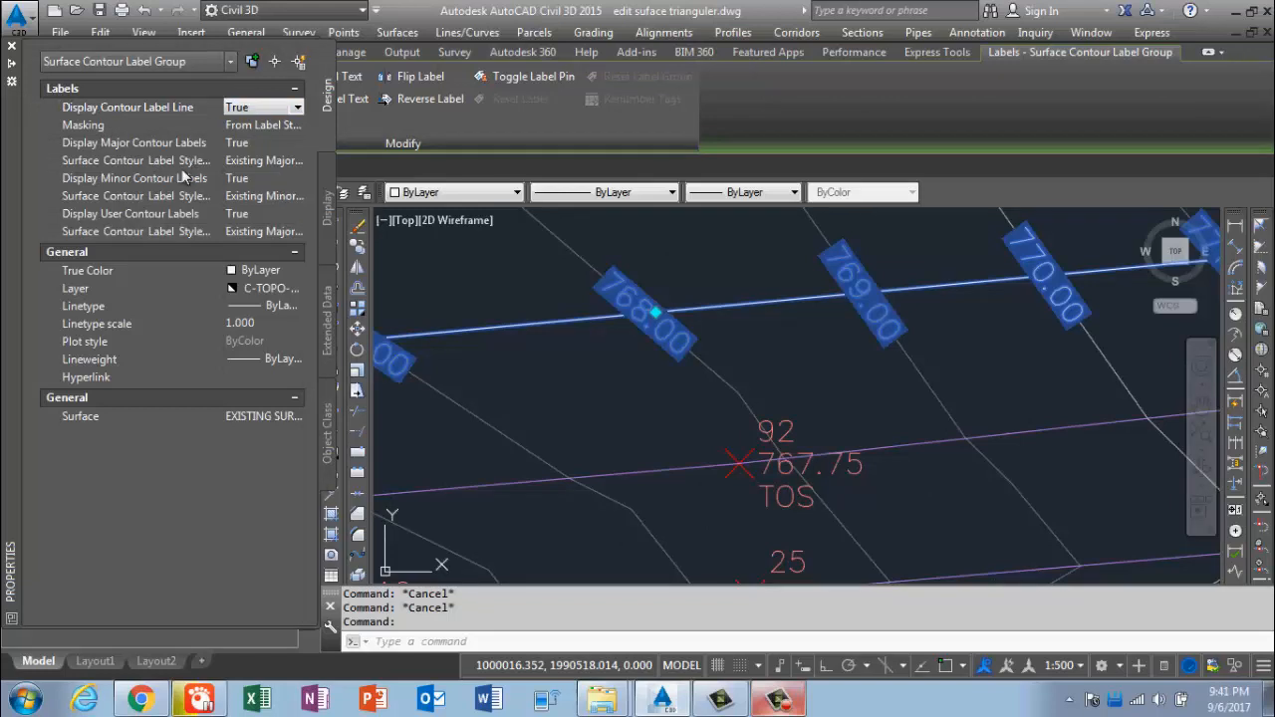
pyautogui.click(282, 112)
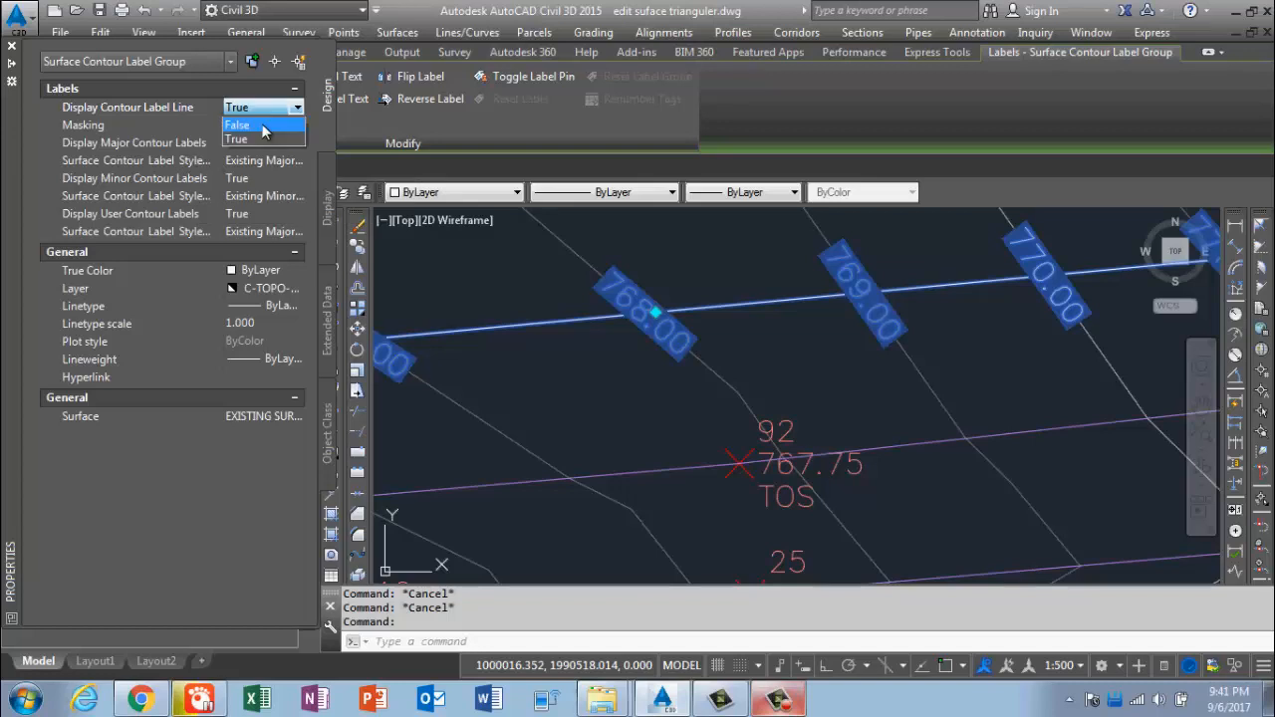
pyautogui.click(264, 127)
pyautogui.click(14, 47)
pyautogui.press('Escape')
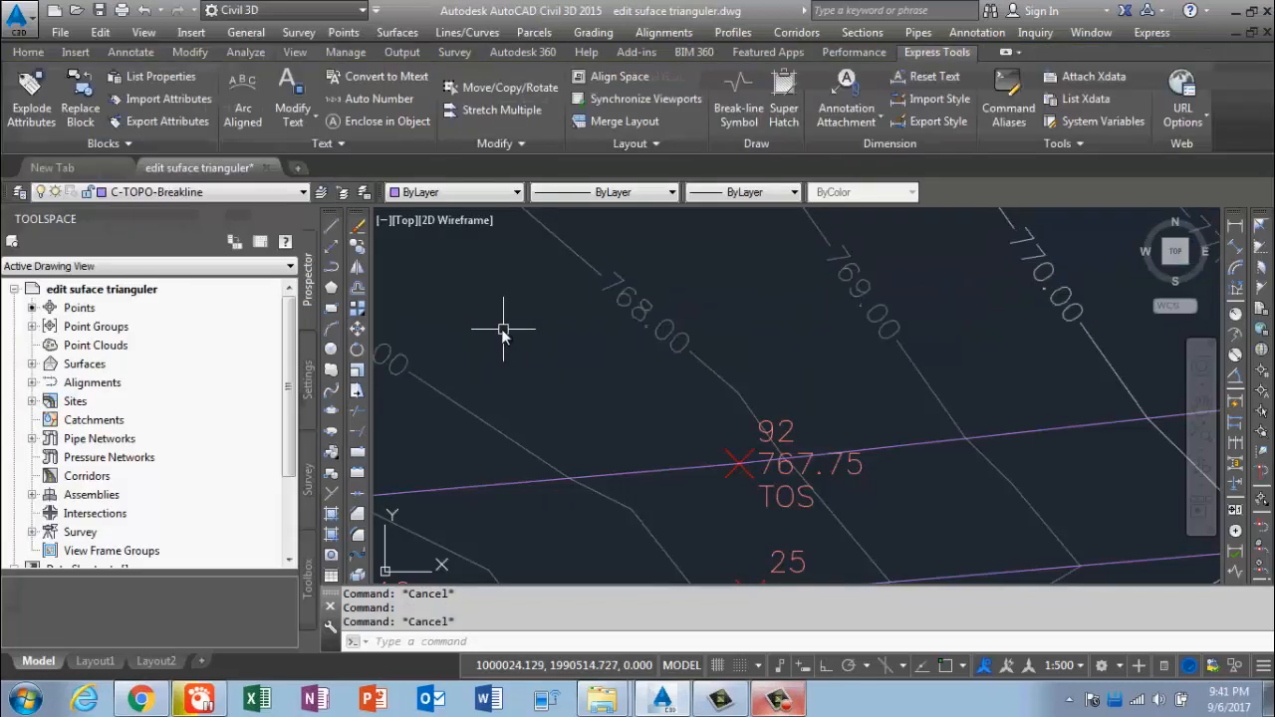
# - Stretch the east end of the northern slope's contour label line to the 775.00 contour, northeast of point 94
pyautogui.click(633, 313)
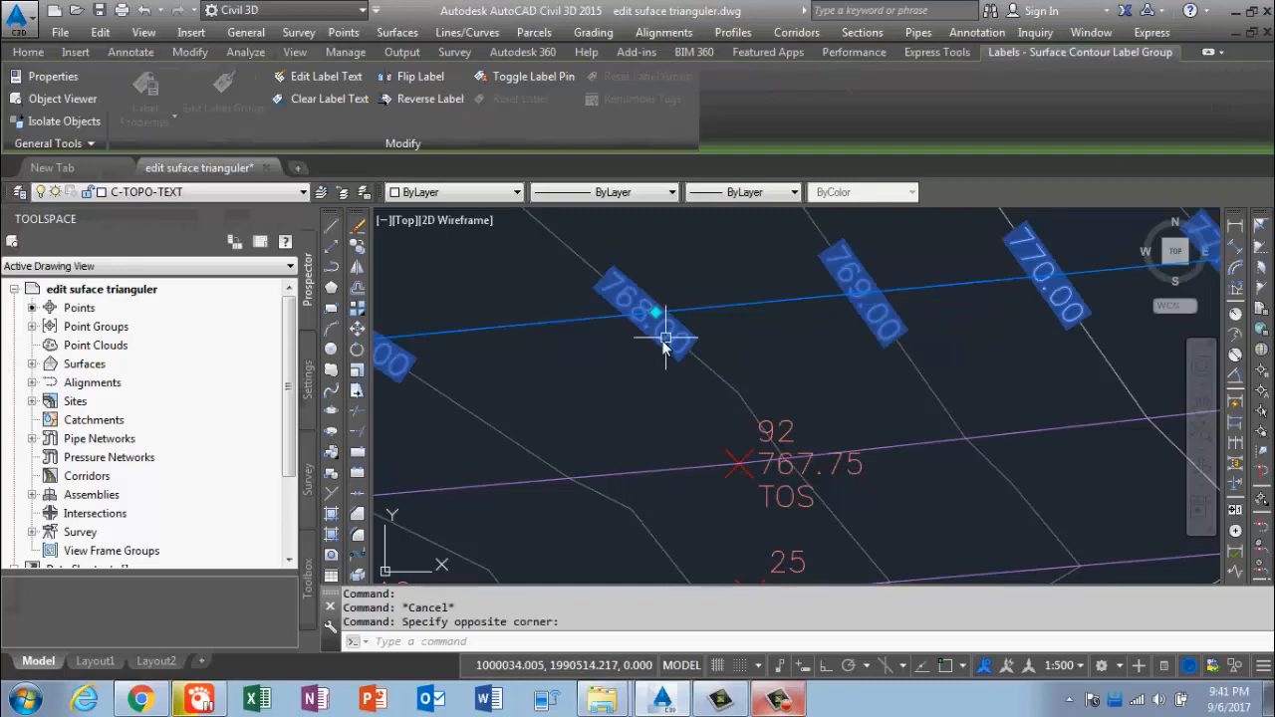
pyautogui.press('Escape')
pyautogui.scroll(-1, 628, 346)
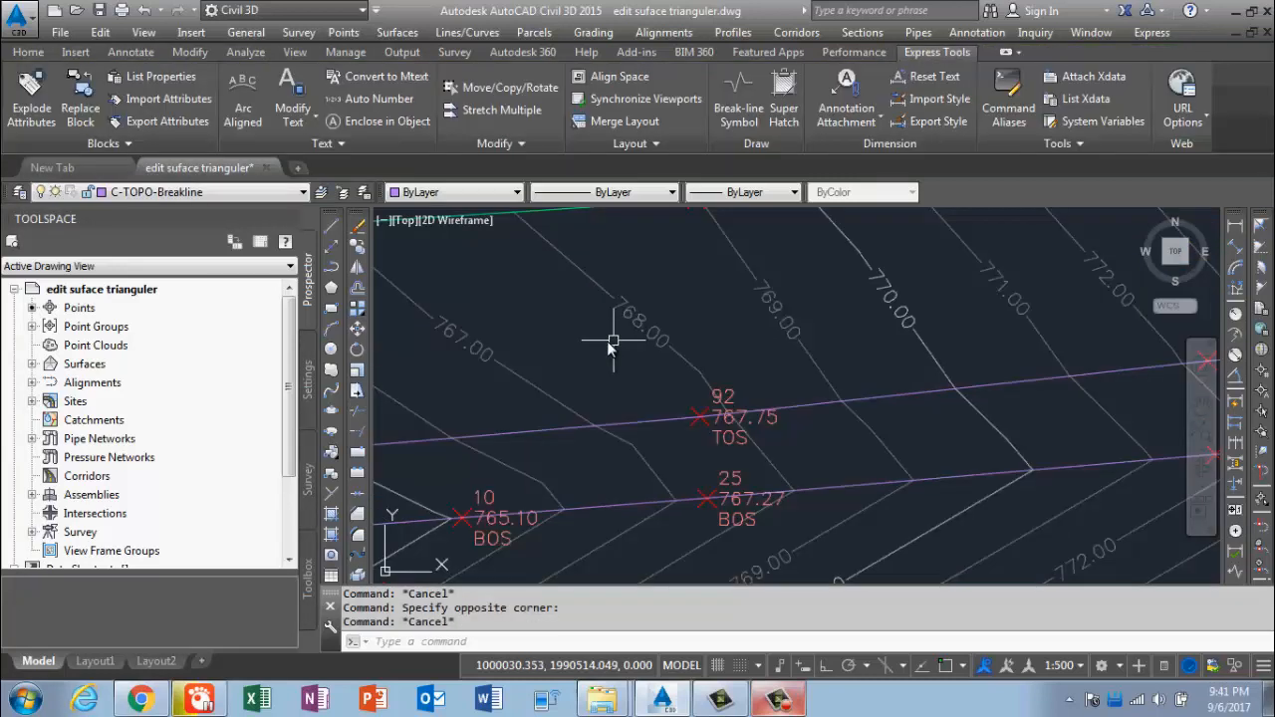
pyautogui.scroll(-2, 612, 343)
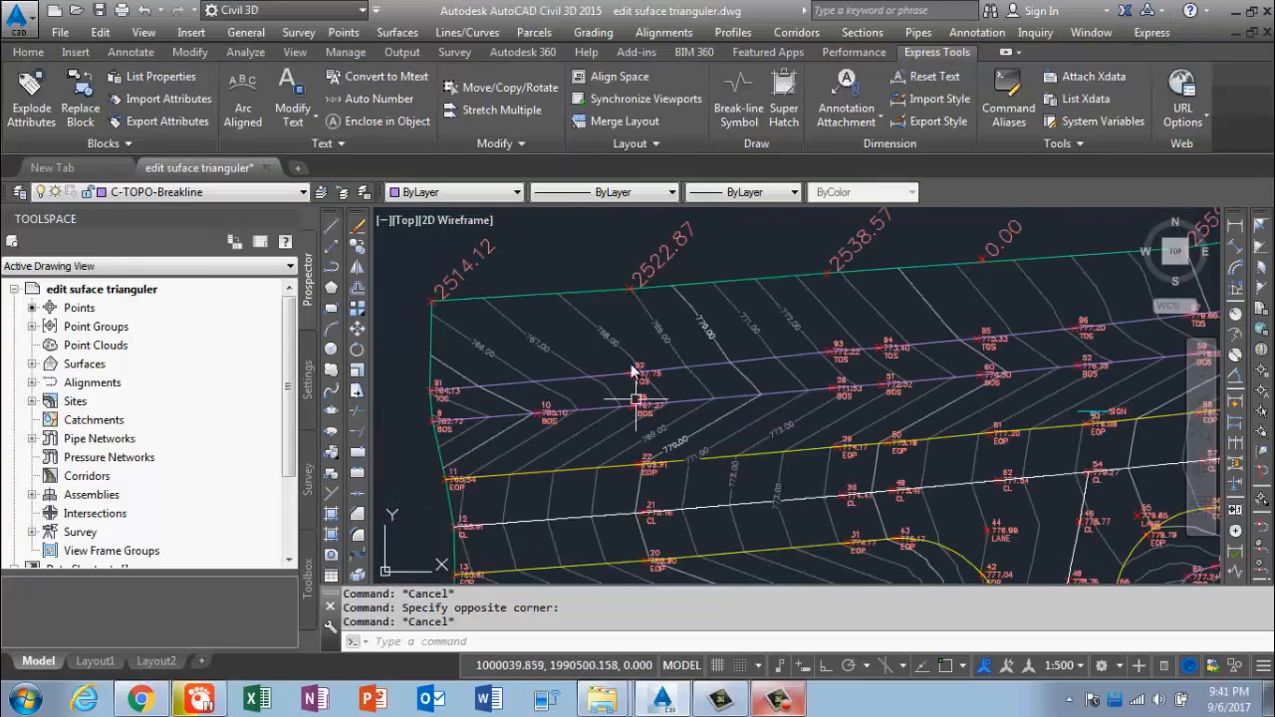
pyautogui.scroll(4, 637, 349)
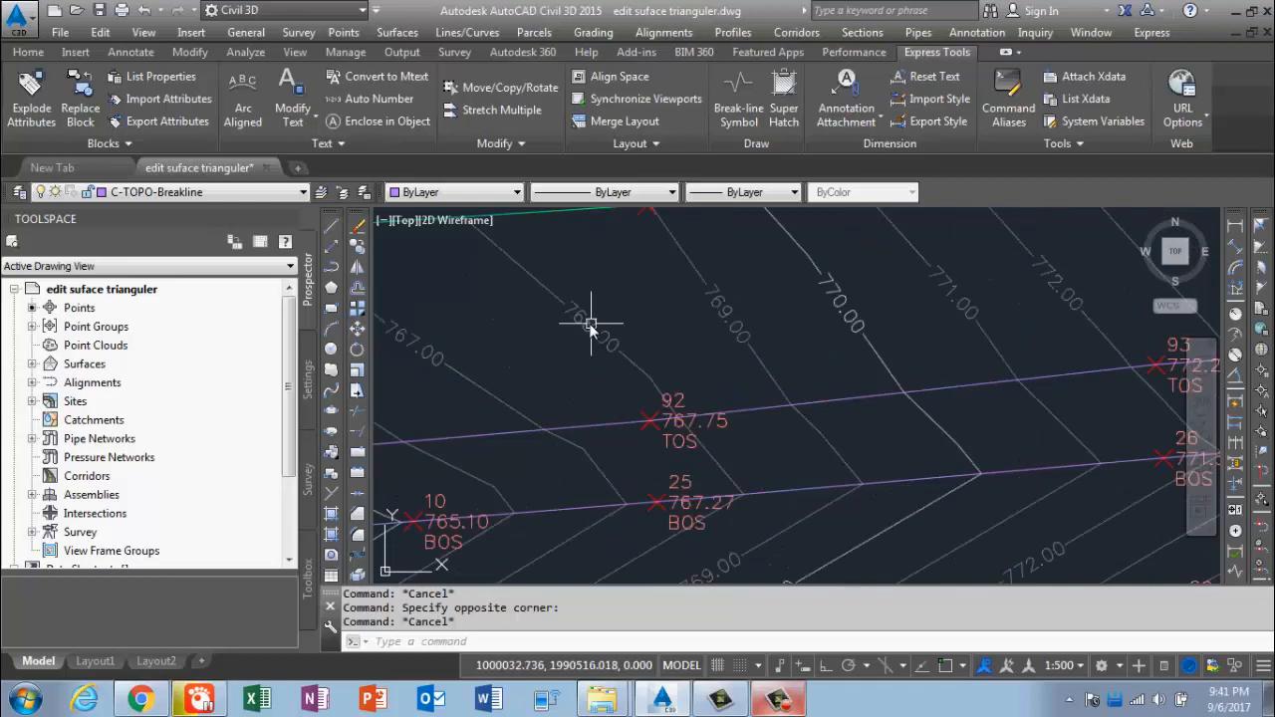
pyautogui.moveTo(590, 326); pyautogui.dragTo(530, 335)
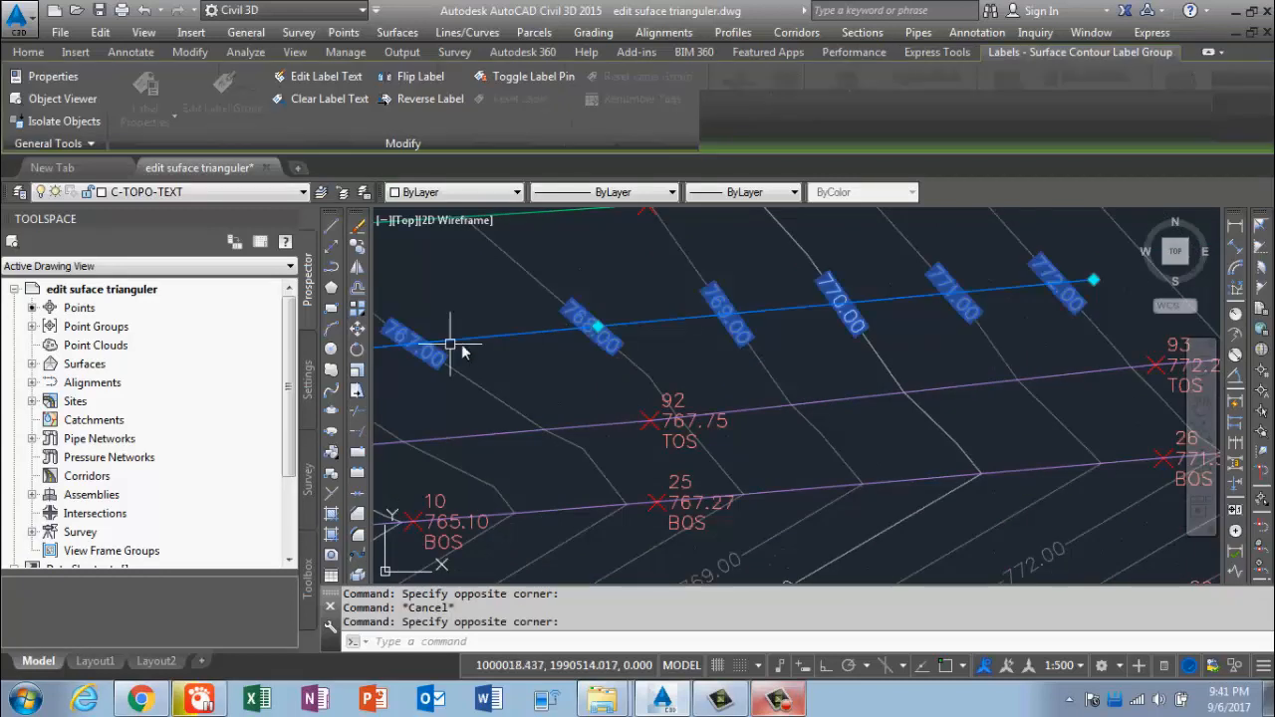
pyautogui.moveTo(700, 383); pyautogui.dragTo(647, 391, button='middle')
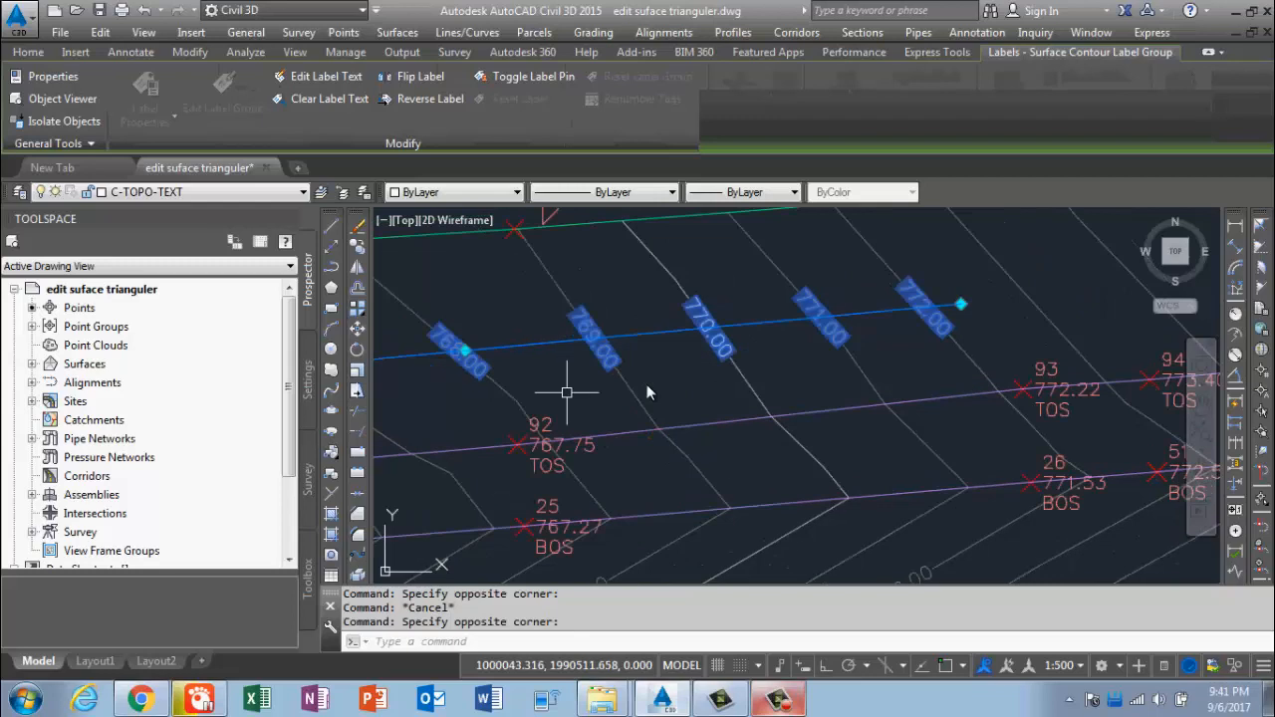
pyautogui.moveTo(882, 332); pyautogui.dragTo(627, 395, button='middle')
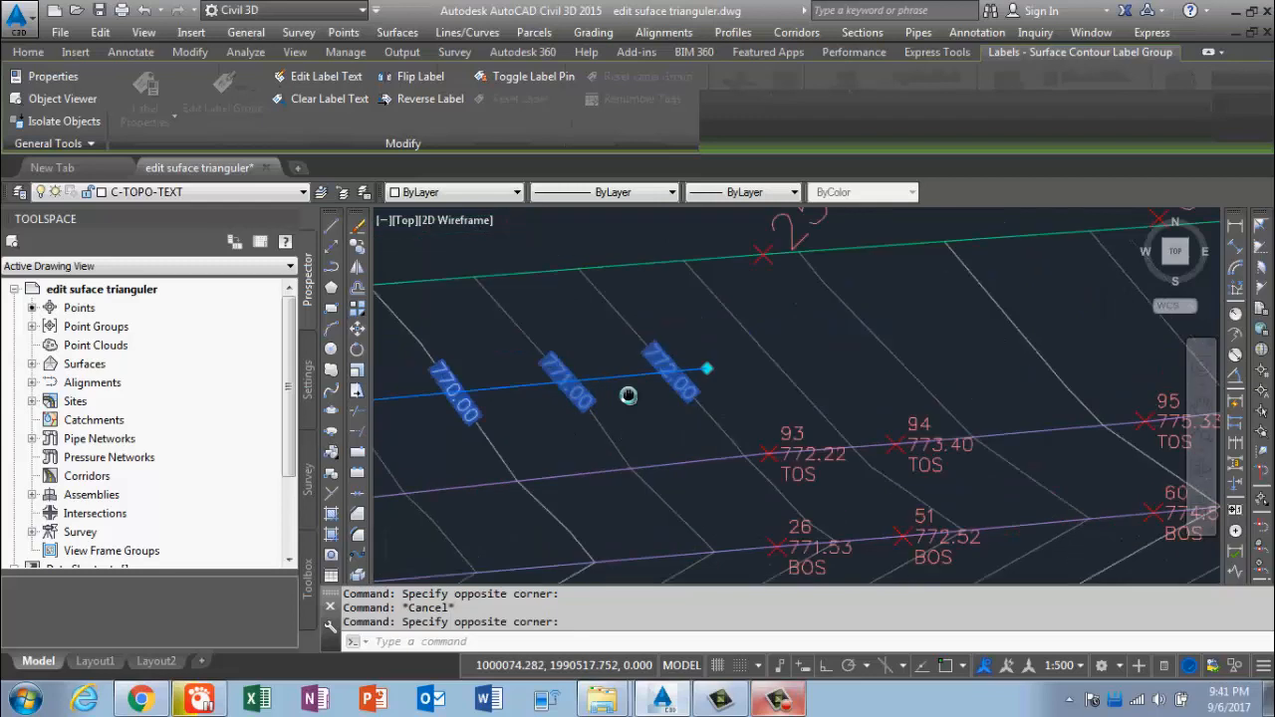
pyautogui.click(703, 367)
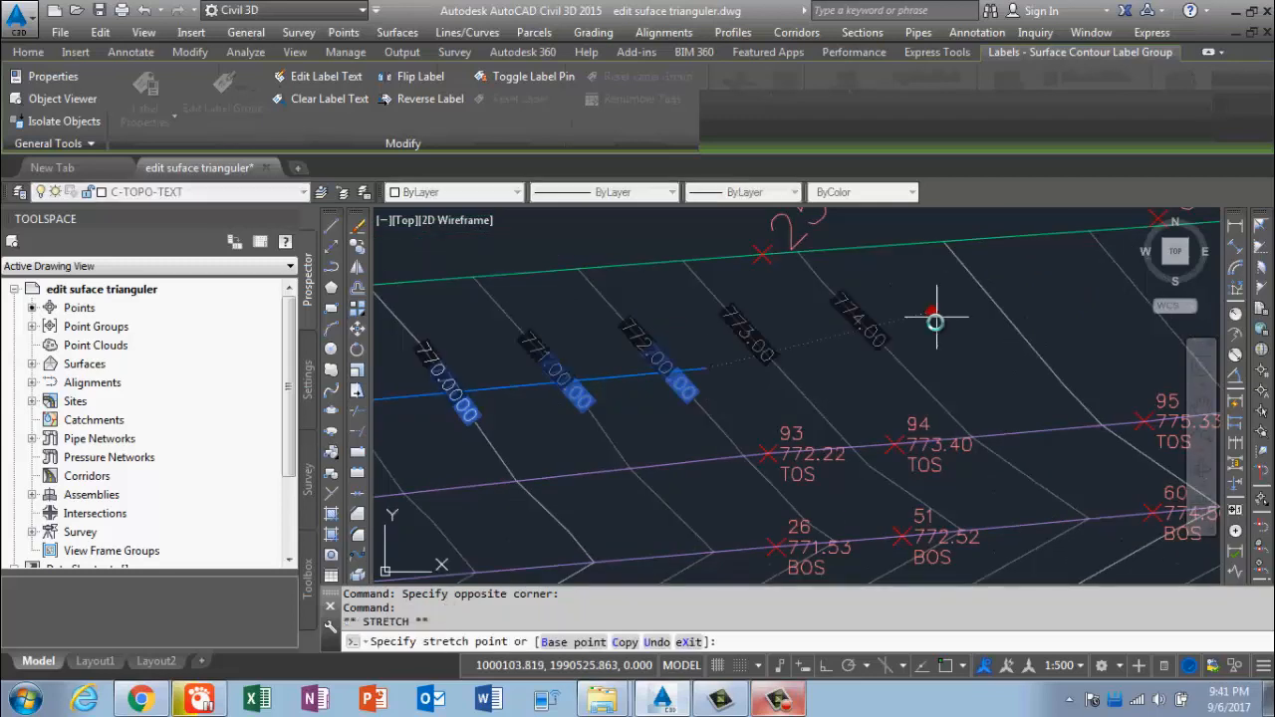
pyautogui.click(1002, 309)
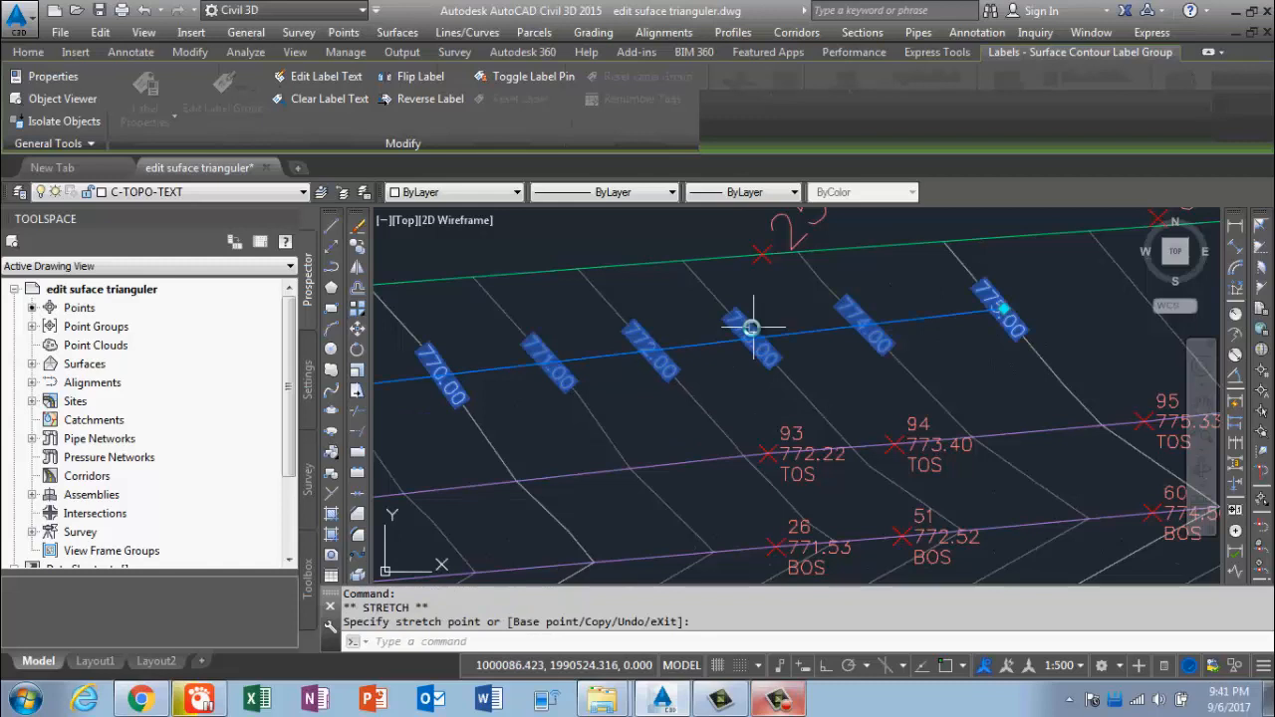
pyautogui.press('Escape')
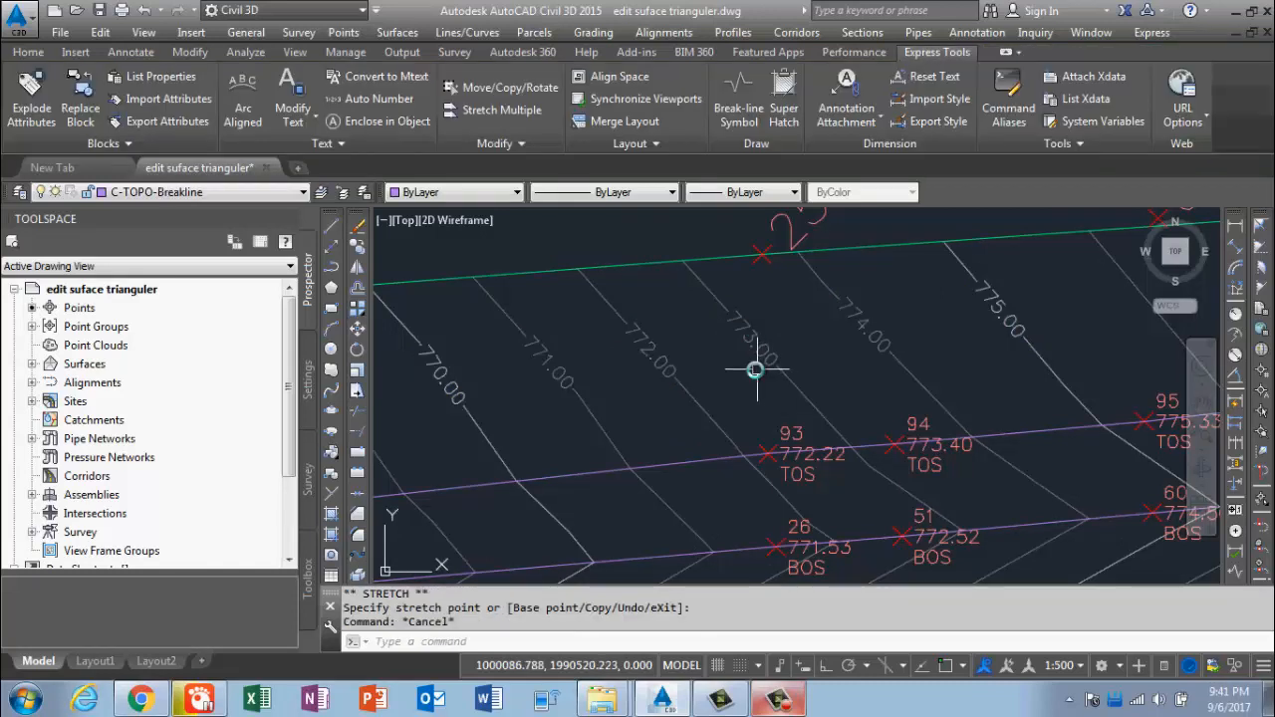
pyautogui.click(780, 702)
pyautogui.click(780, 702)
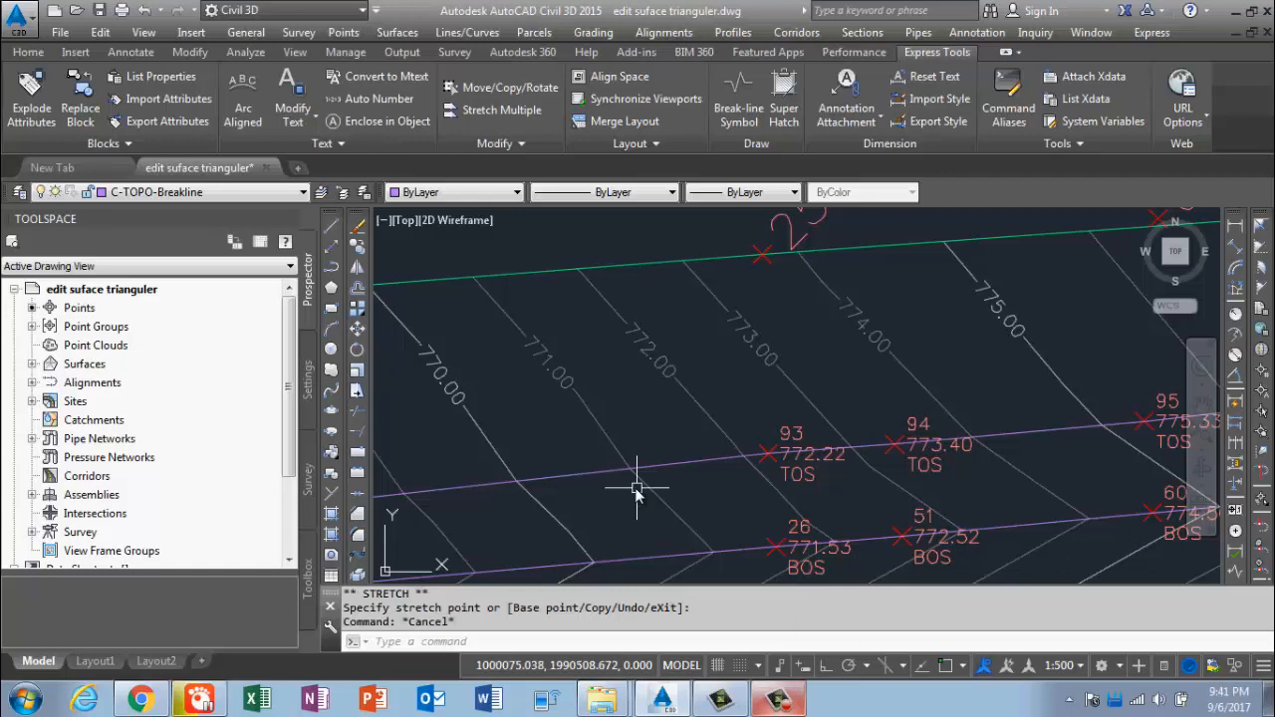
# - Move the northern slope's contour label line southeast, placing its east end just past the 775.00 contour, northwest of point 95
pyautogui.click(641, 346)
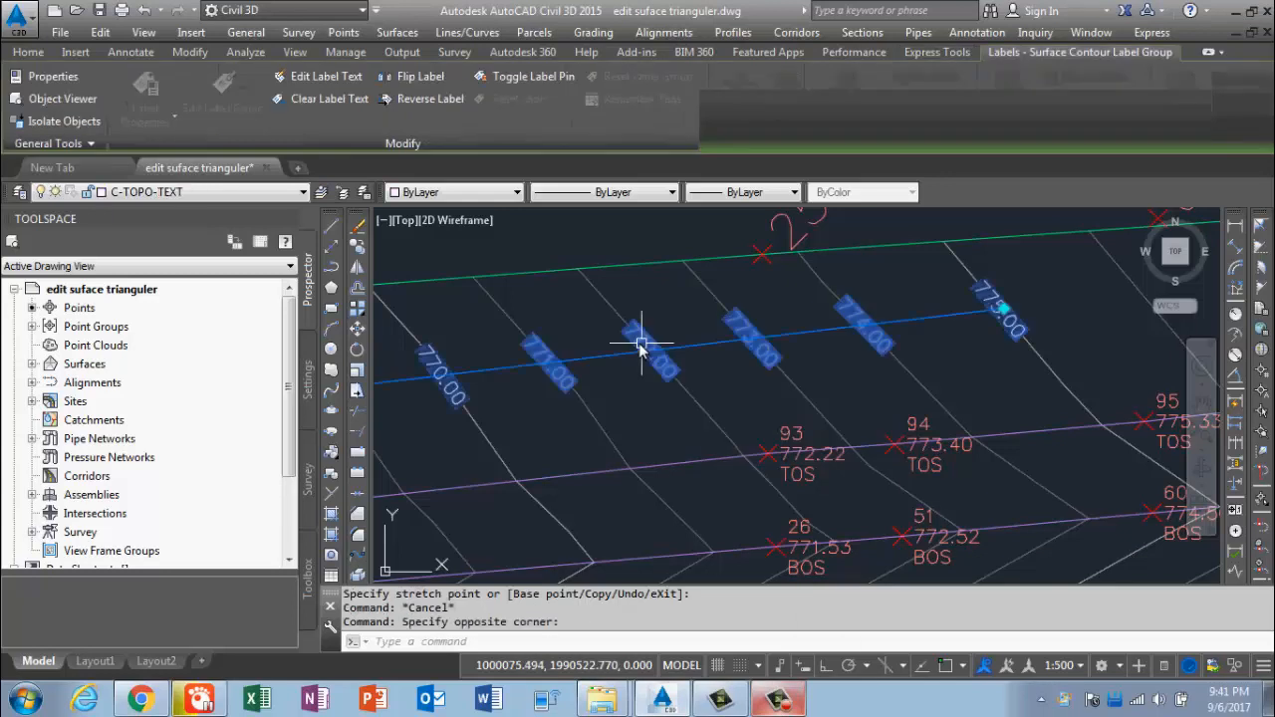
pyautogui.moveTo(657, 350)
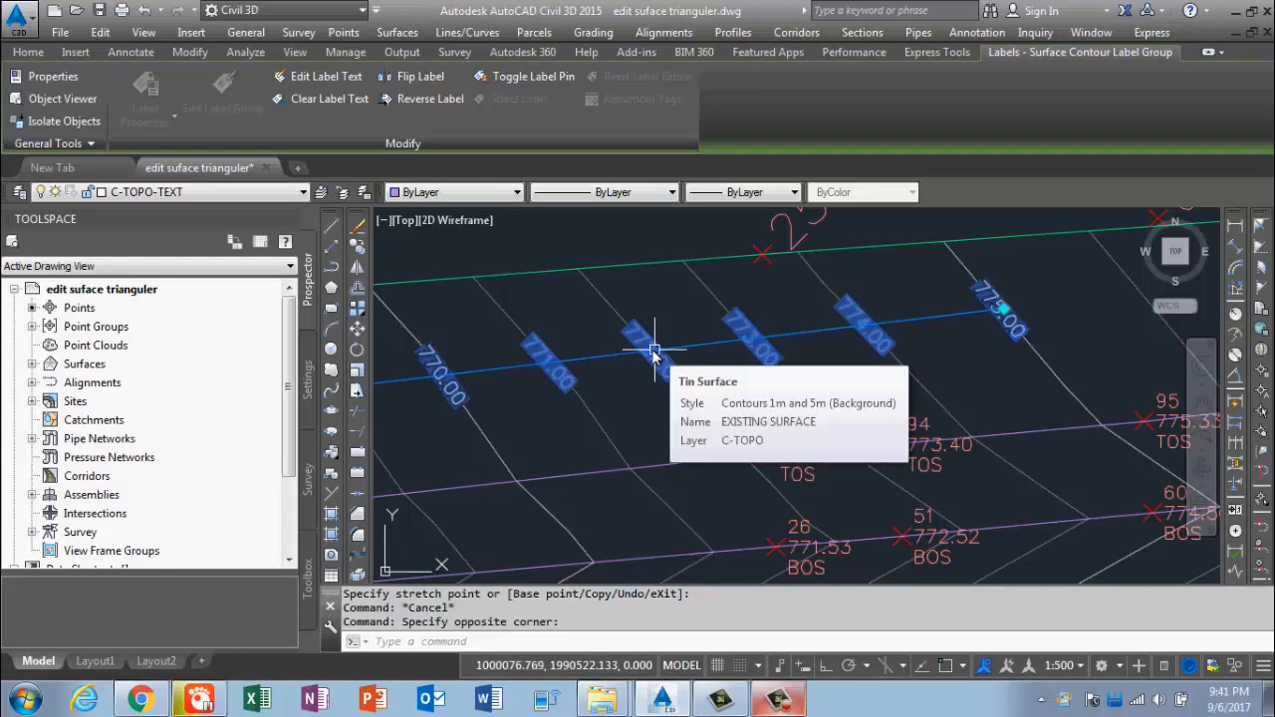
pyautogui.click(1163, 665)
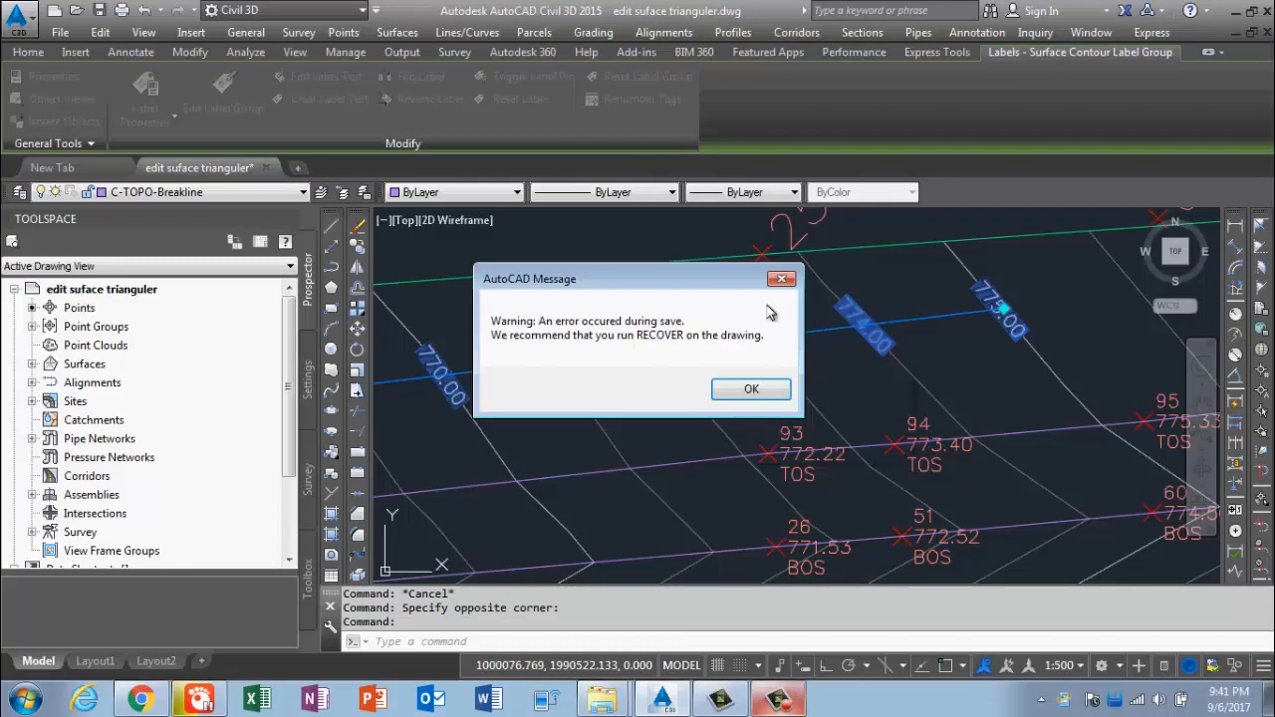
pyautogui.click(755, 399)
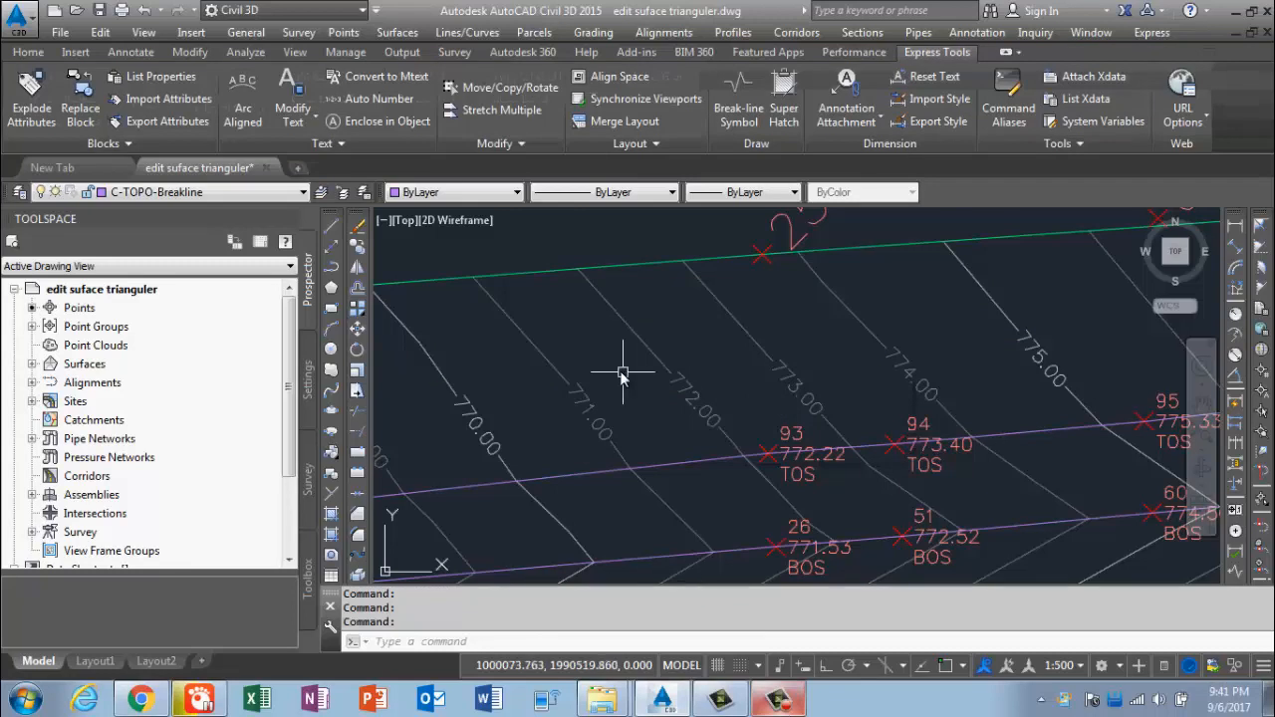
# - Select the northern slope's contour label group together with all similar contour label groups in the drawing
pyautogui.click(670, 441)
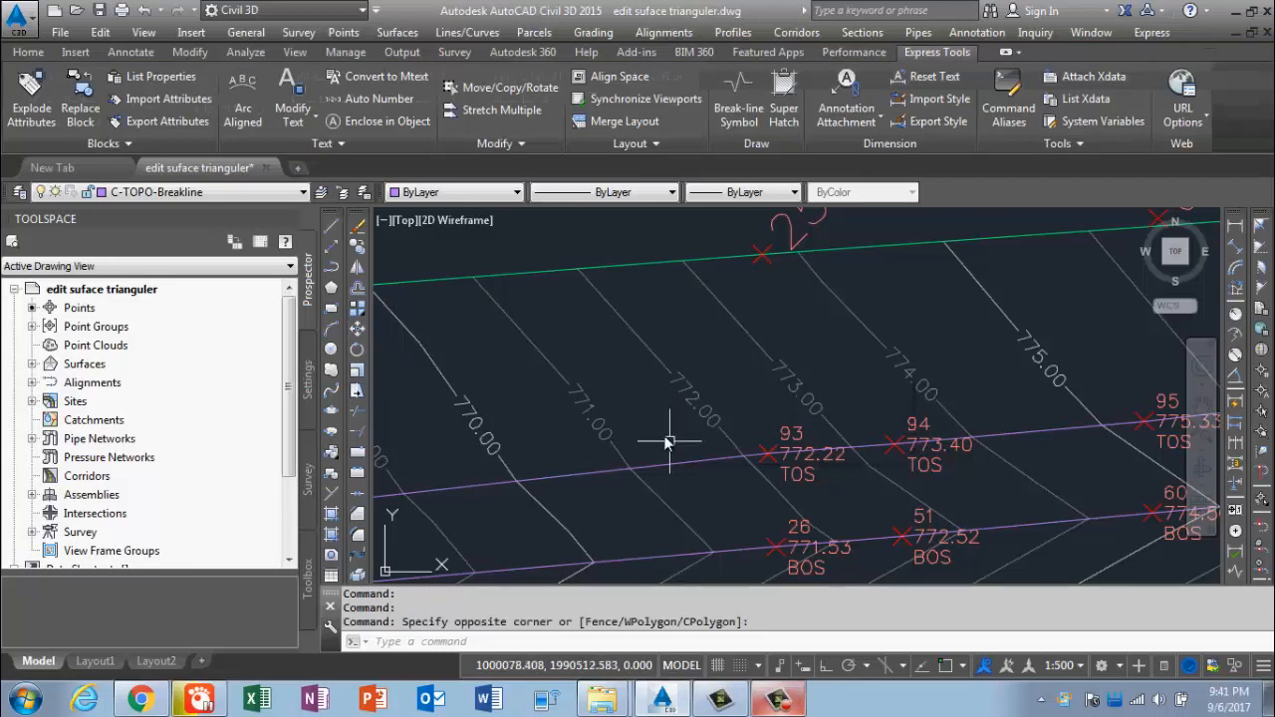
pyautogui.click(564, 397)
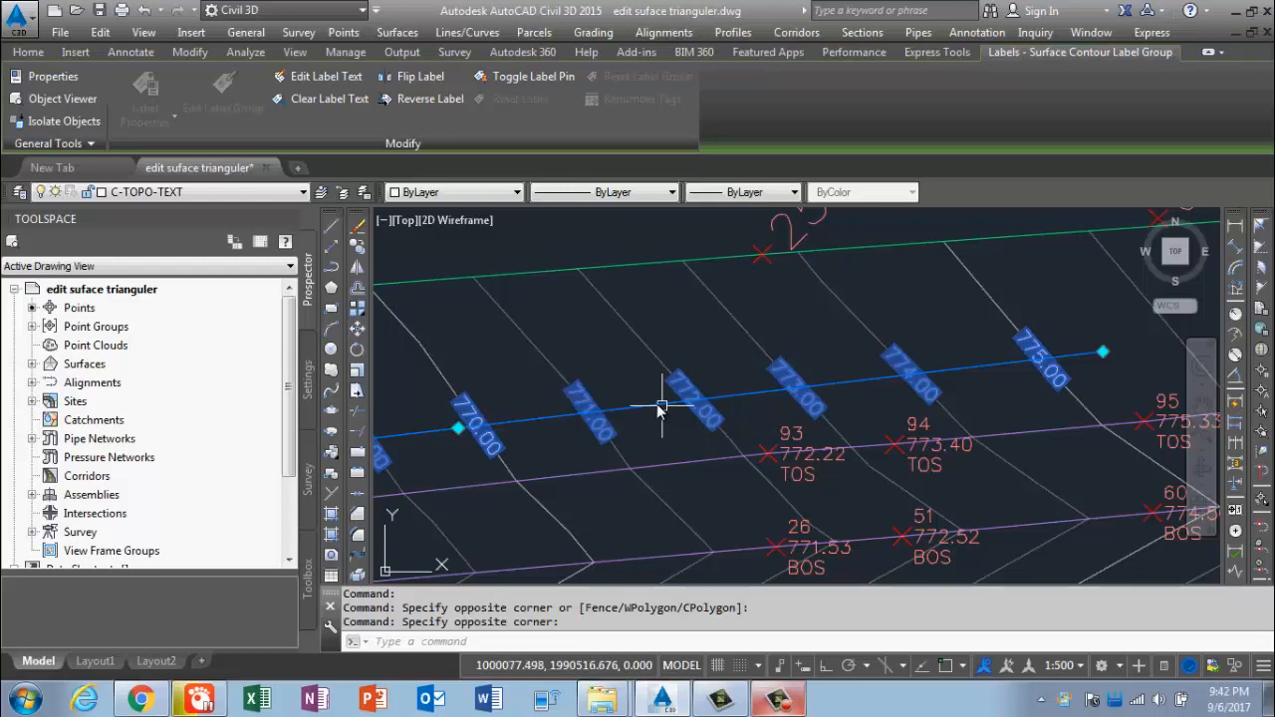
pyautogui.rightClick(657, 403)
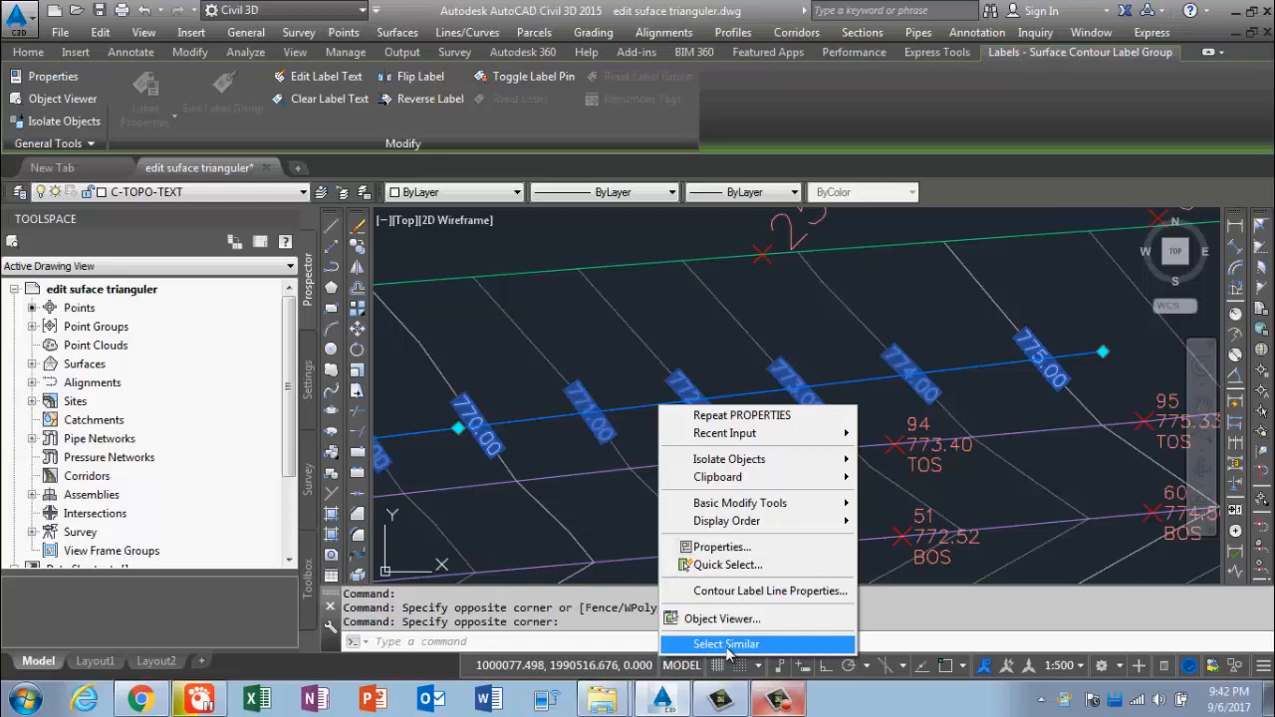
pyautogui.click(726, 645)
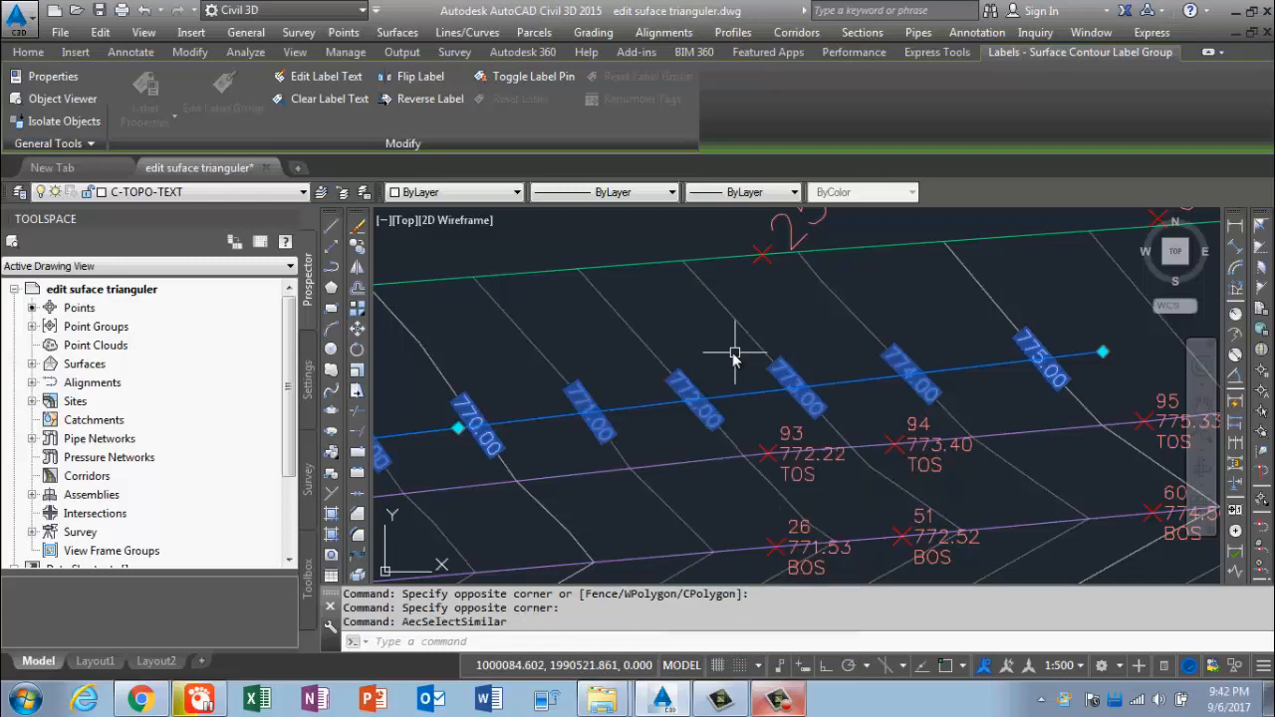
pyautogui.scroll(-5, 734, 356)
pyautogui.scroll(-3, 735, 355)
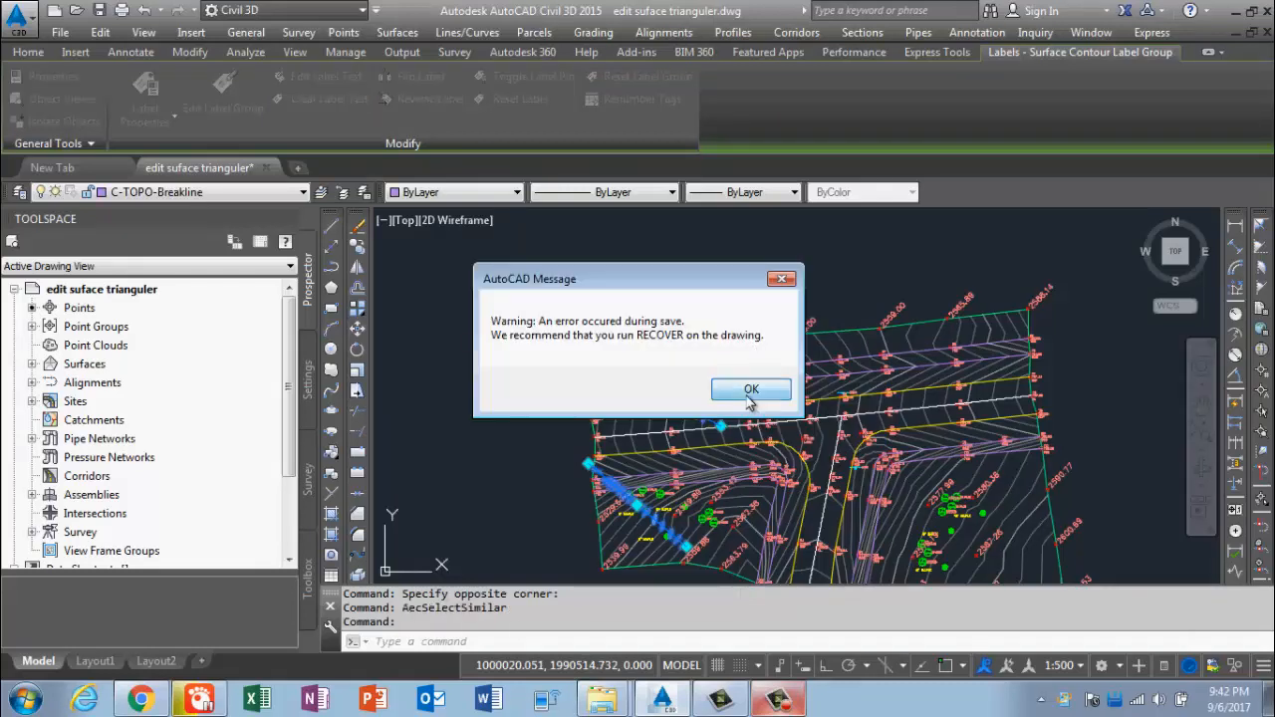
# - Dismiss the save warning and move the northern contour label line southeast to run between the BOS and EOP lines
pyautogui.click(751, 390)
pyautogui.click(742, 396)
pyautogui.scroll(2, 742, 396)
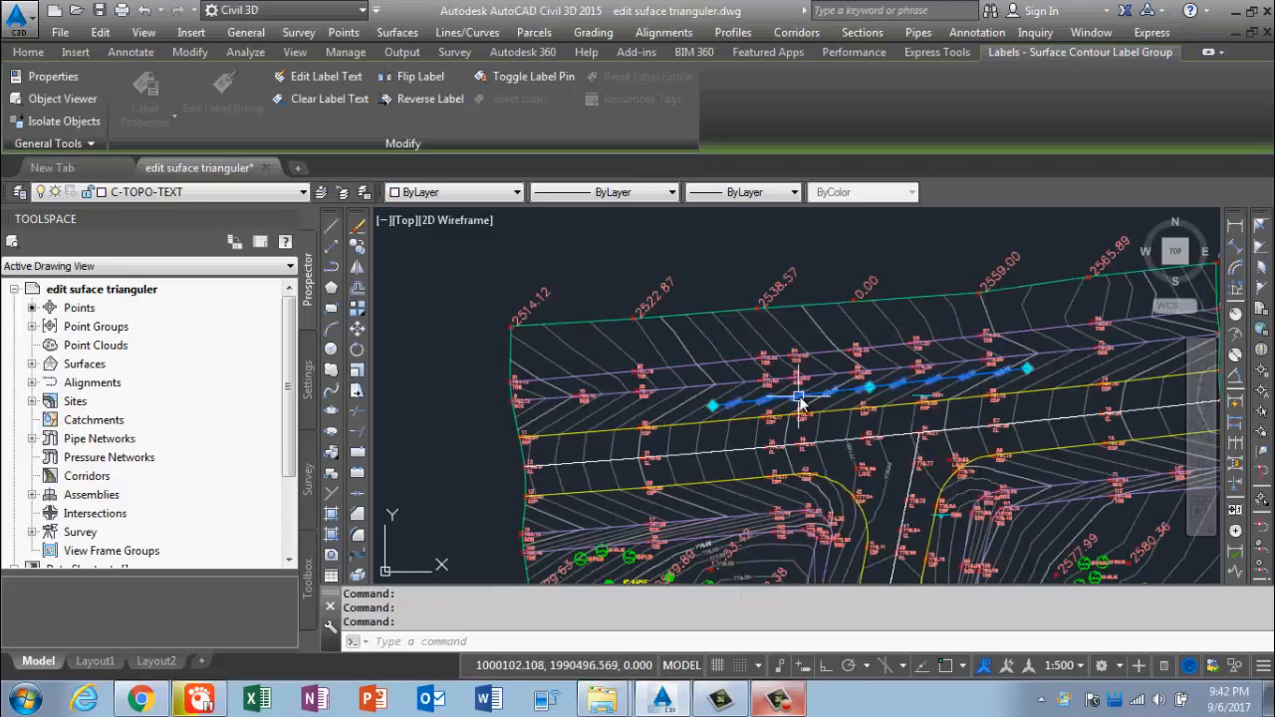
pyautogui.moveTo(809, 402); pyautogui.dragTo(799, 385, button='middle')
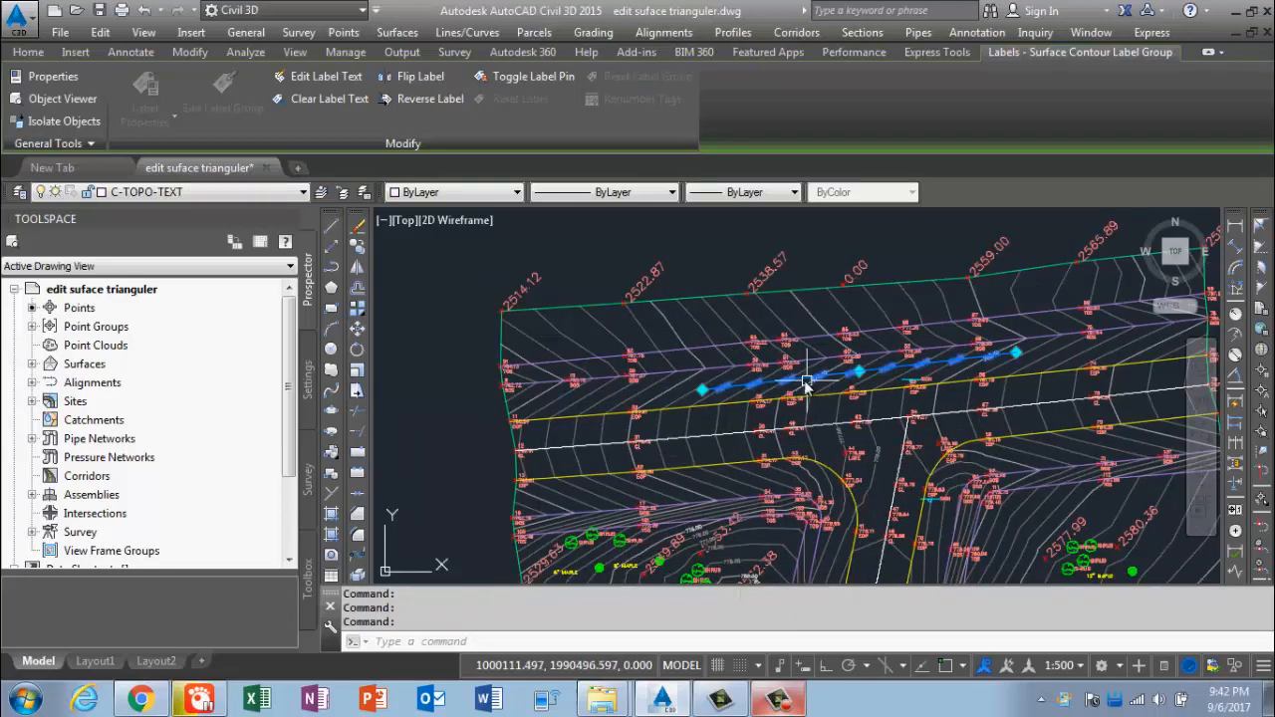
# - Select all similar surface contour label groups and switch their Display Contour Label Line to True and back to False
pyautogui.rightClick(807, 387)
pyautogui.click(874, 621)
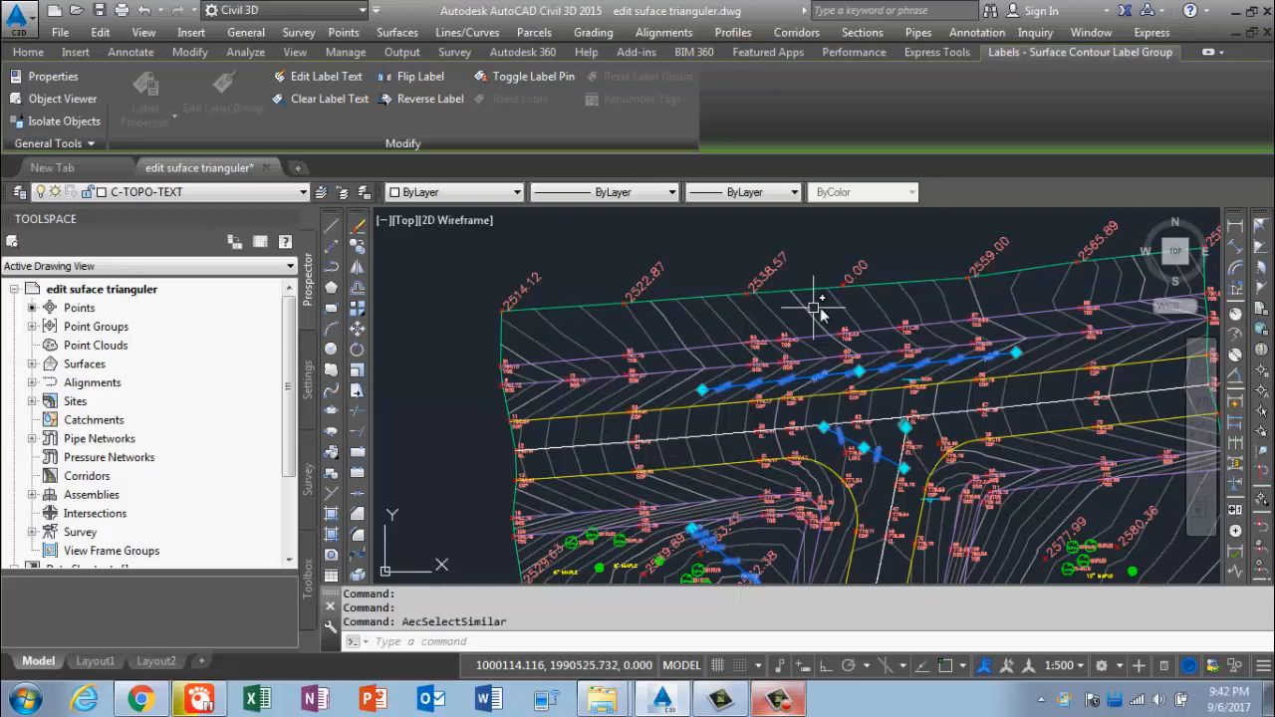
pyautogui.scroll(-3, 817, 309)
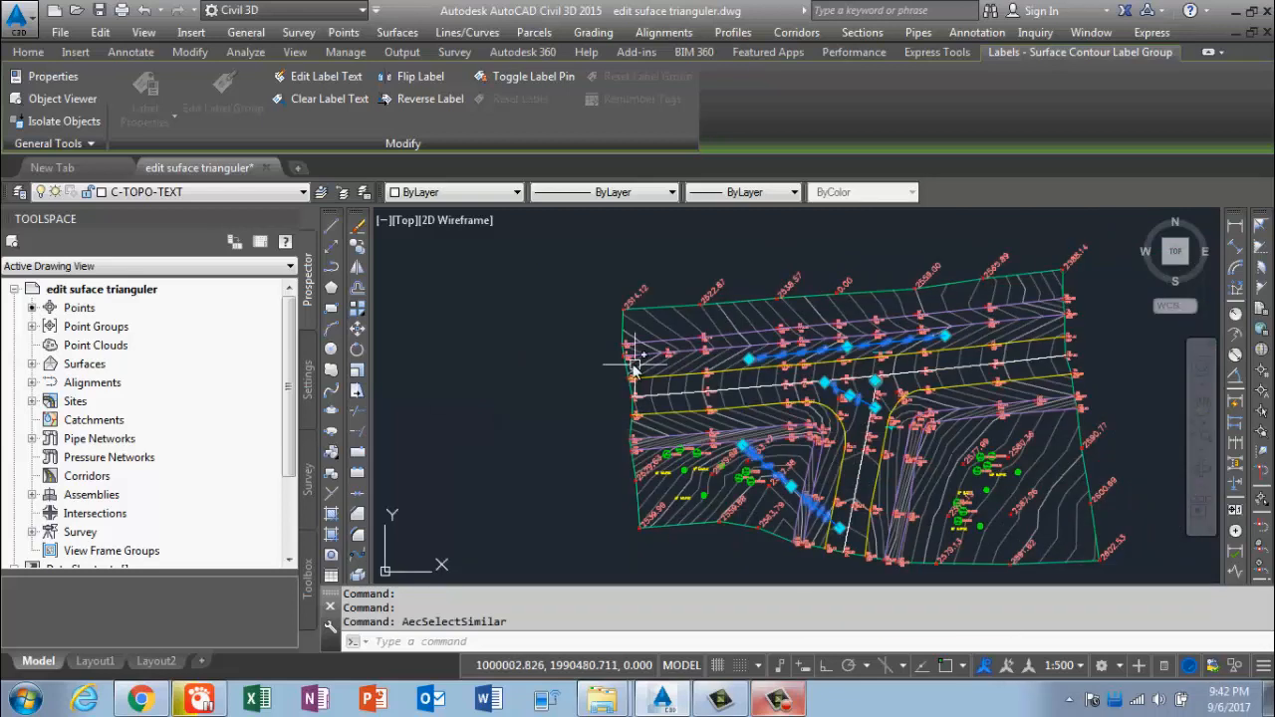
pyautogui.hotkey('ctrl', '1')
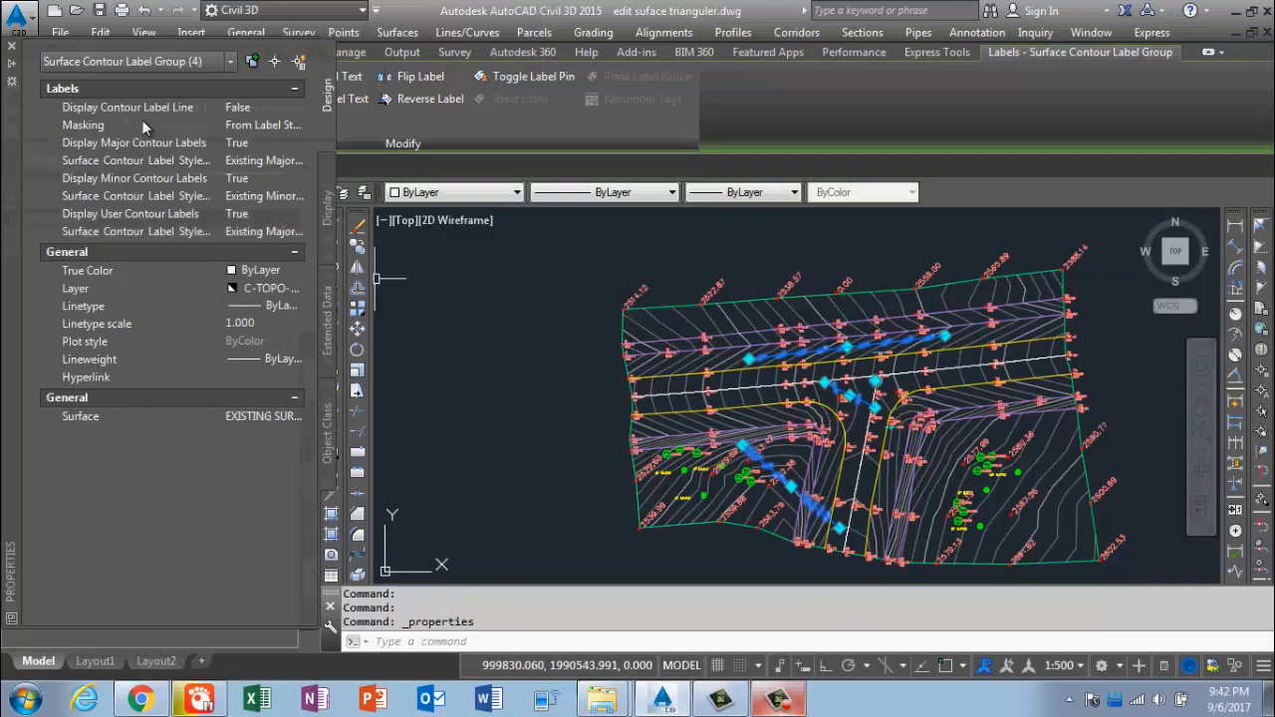
pyautogui.click(279, 110)
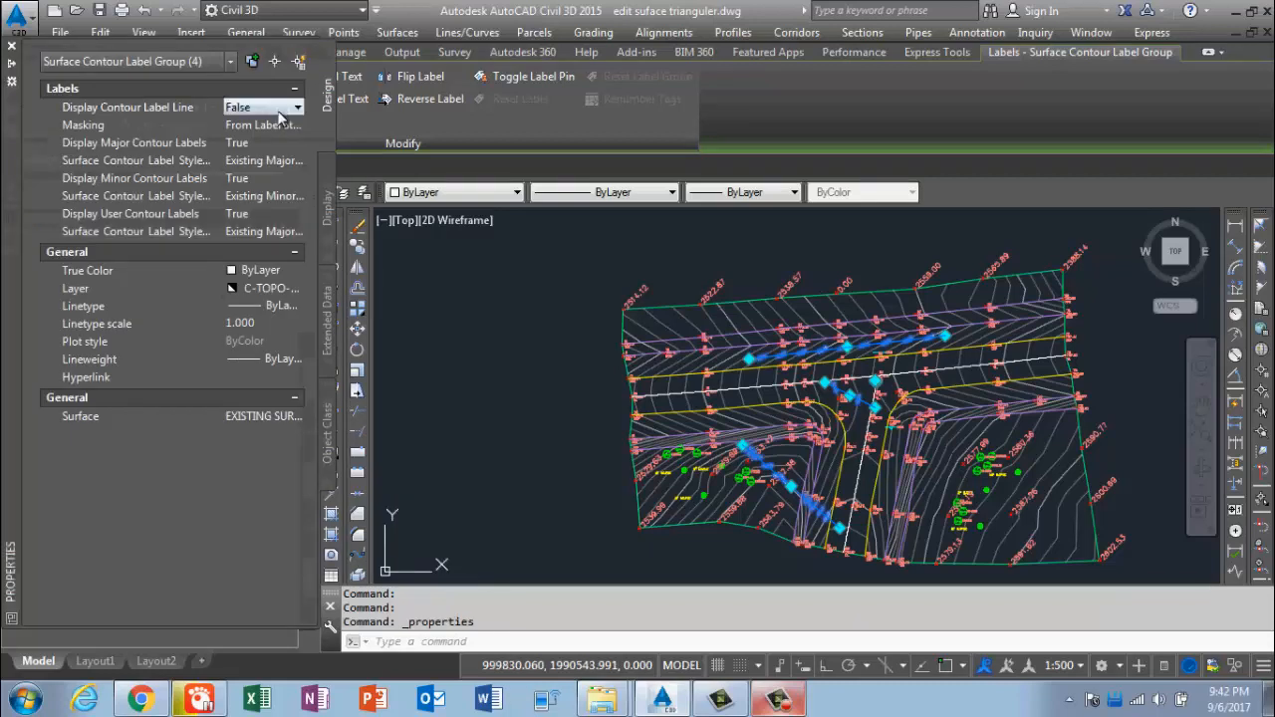
pyautogui.click(280, 112)
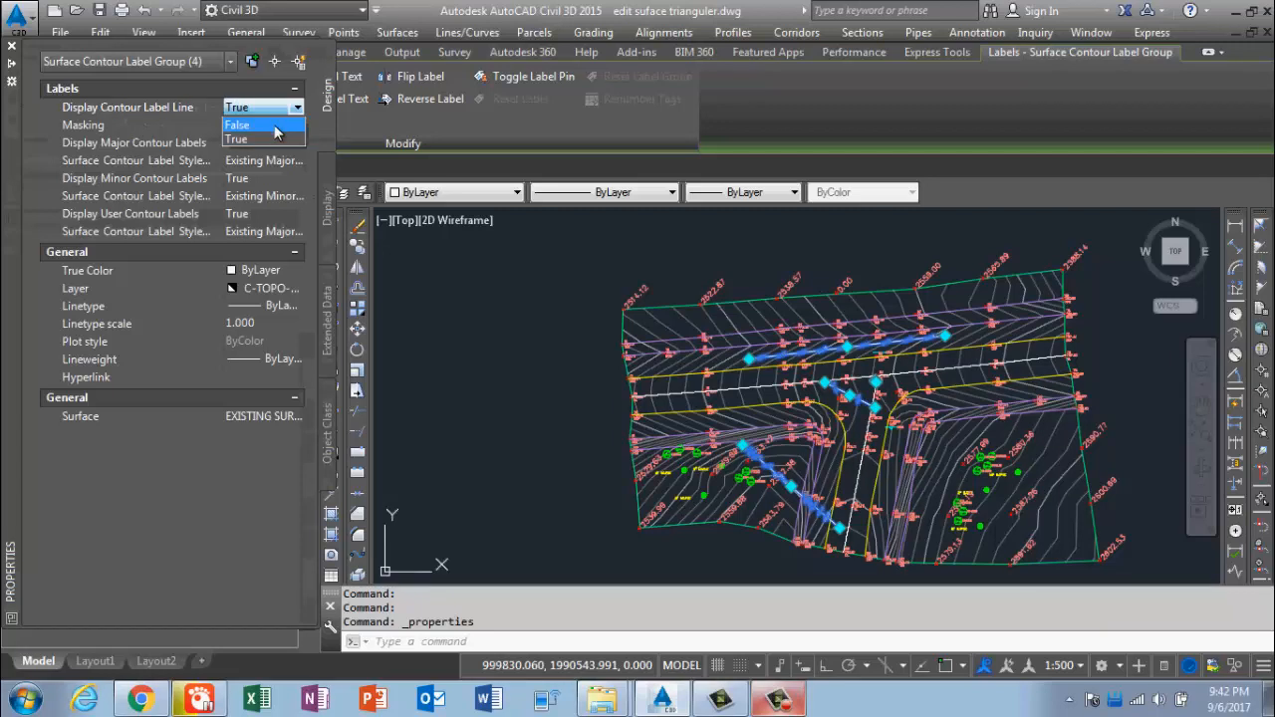
pyautogui.click(277, 129)
pyautogui.press('Escape')
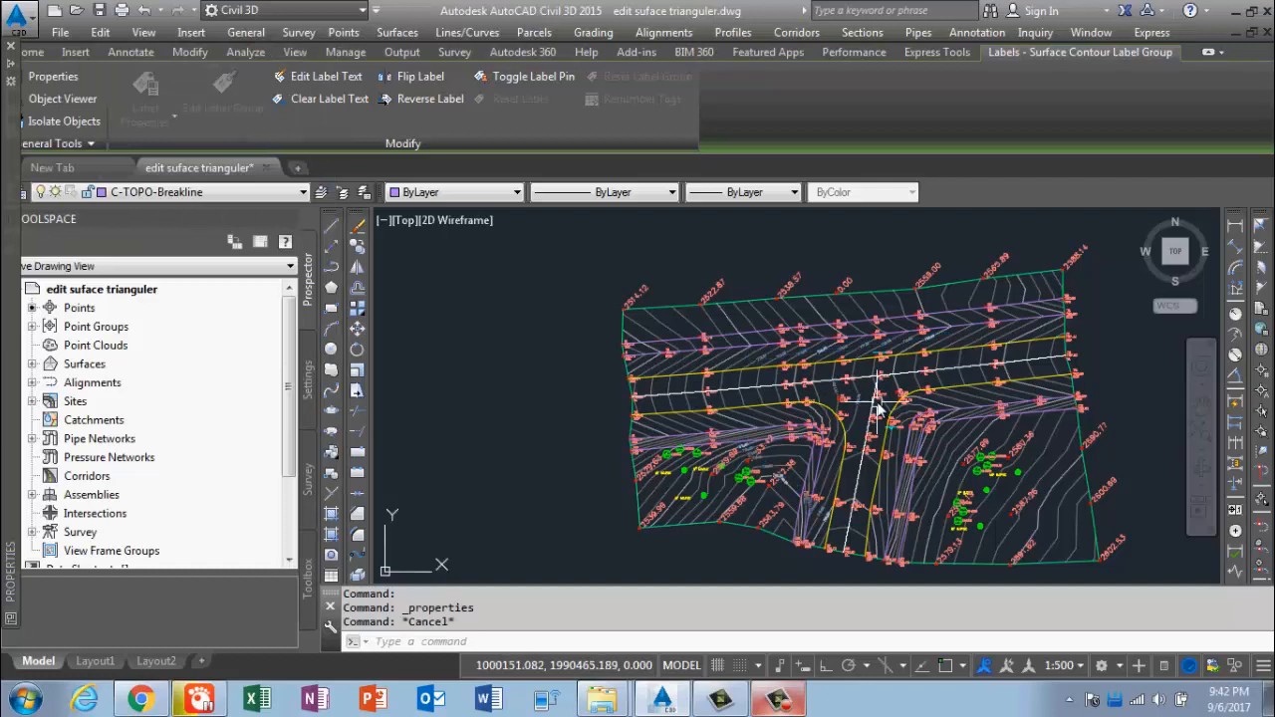
# - Examine the contour label line between the BOS and EOP lines near point 60 by selecting it, and deselect it again
pyautogui.scroll(5, 772, 367)
pyautogui.click(786, 361)
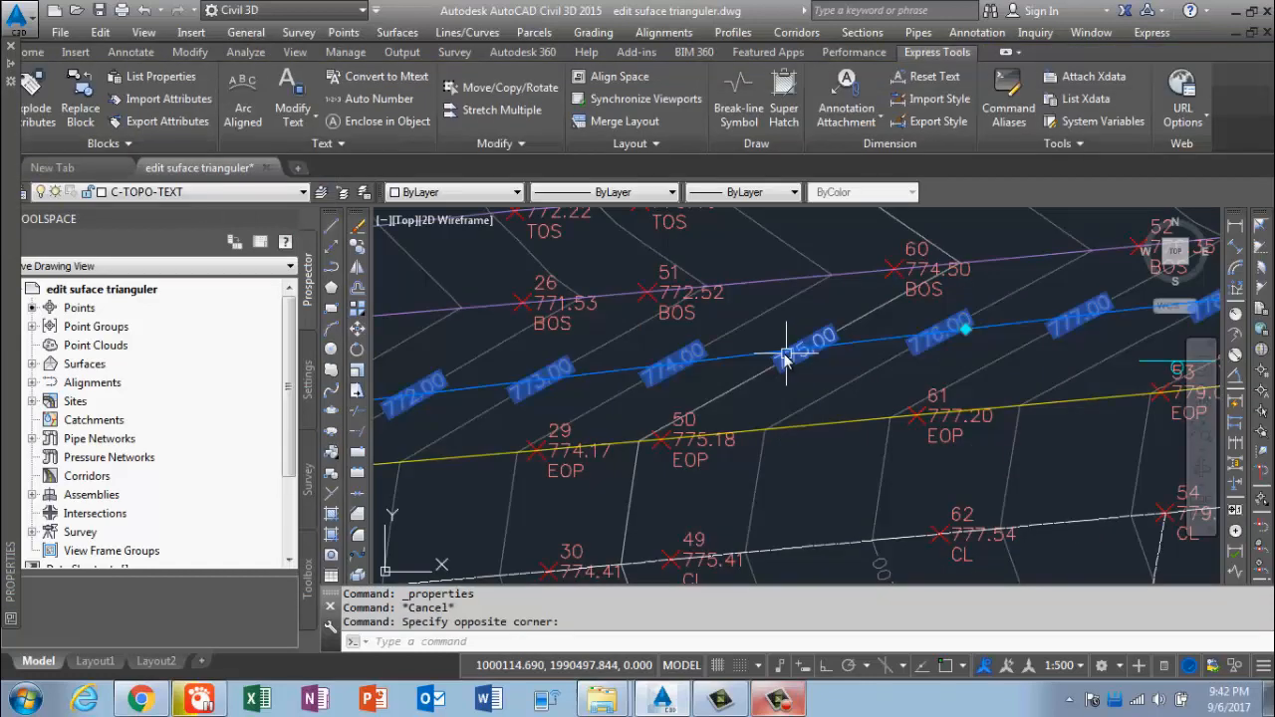
pyautogui.press('Escape')
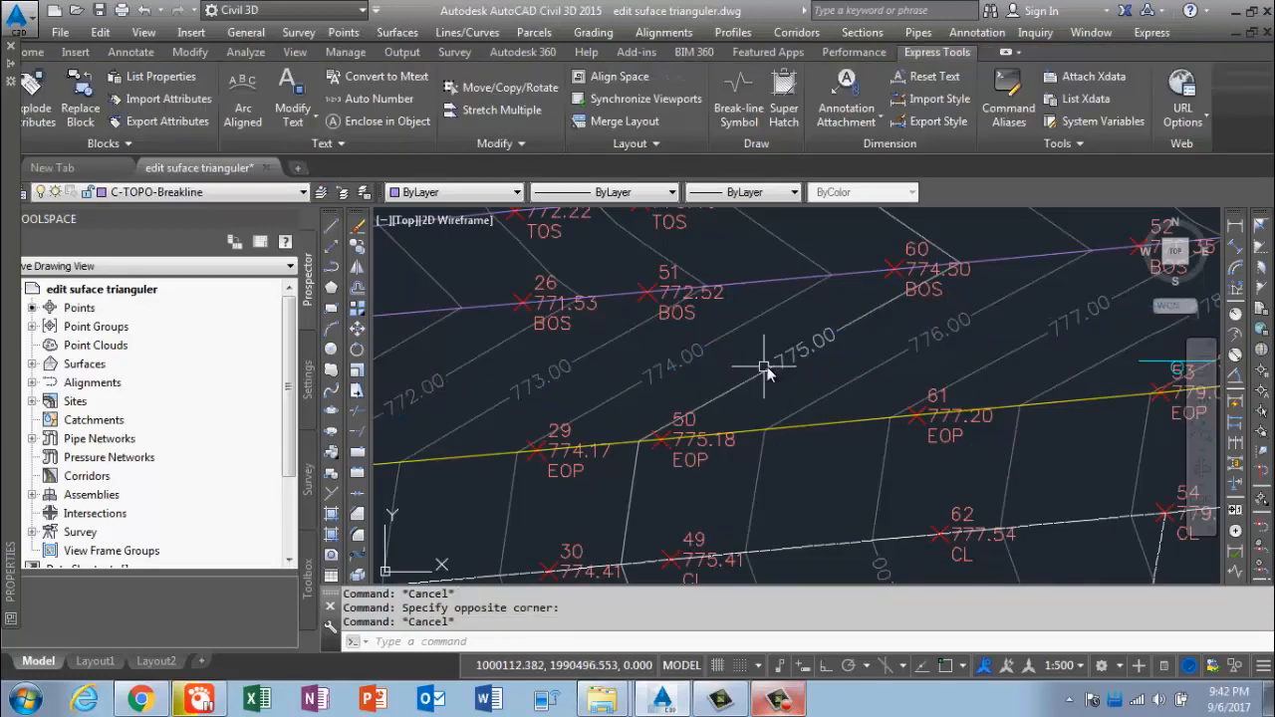
pyautogui.scroll(-5, 873, 533)
pyautogui.moveTo(872, 533); pyautogui.dragTo(828, 464, button='middle')
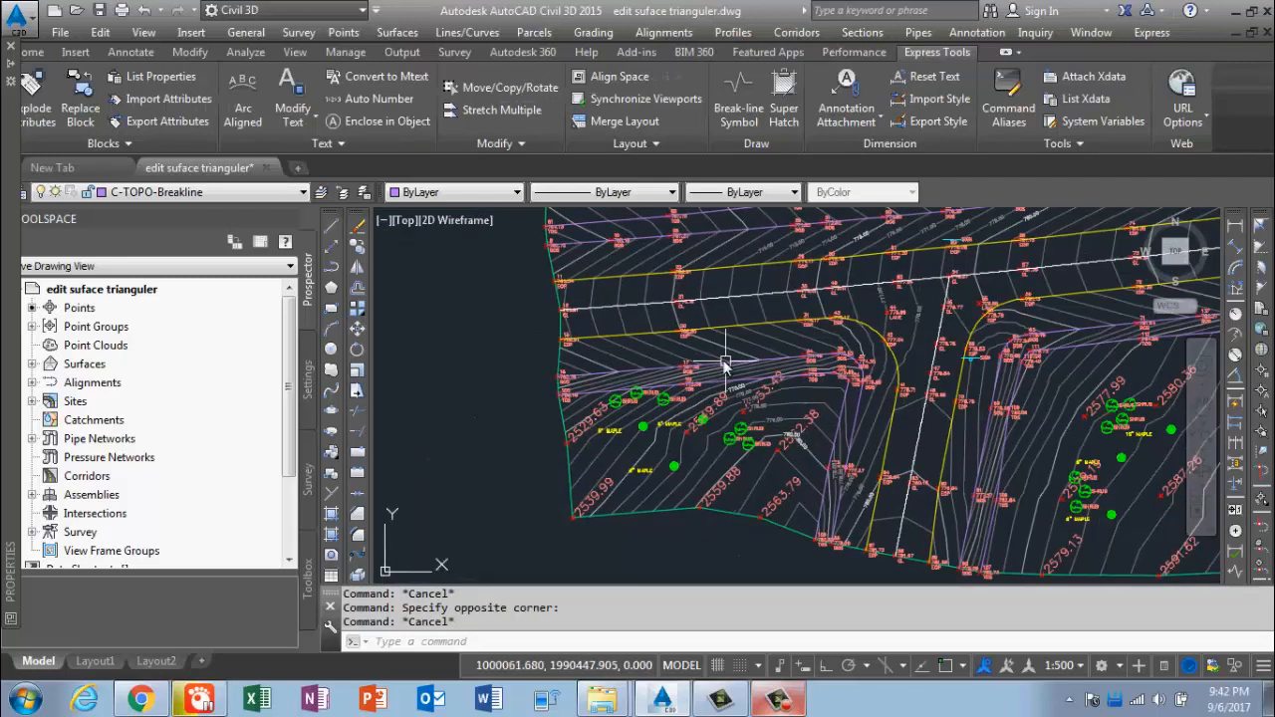
# - Open the feature settings for Surface, widen the Property column, and expand Contour Labeling Defaults
pyautogui.moveTo(723, 341)
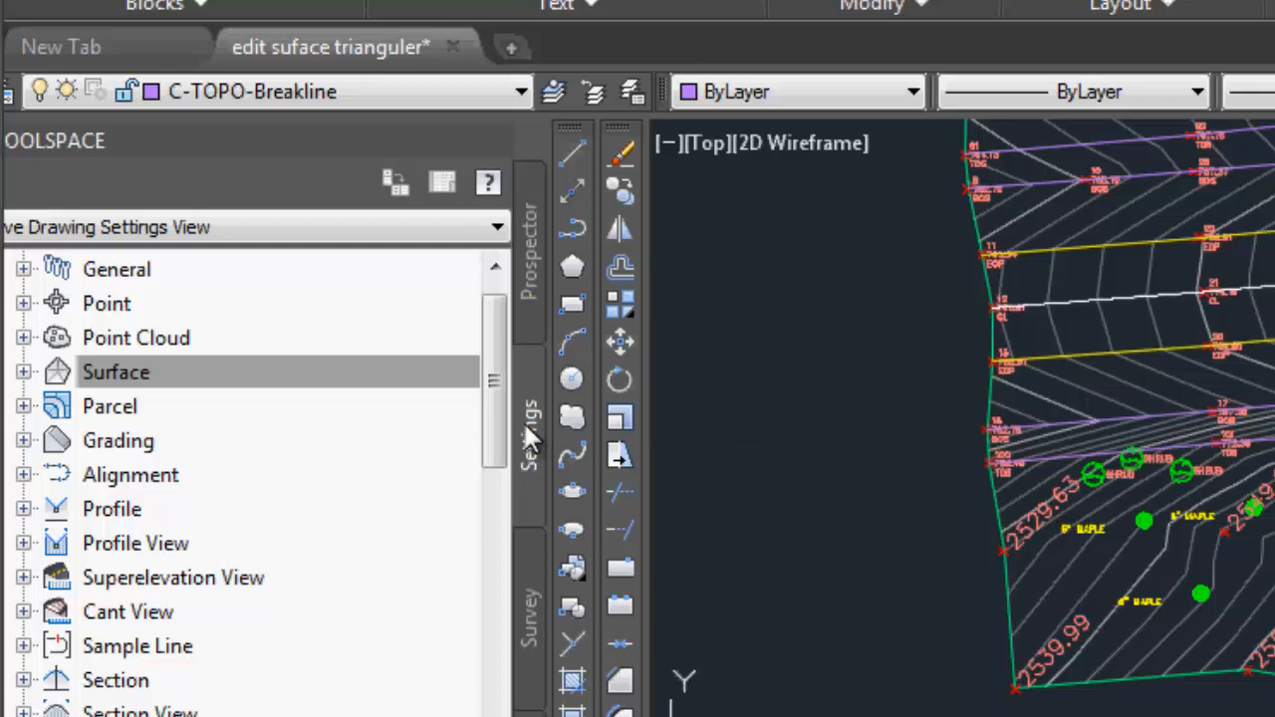
pyautogui.click(120, 376)
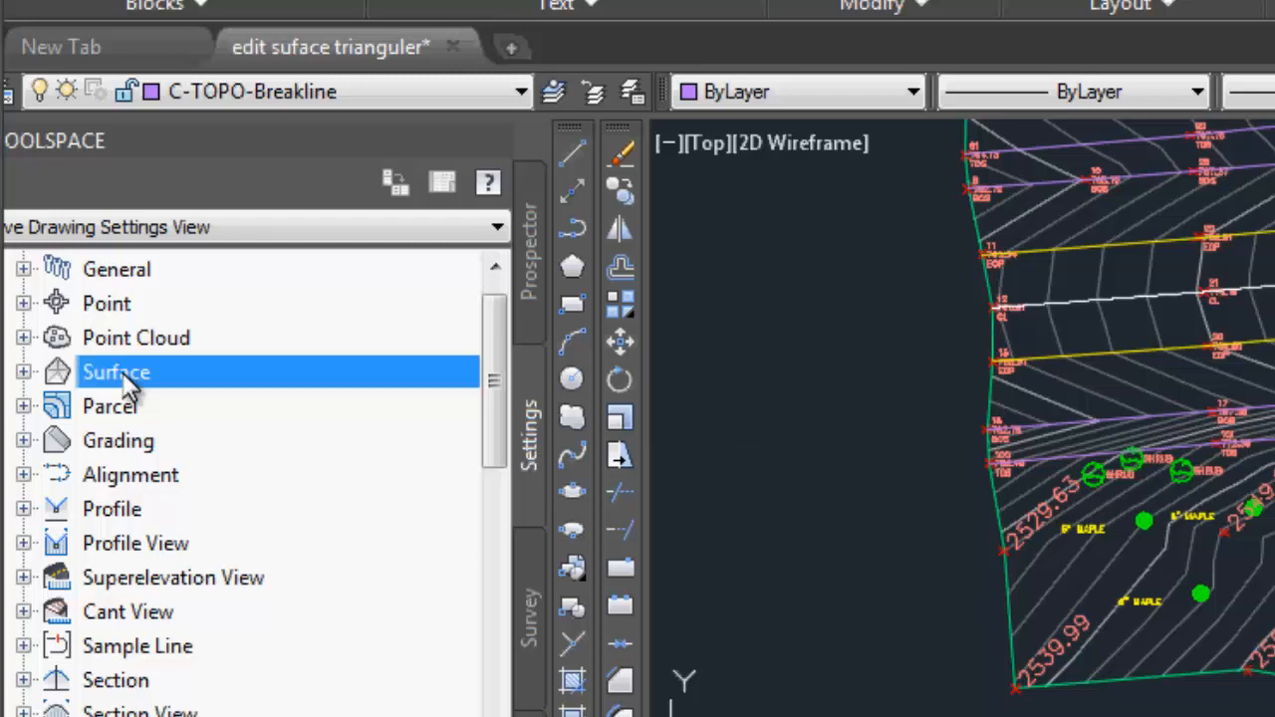
pyautogui.rightClick(189, 393)
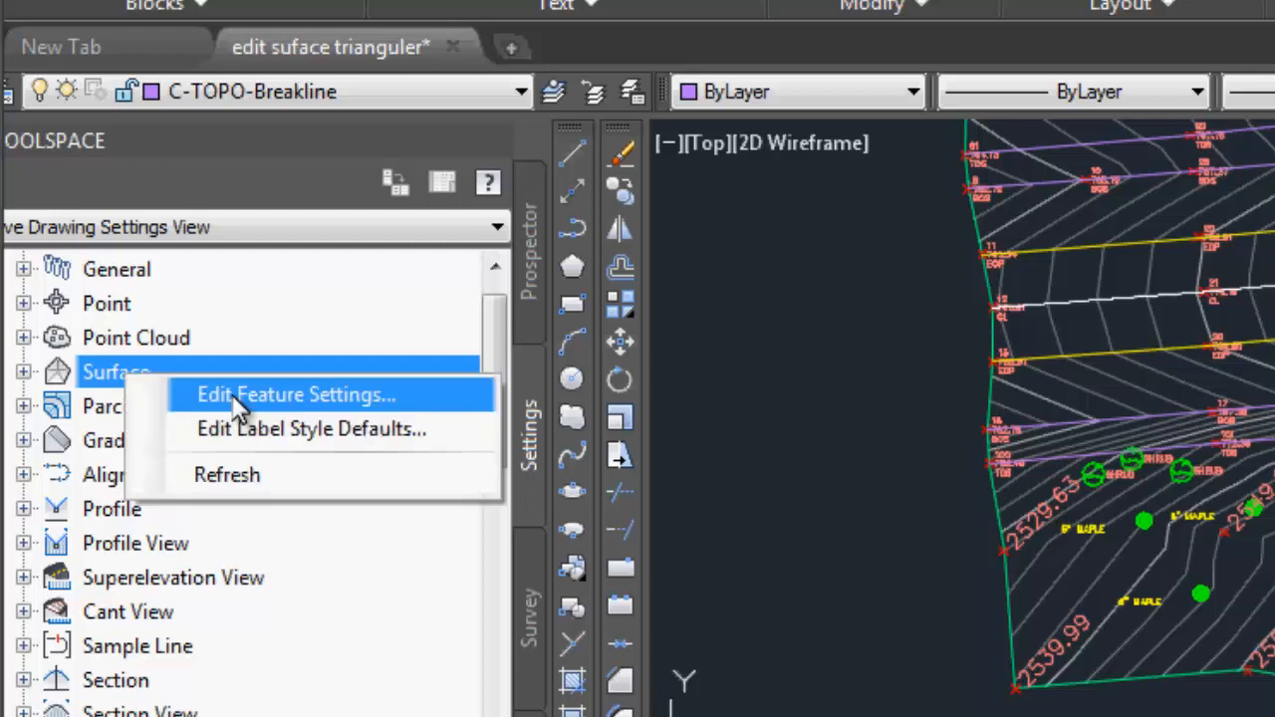
pyautogui.click(233, 394)
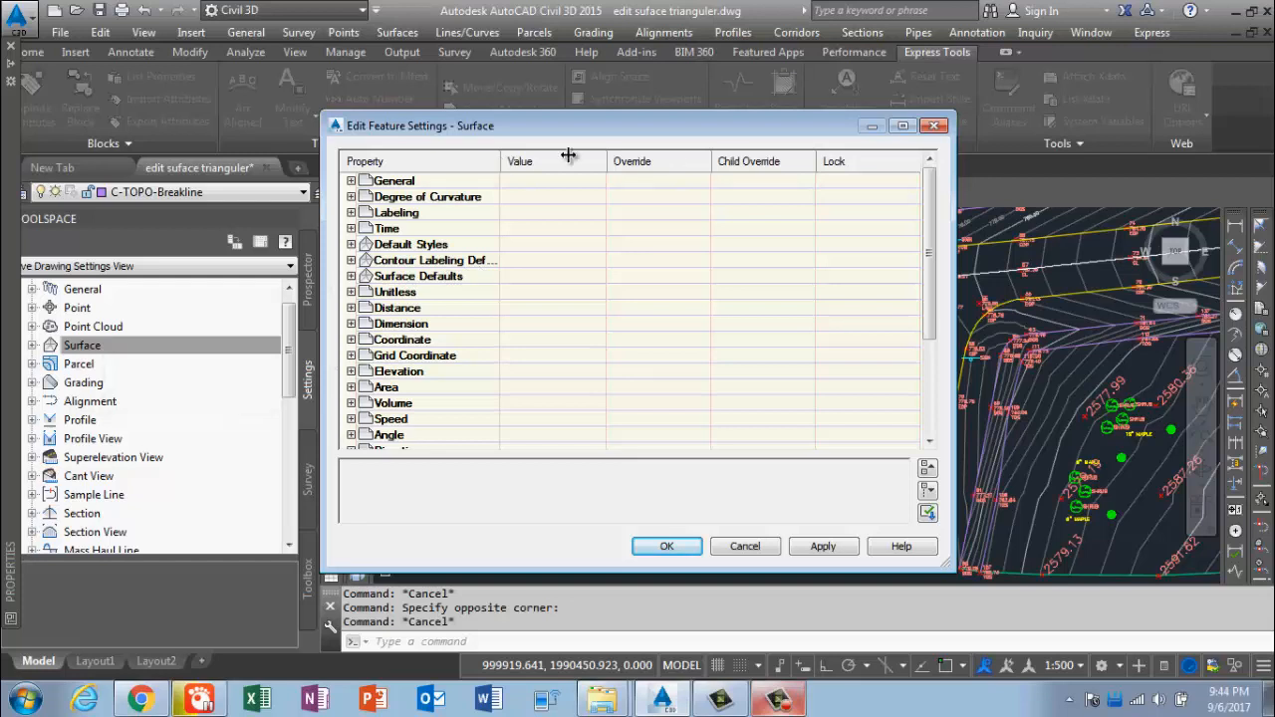
pyautogui.moveTo(500, 160); pyautogui.dragTo(542, 157)
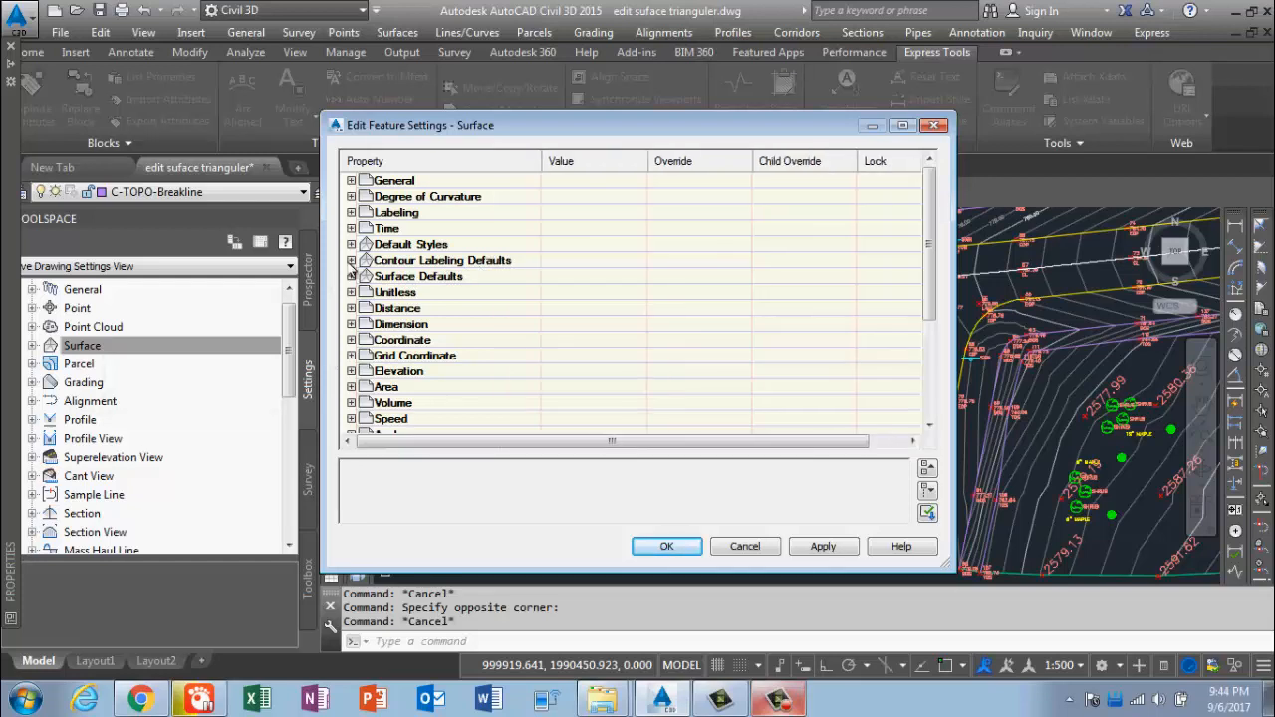
pyautogui.click(351, 261)
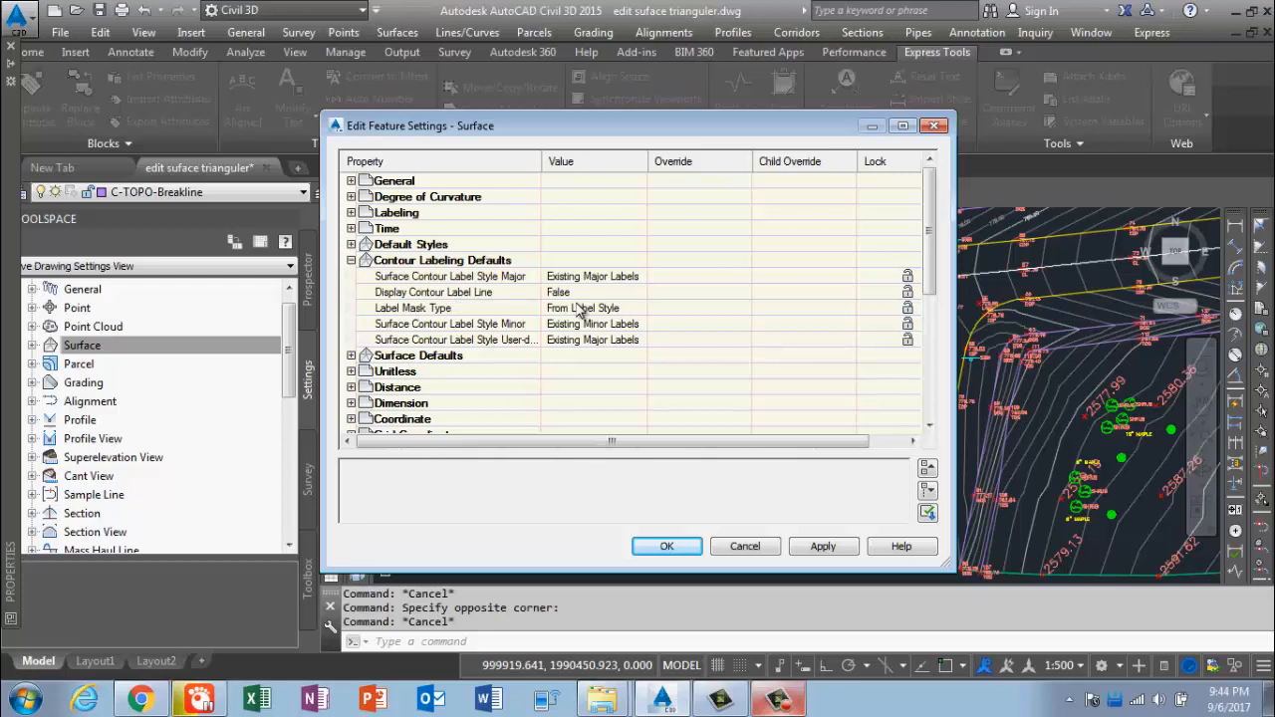
# - Set the default Display Contour Label Line for surfaces to True and back to False
pyautogui.click(626, 293)
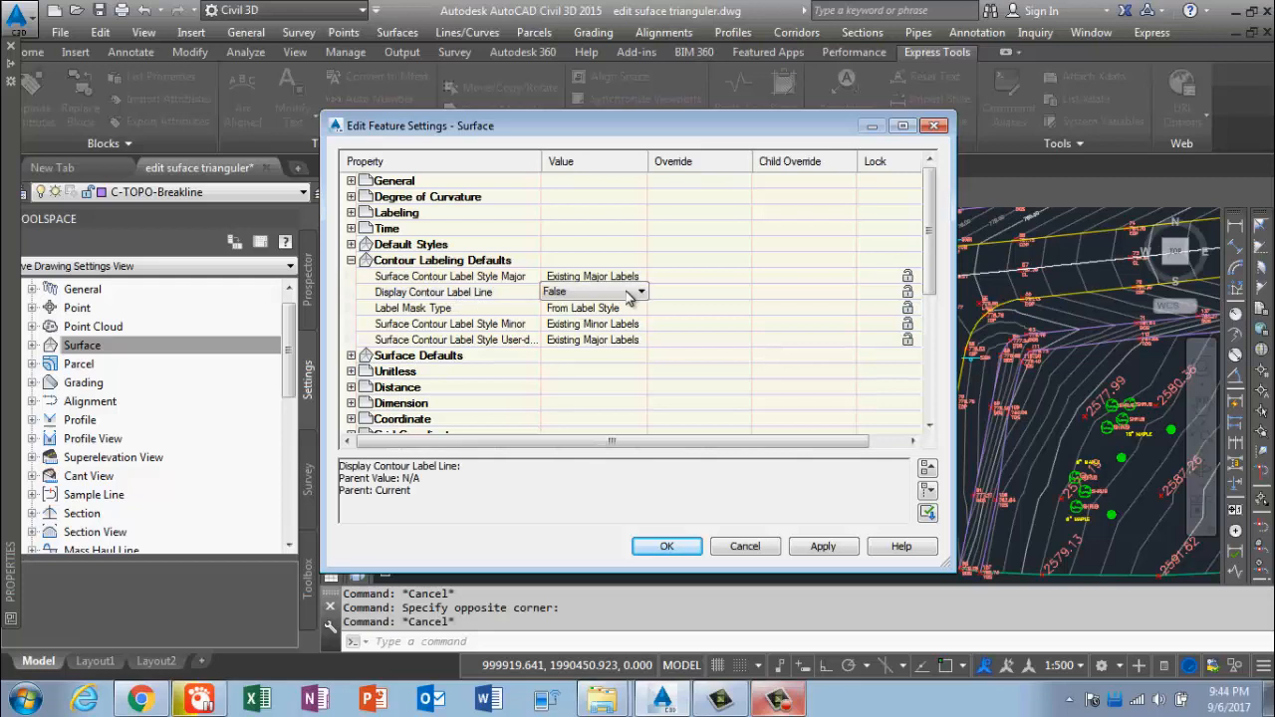
pyautogui.click(629, 294)
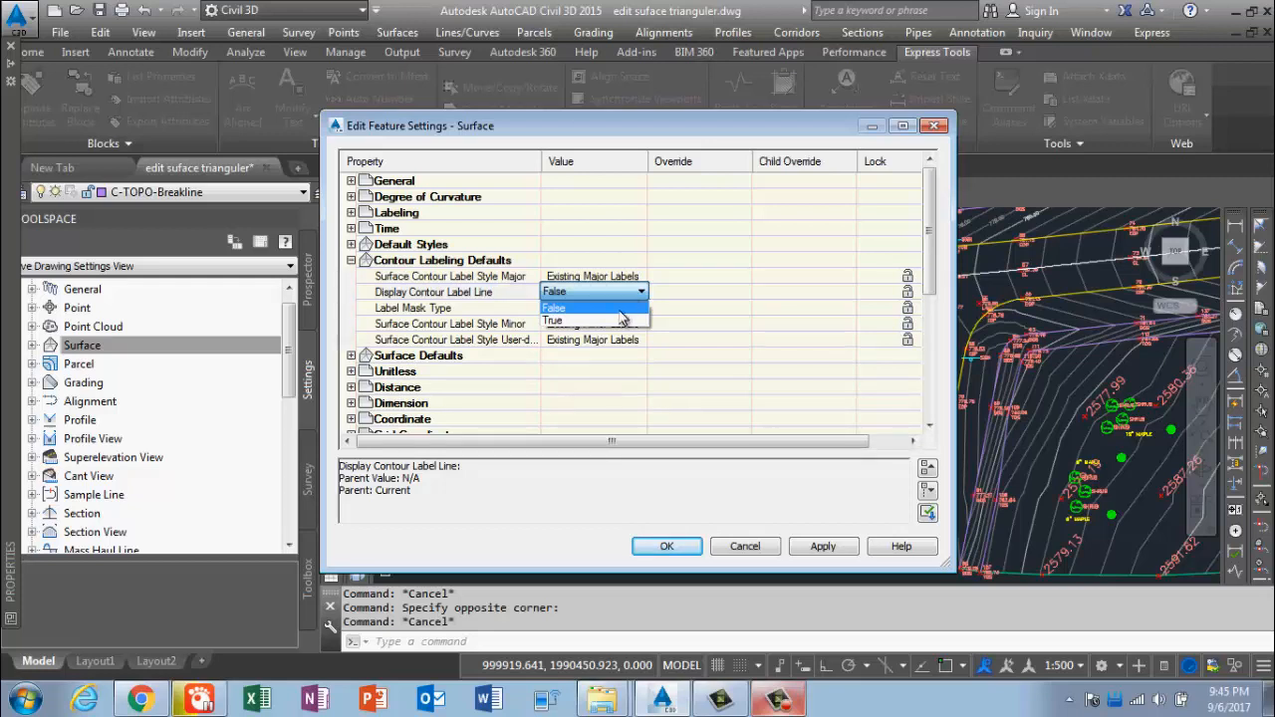
pyautogui.click(616, 320)
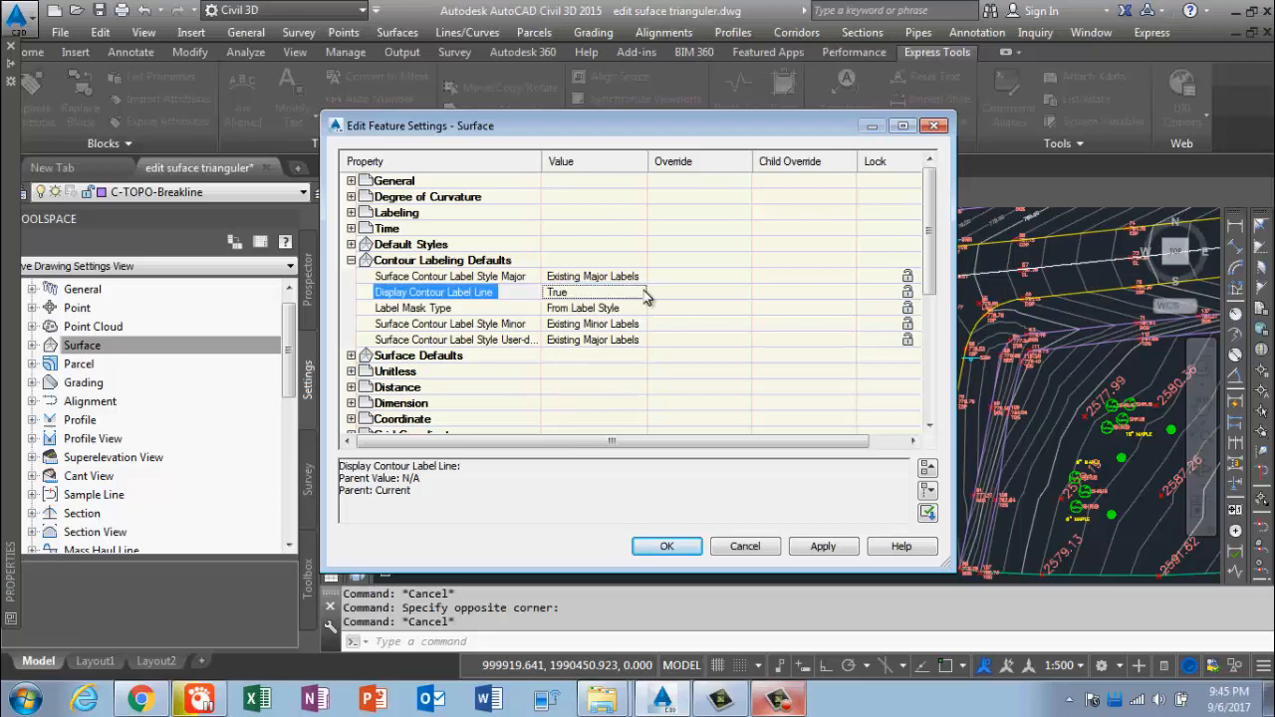
pyautogui.click(644, 294)
pyautogui.click(625, 307)
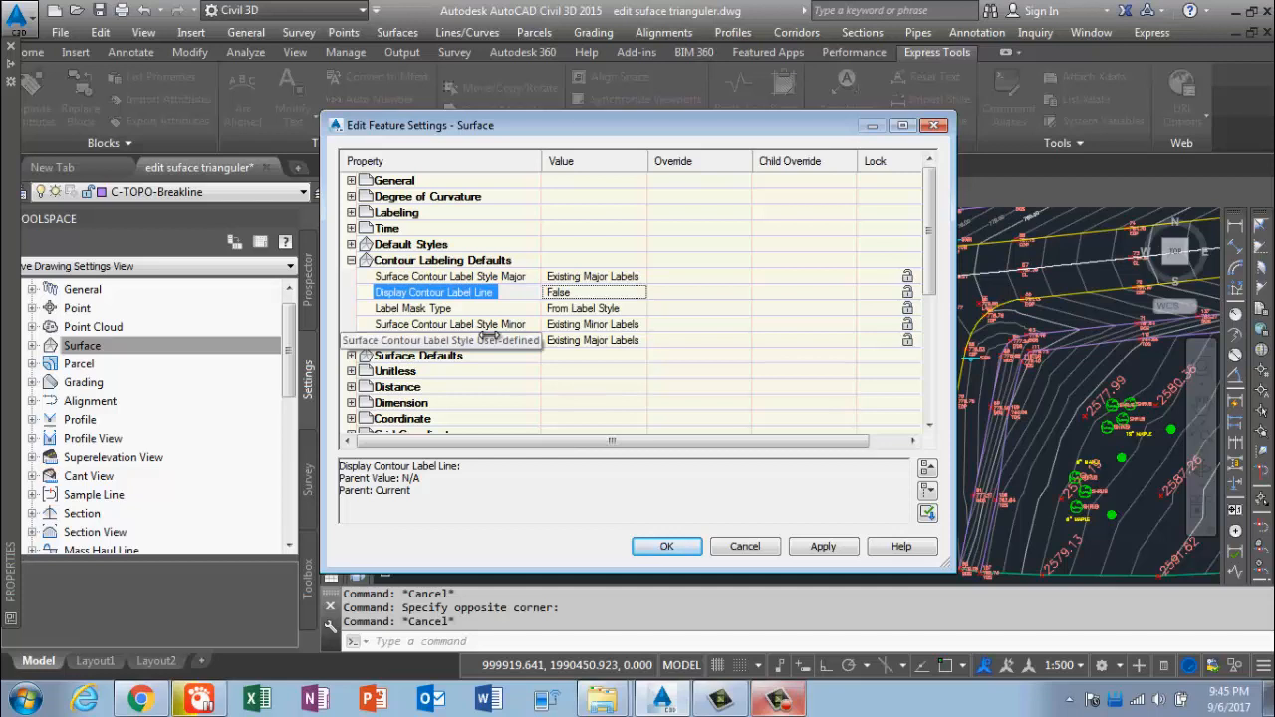
# - Review the available styles for Surface Contour Label Style Minor without choosing another, and accept the surface feature settings
pyautogui.click(641, 325)
pyautogui.click(641, 323)
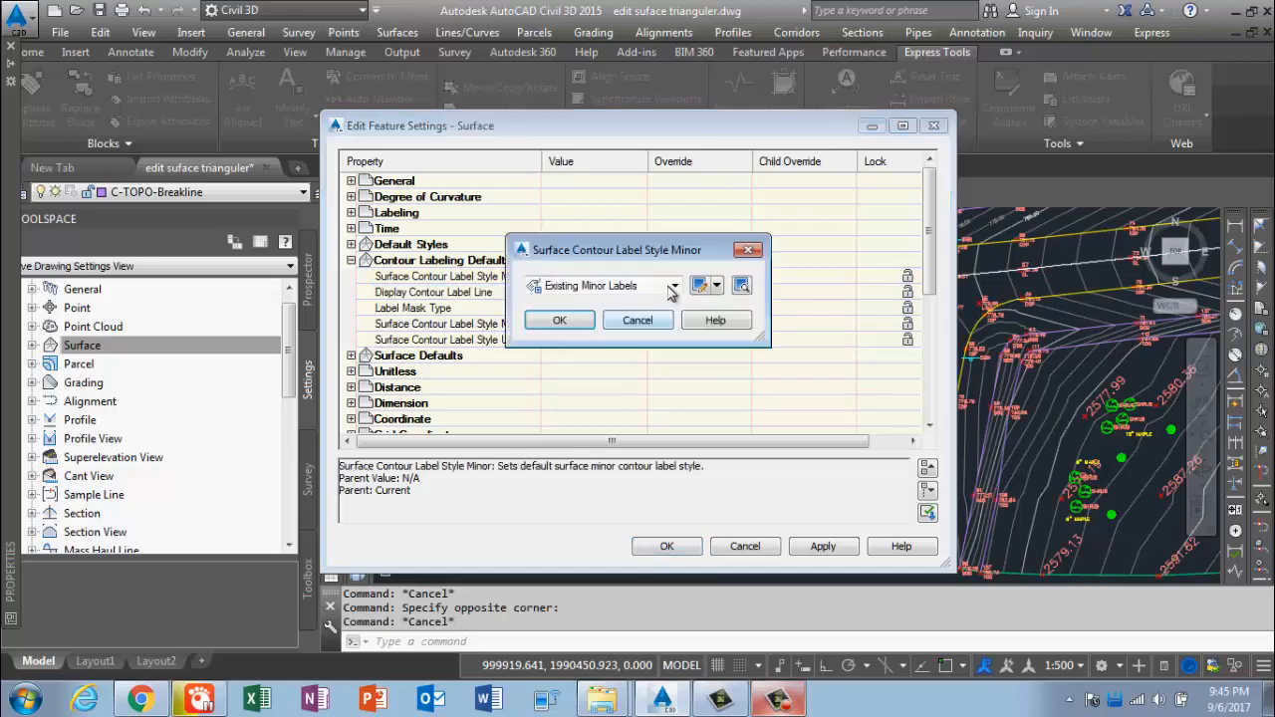
pyautogui.click(674, 287)
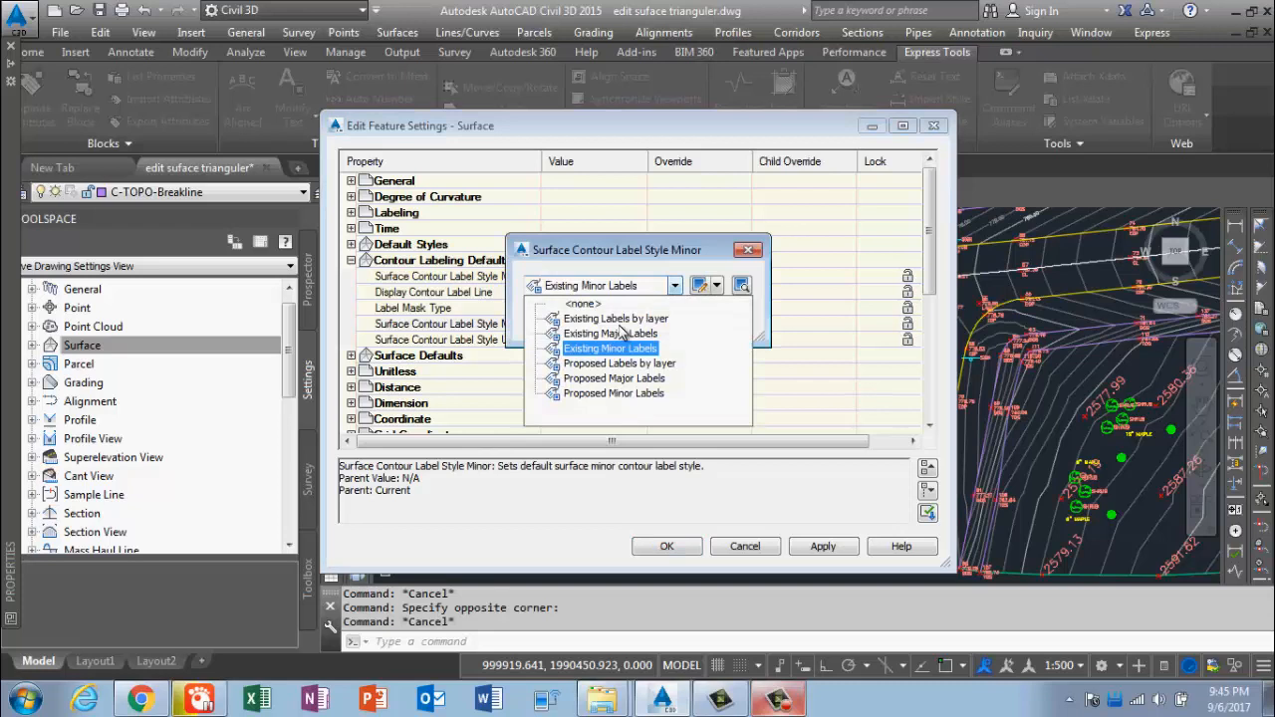
pyautogui.press('Escape')
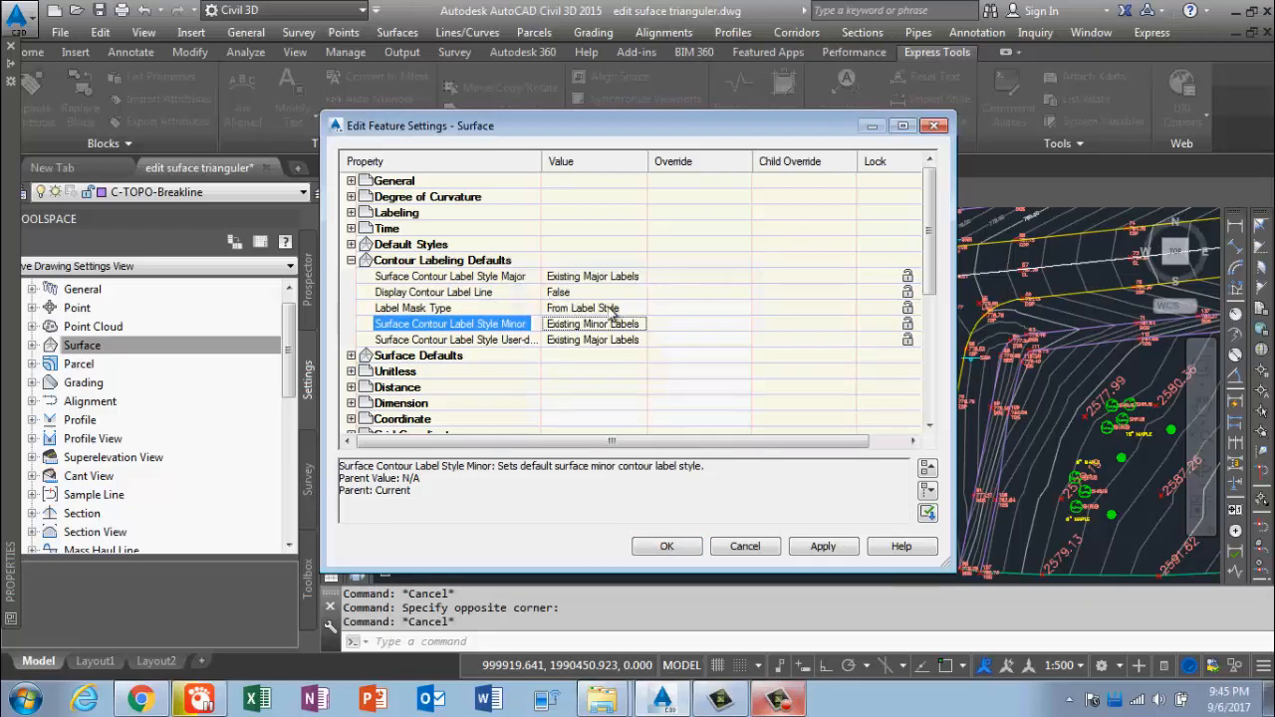
pyautogui.click(677, 547)
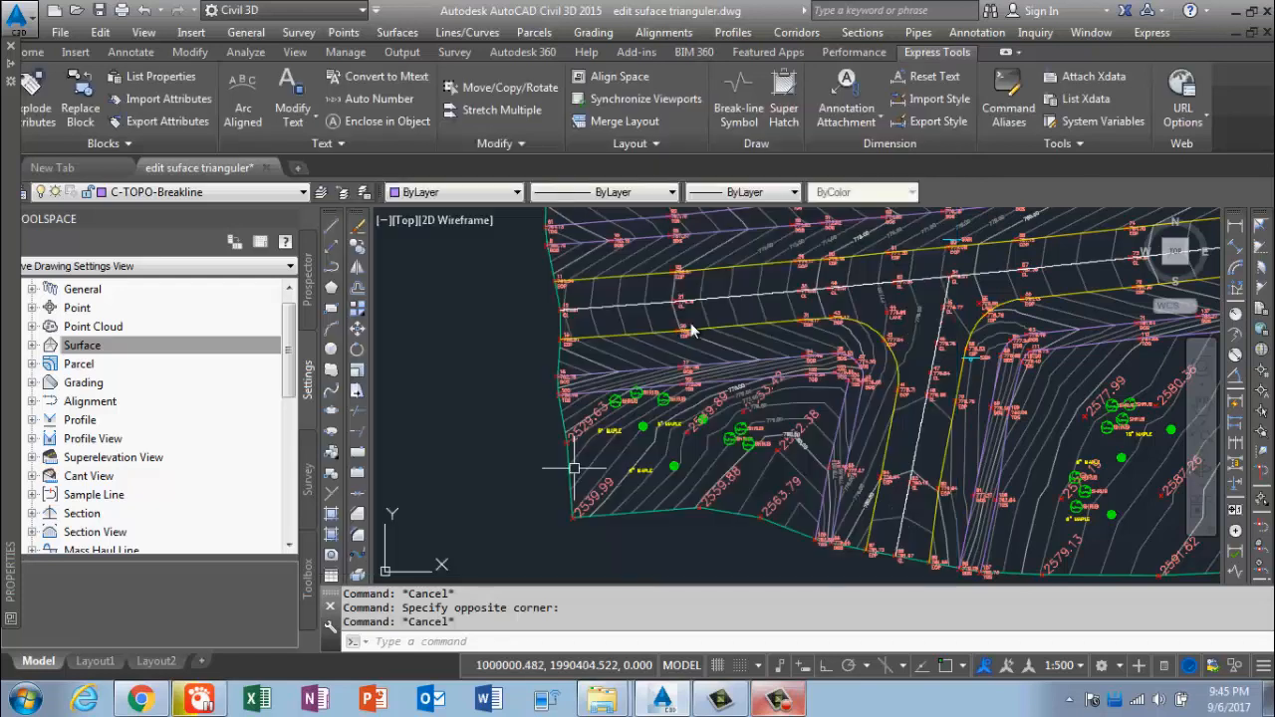
# - Label the contours between the upper EOP line and the CL line with Contour - Multiple, from near point 21 to near point 30
pyautogui.scroll(4, 695, 339)
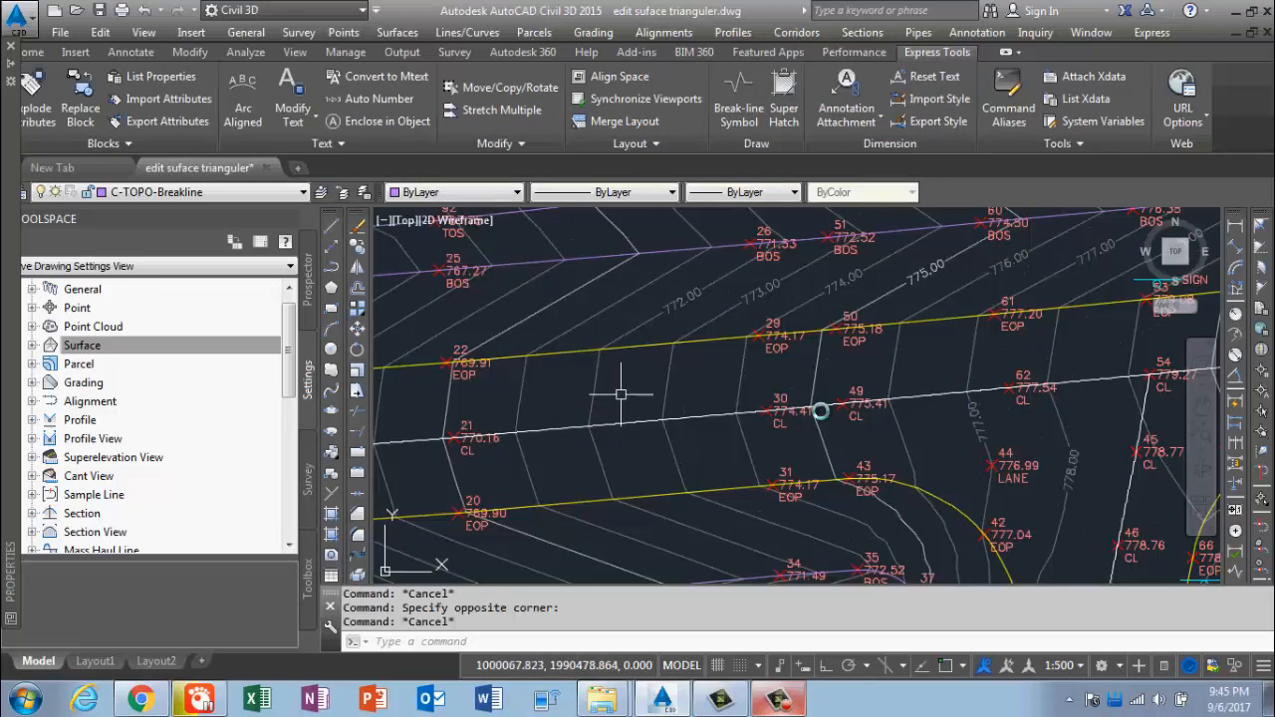
pyautogui.click(621, 395)
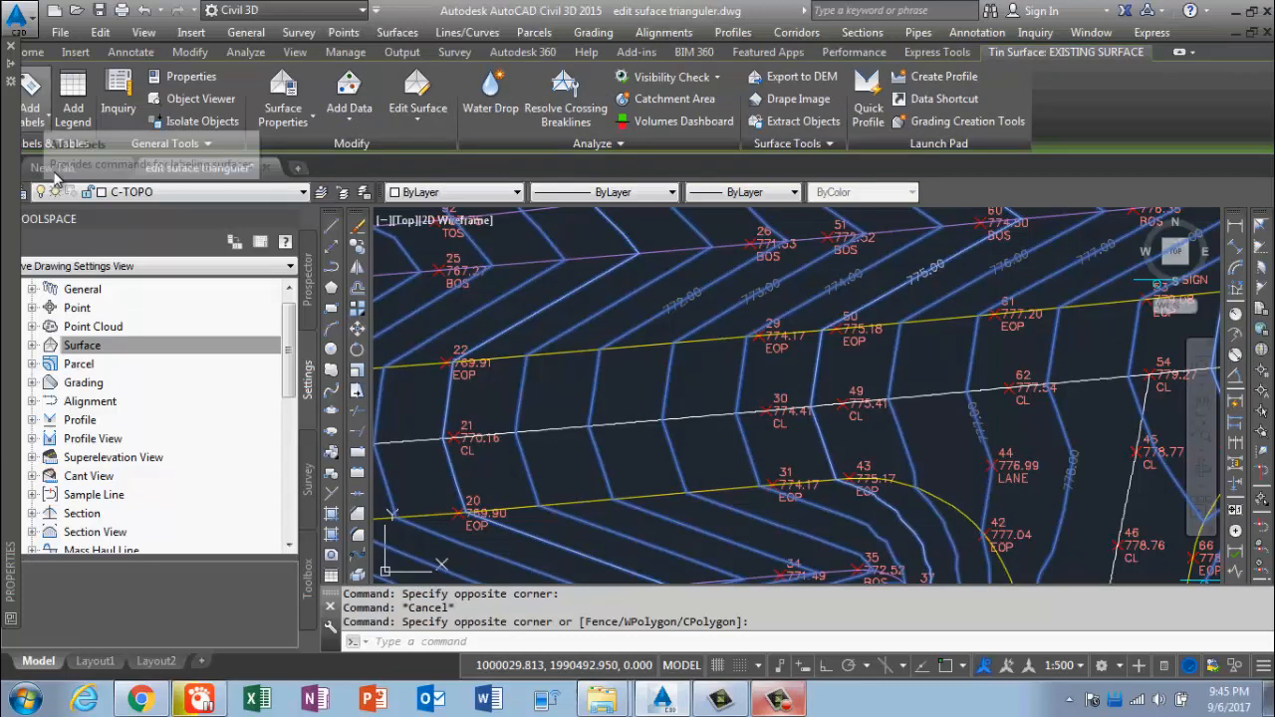
pyautogui.click(31, 112)
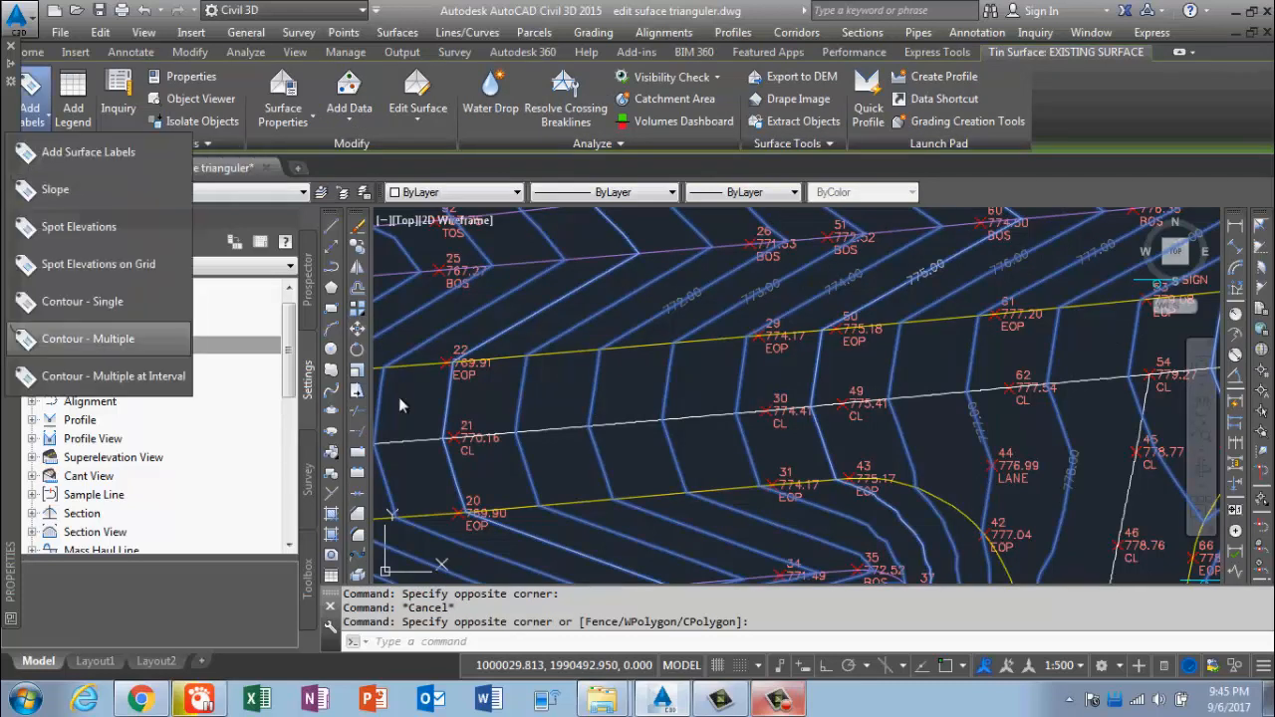
pyautogui.click(424, 412)
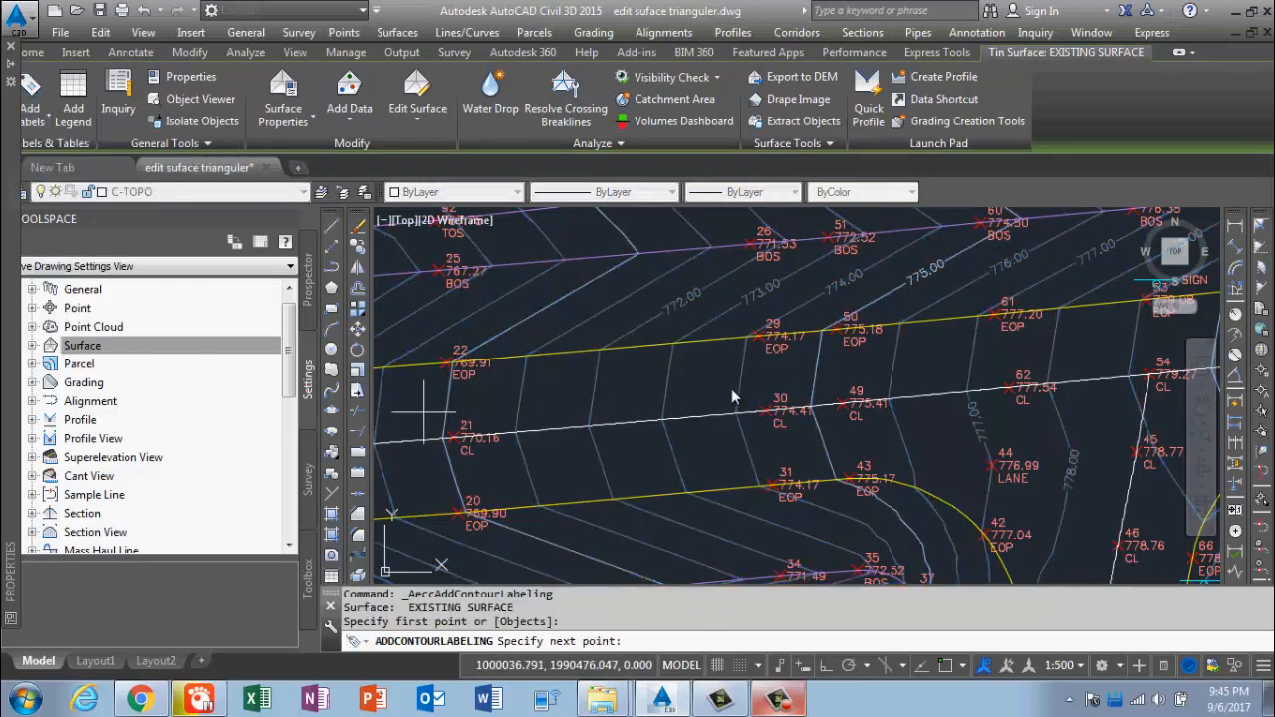
pyautogui.click(767, 381)
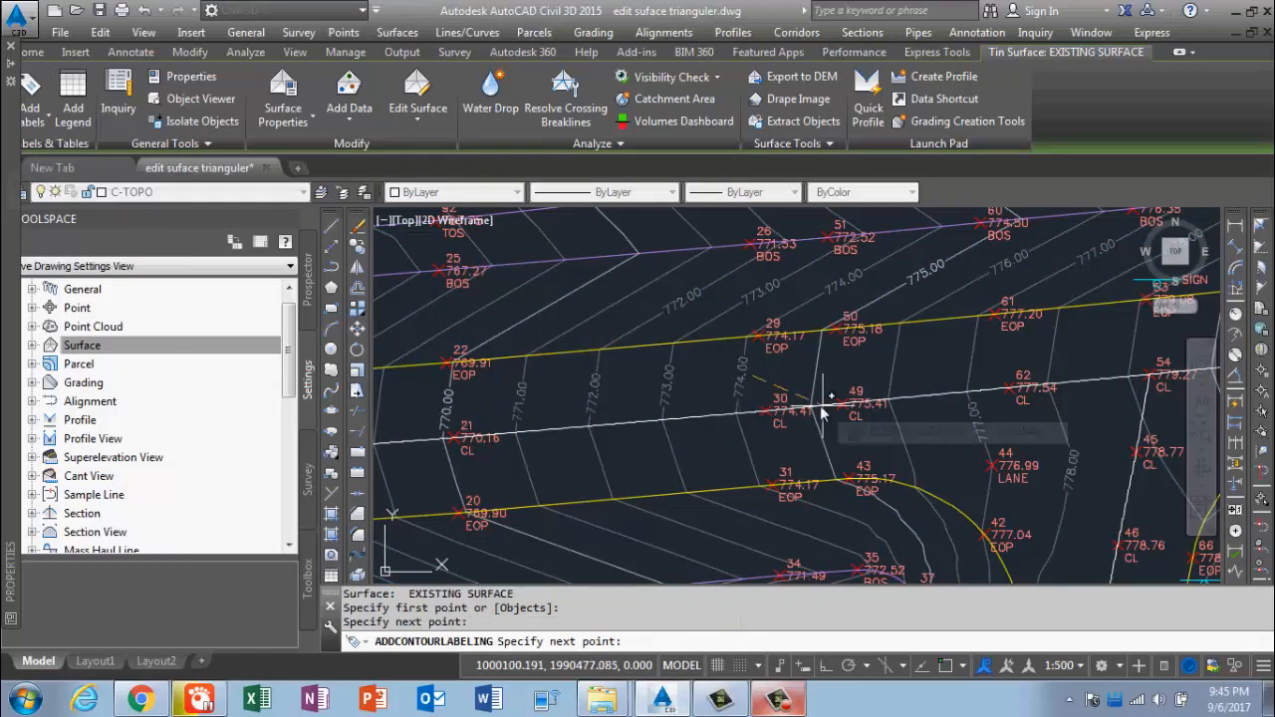
pyautogui.press('Escape')
pyautogui.press('Escape')
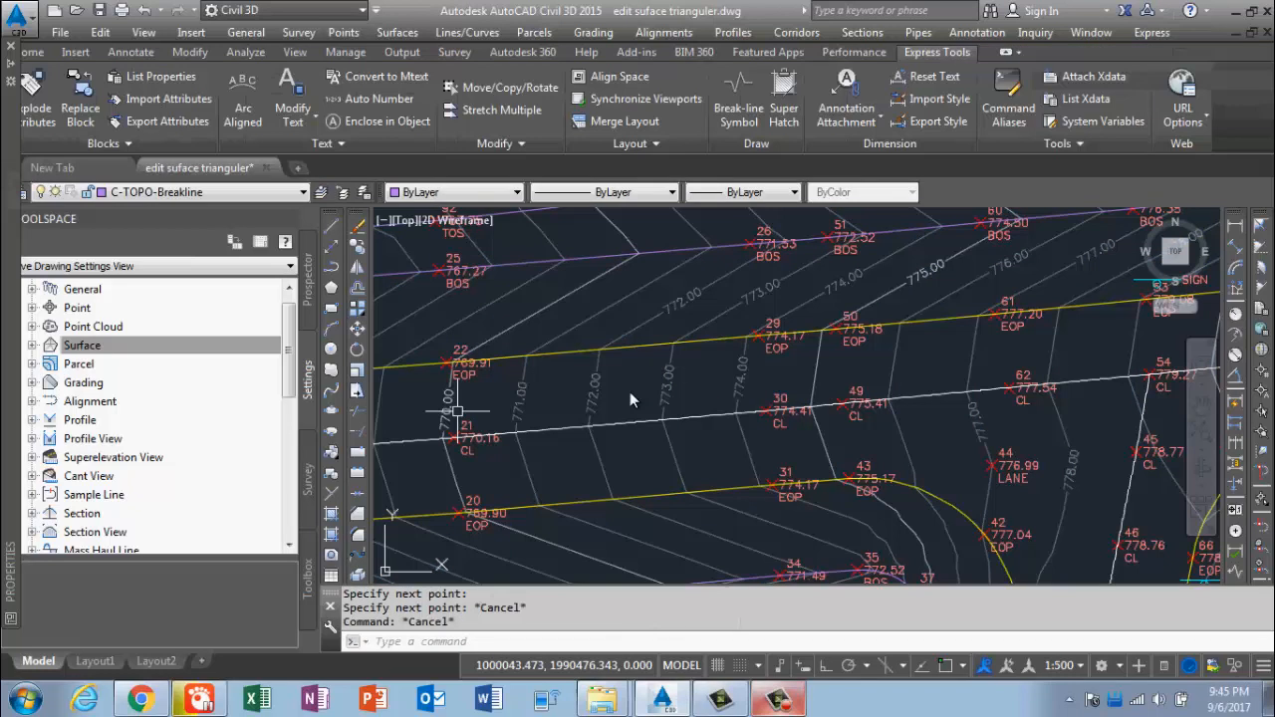
# - Examine the new contour label line between the EOP and CL lines by selecting it, and deselect it again
pyautogui.click(604, 393)
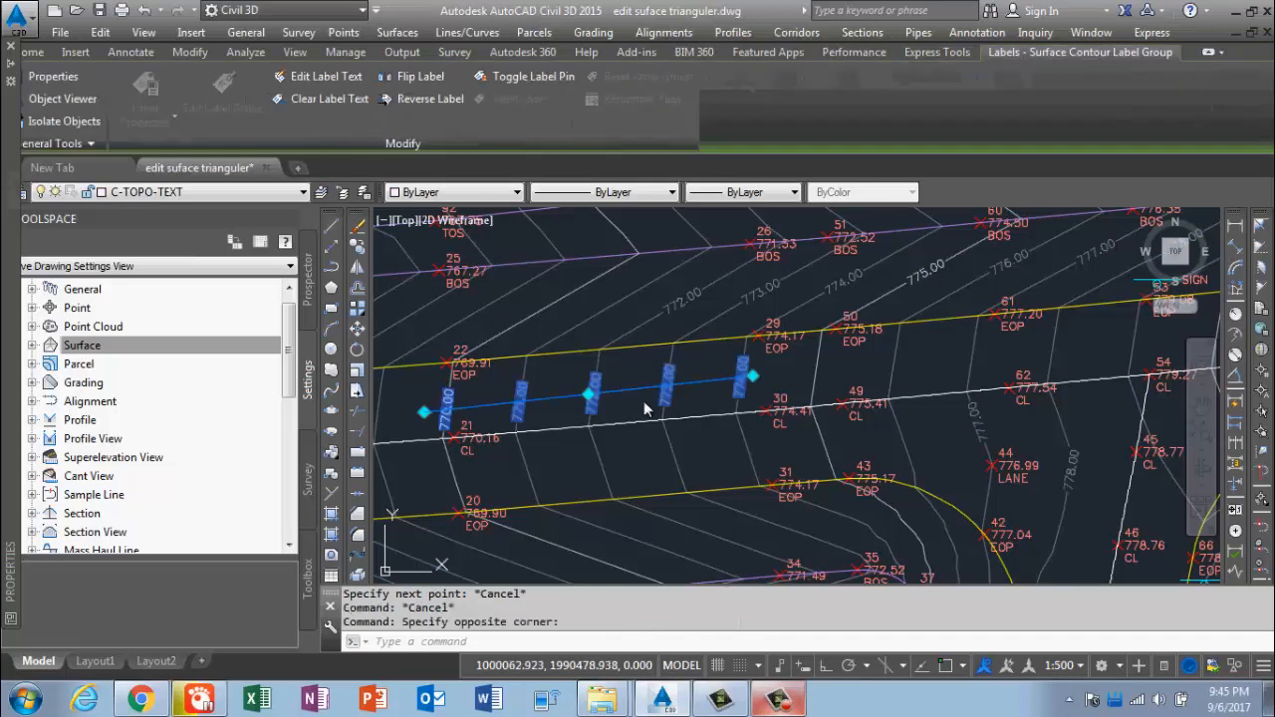
pyautogui.press('Escape')
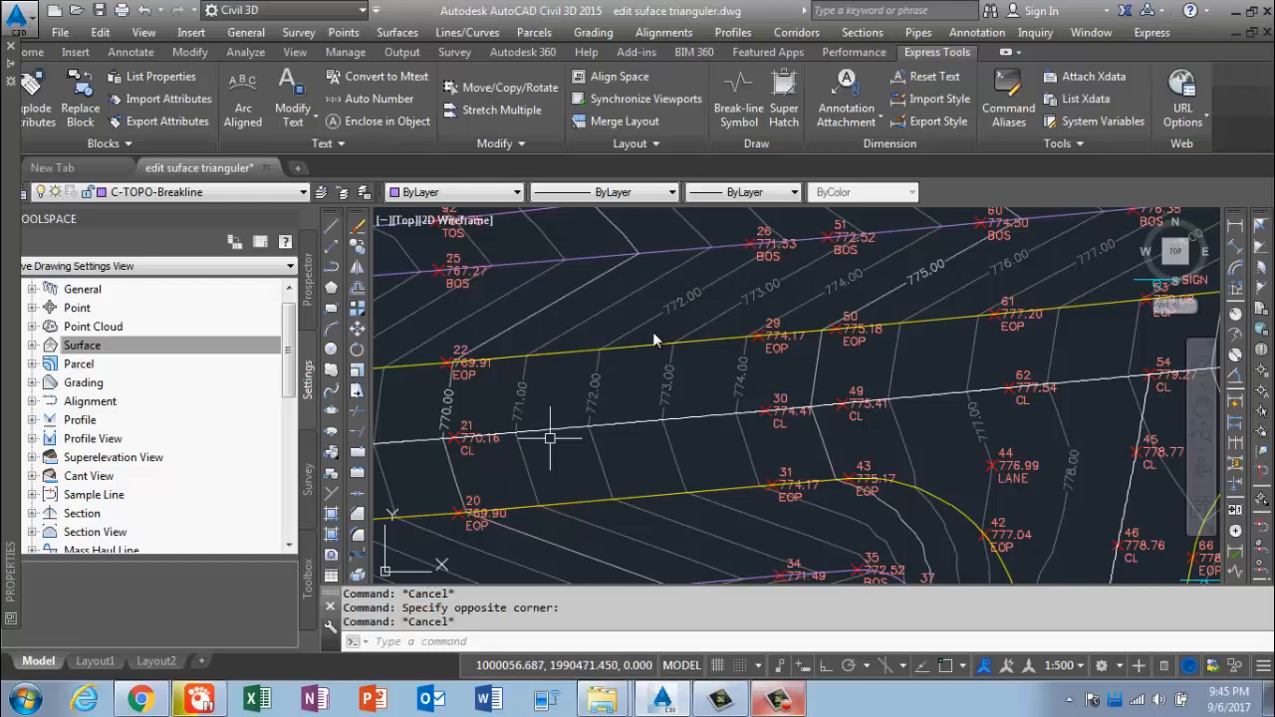
pyautogui.scroll(-4, 654, 341)
pyautogui.scroll(4, 546, 334)
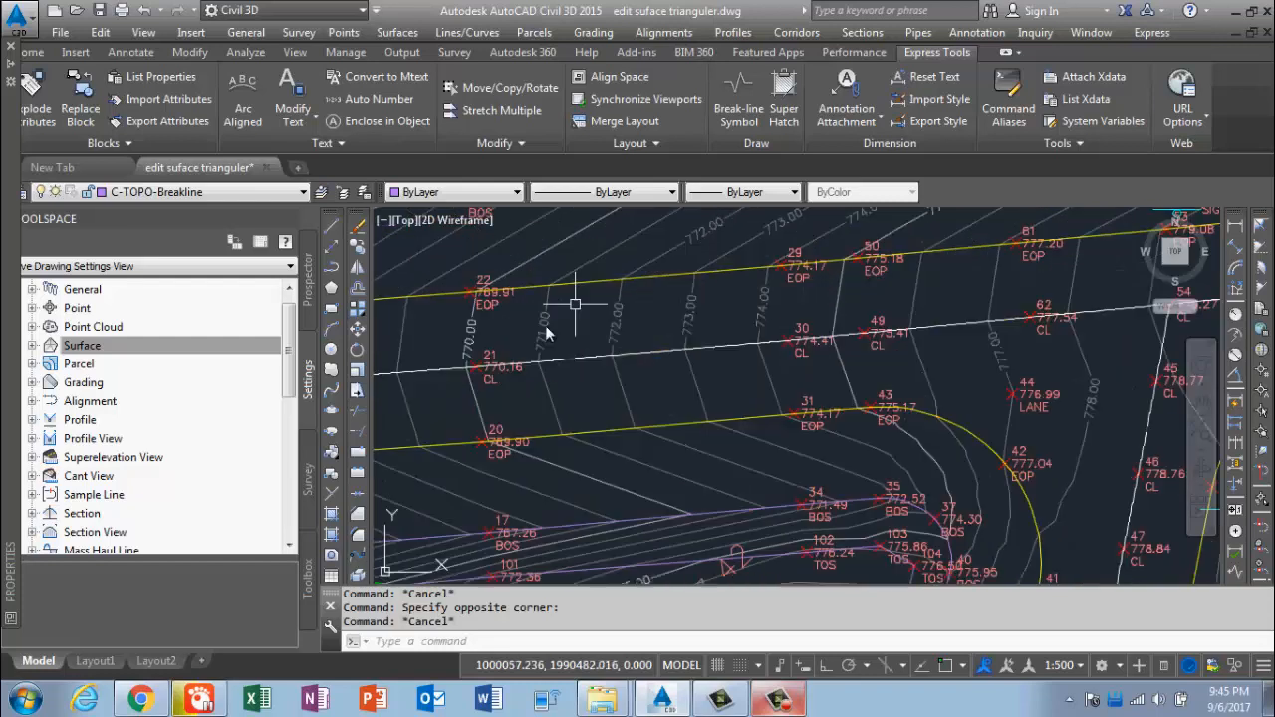
pyautogui.click(545, 325)
pyautogui.click(538, 341)
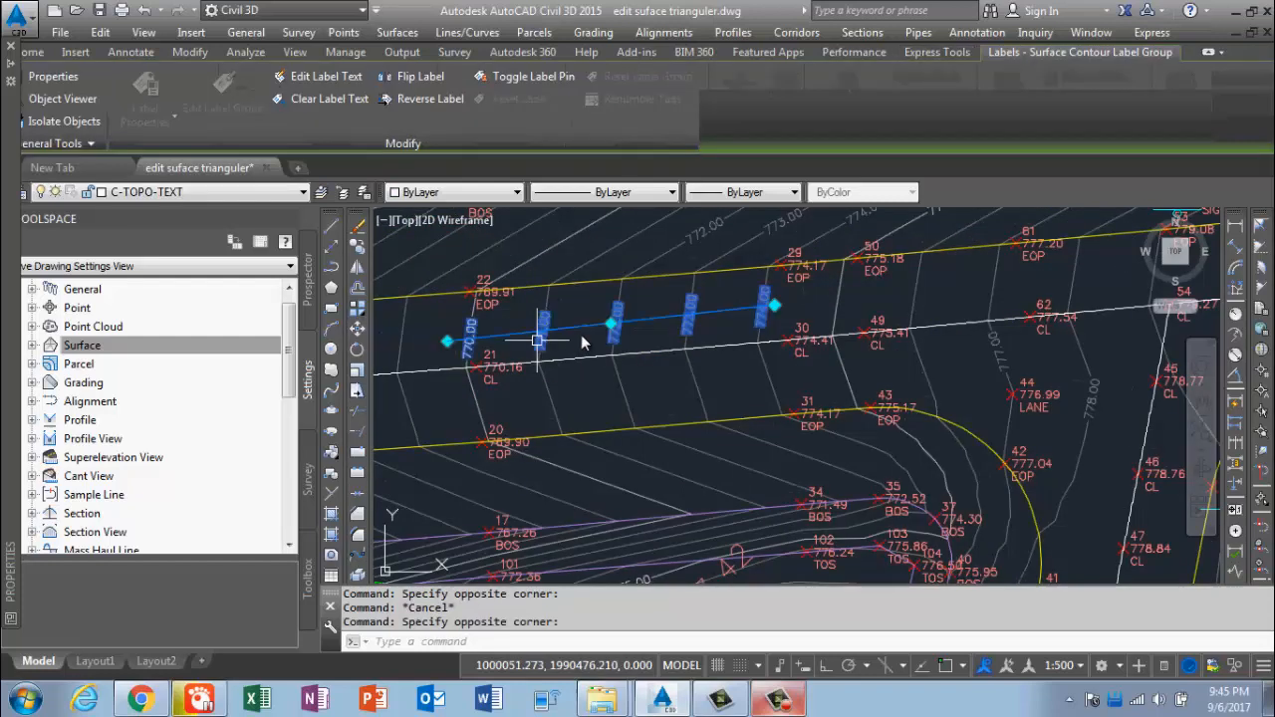
pyautogui.press('Escape')
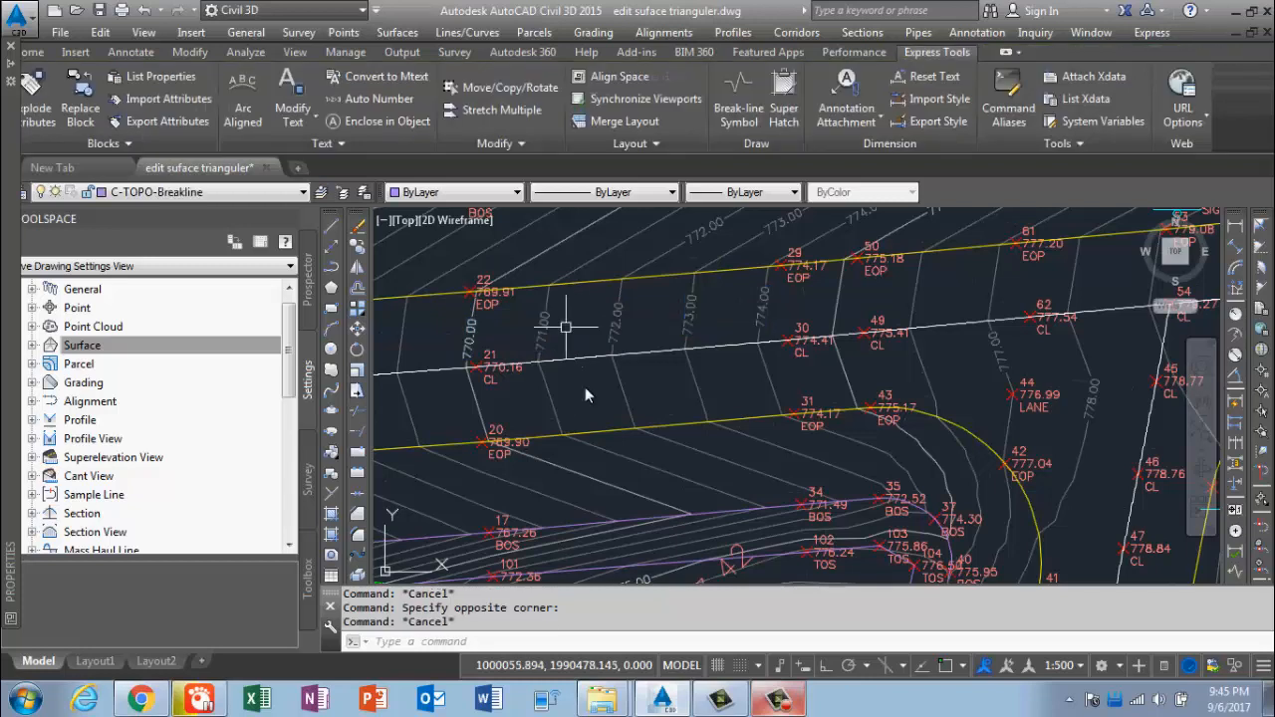
# - Add Contour - Multiple at Interval labels along a line from the surface edge between points 76 and 77 to near point 58, with interval 50
pyautogui.scroll(-5, 586, 393)
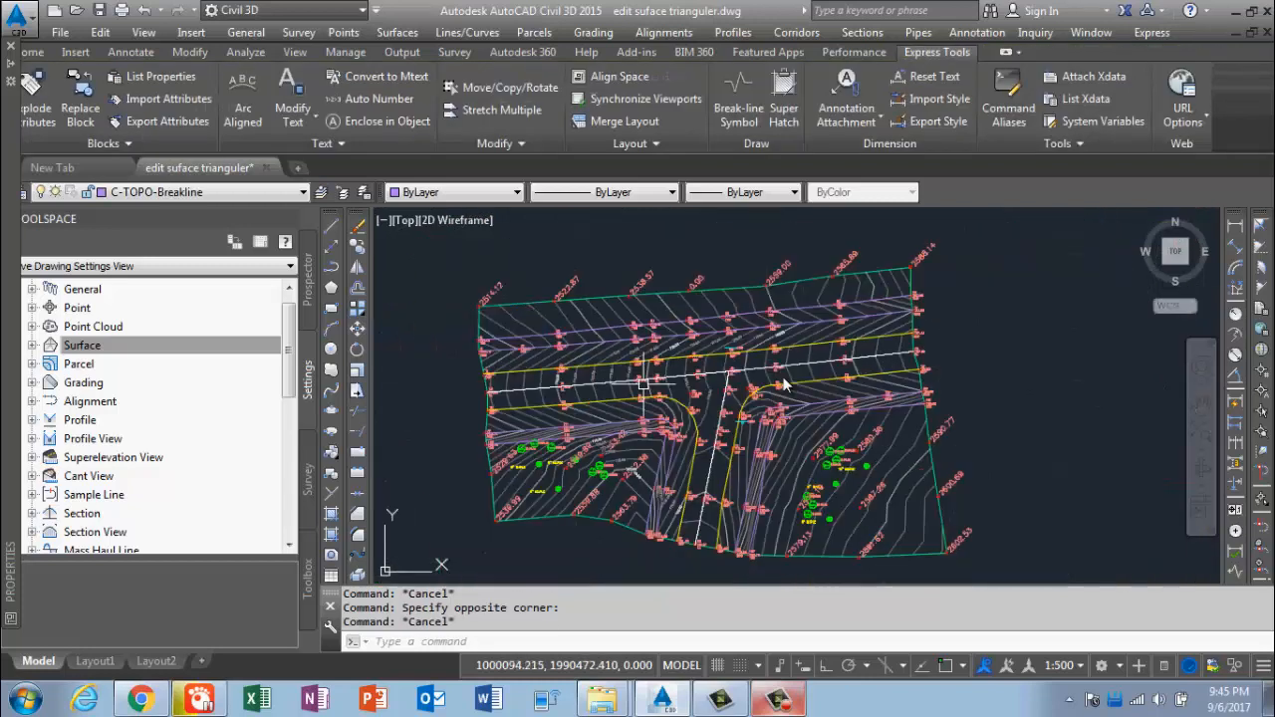
pyautogui.scroll(5, 857, 367)
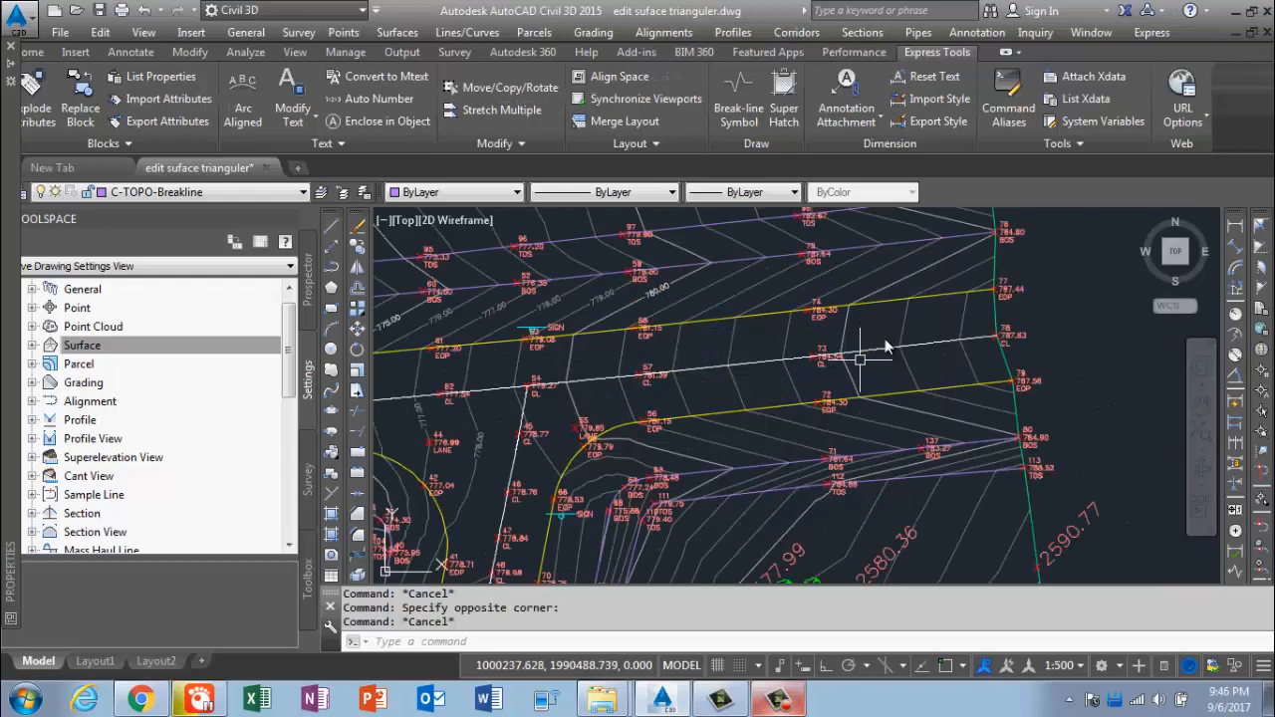
pyautogui.click(470, 288)
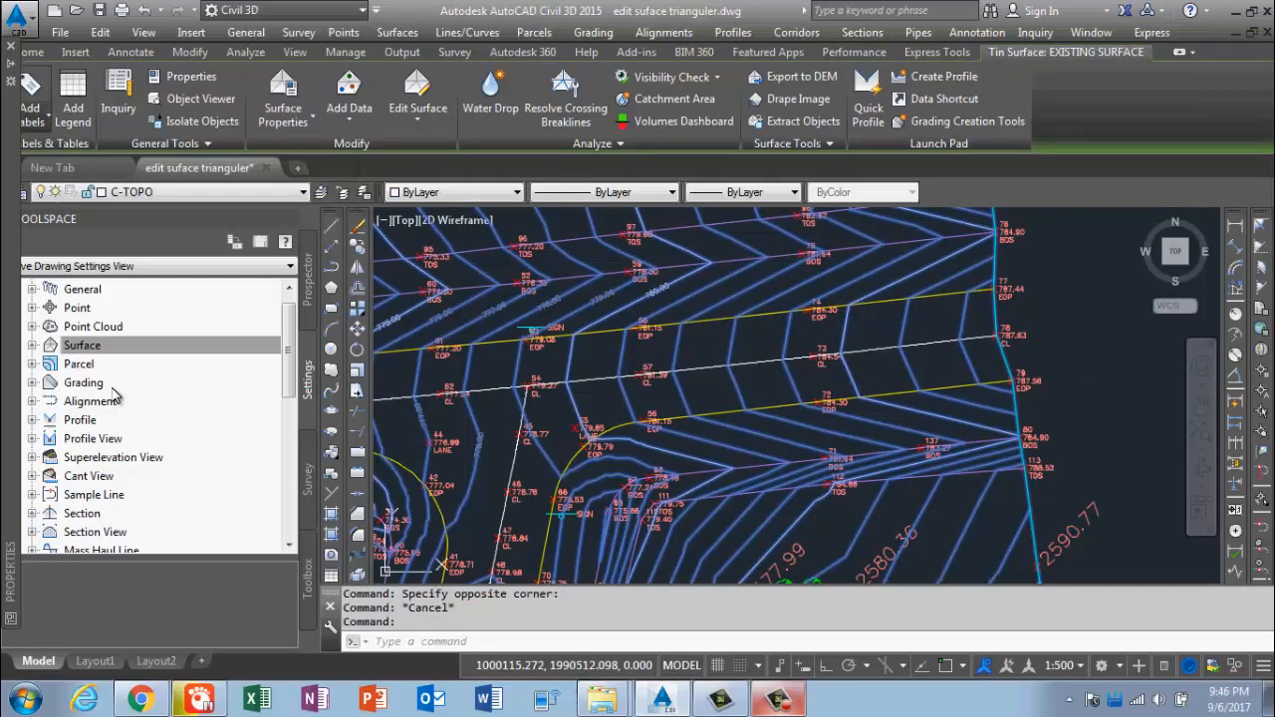
pyautogui.click(30, 108)
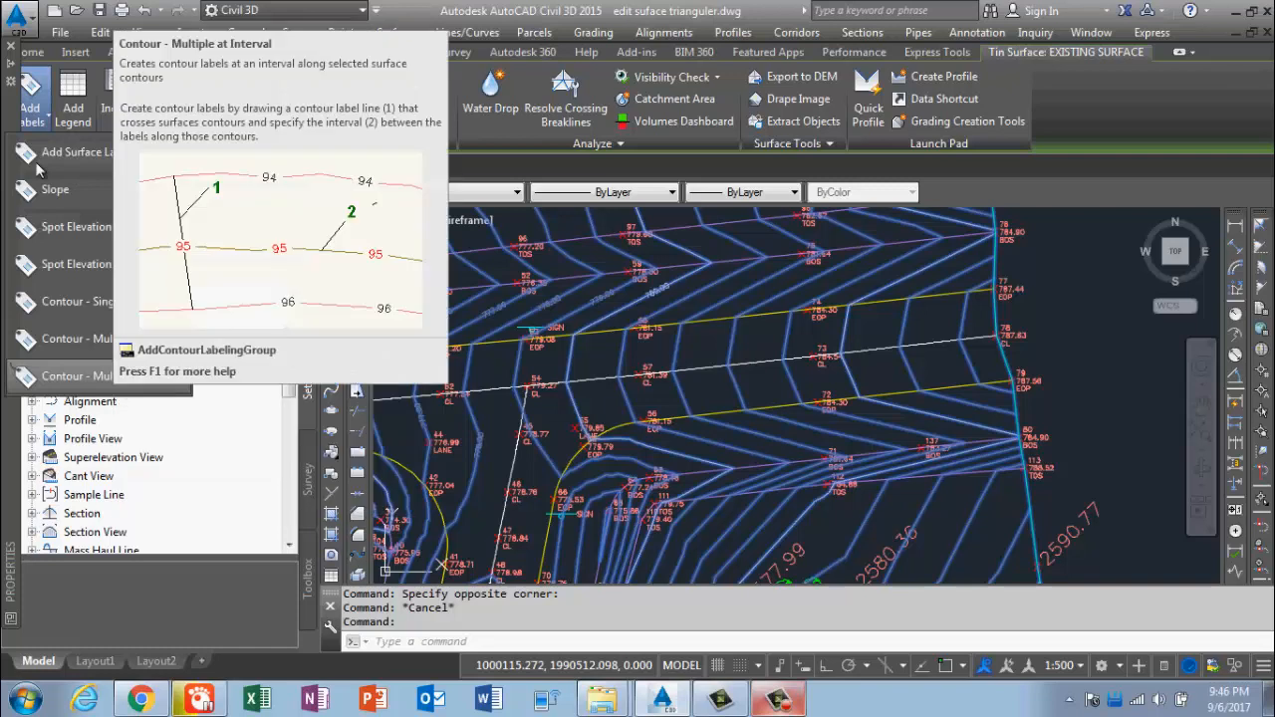
pyautogui.click(45, 126)
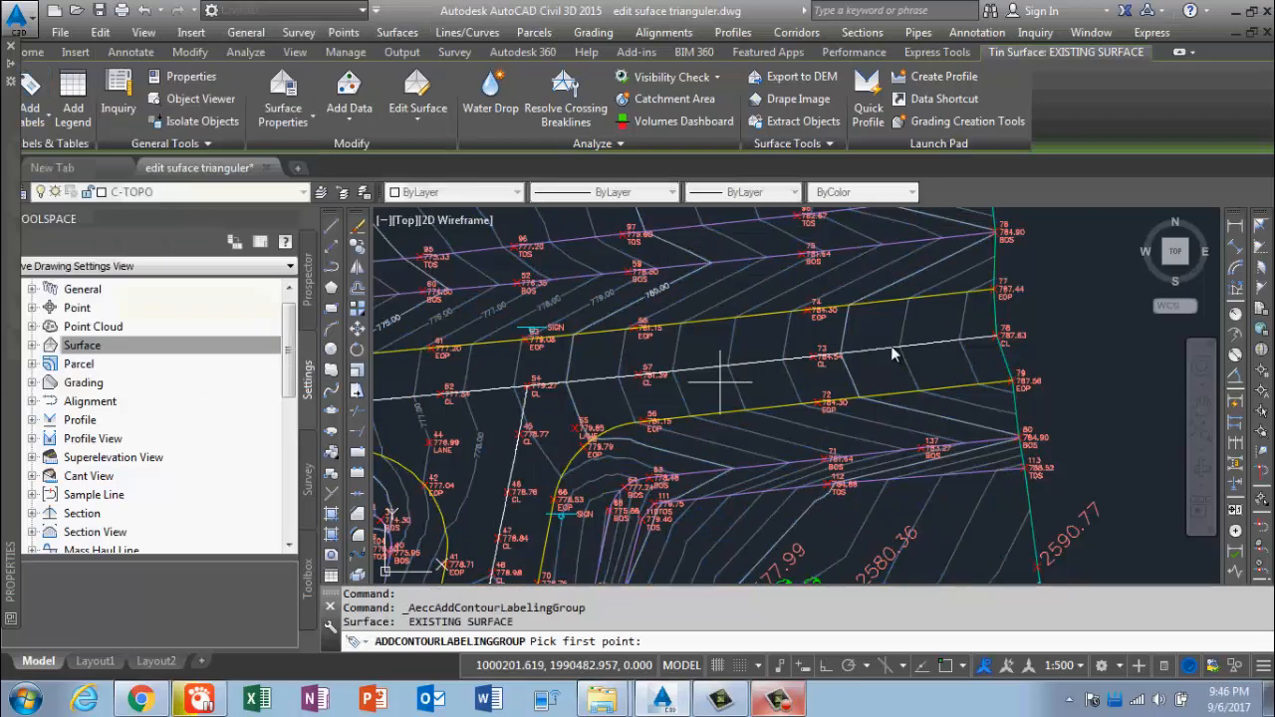
pyautogui.moveTo(880, 432); pyautogui.dragTo(921, 547, button='middle')
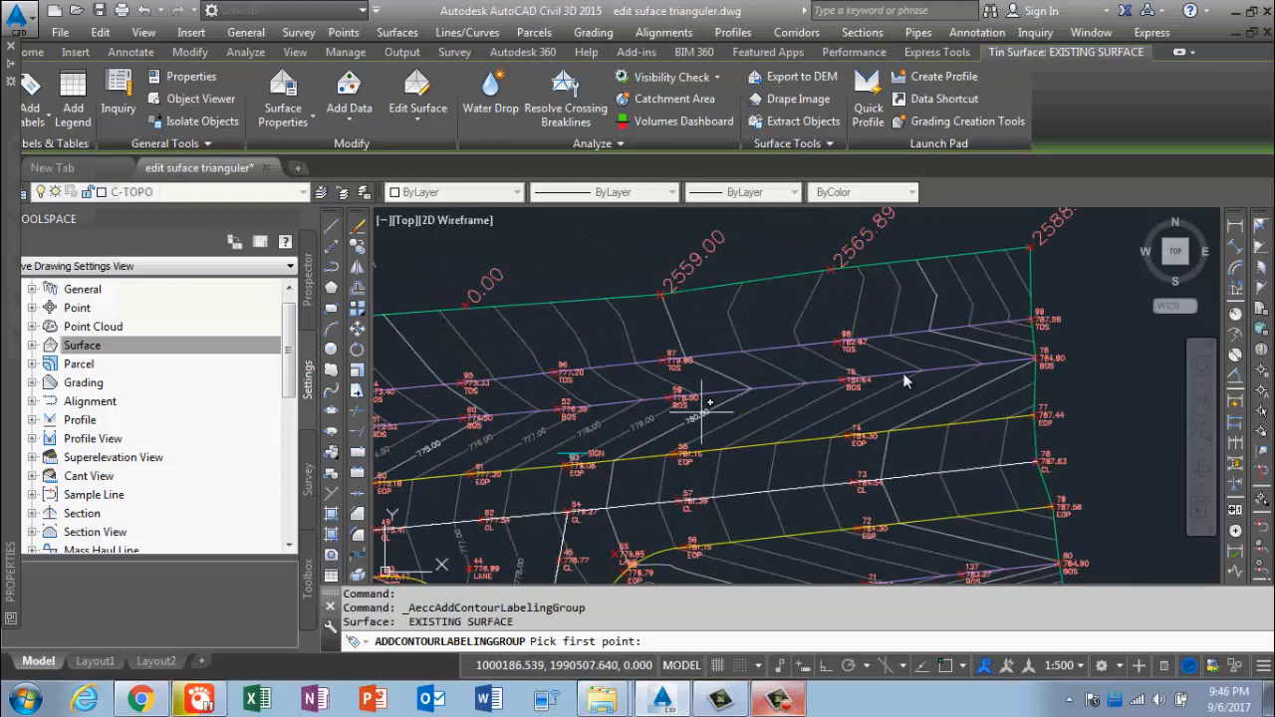
pyautogui.moveTo(977, 384); pyautogui.dragTo(985, 423, button='middle')
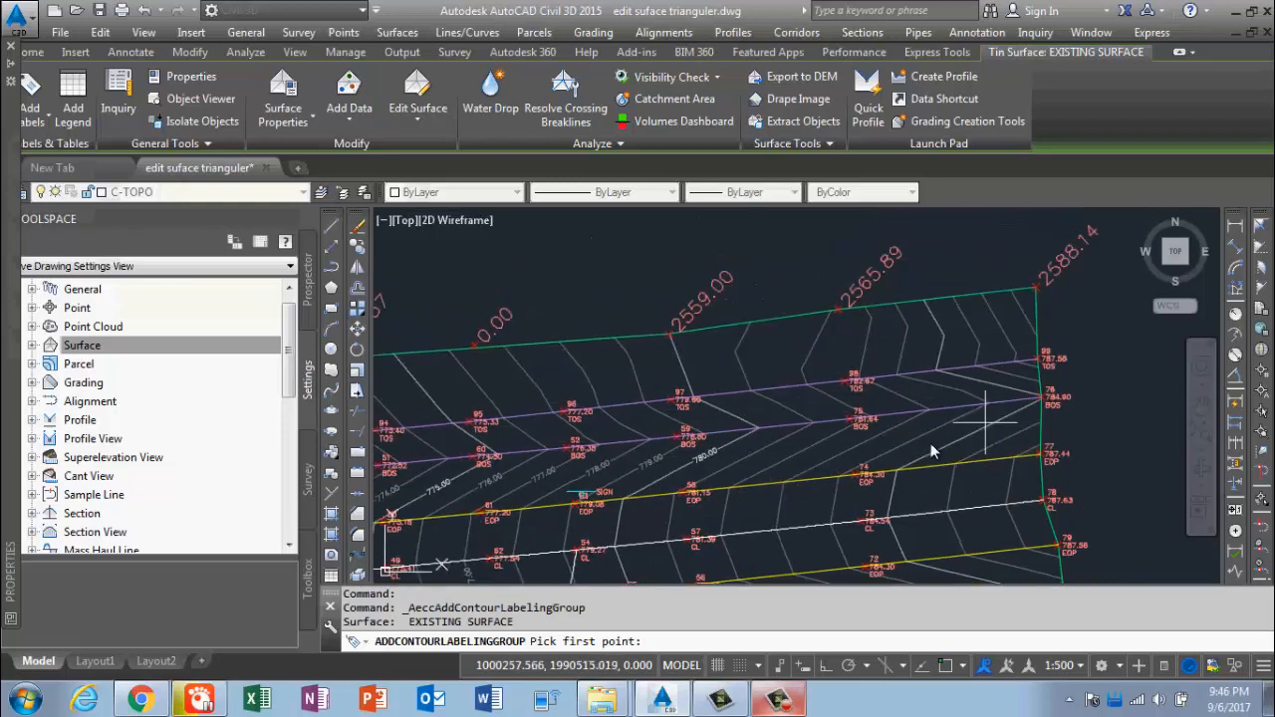
pyautogui.click(1062, 432)
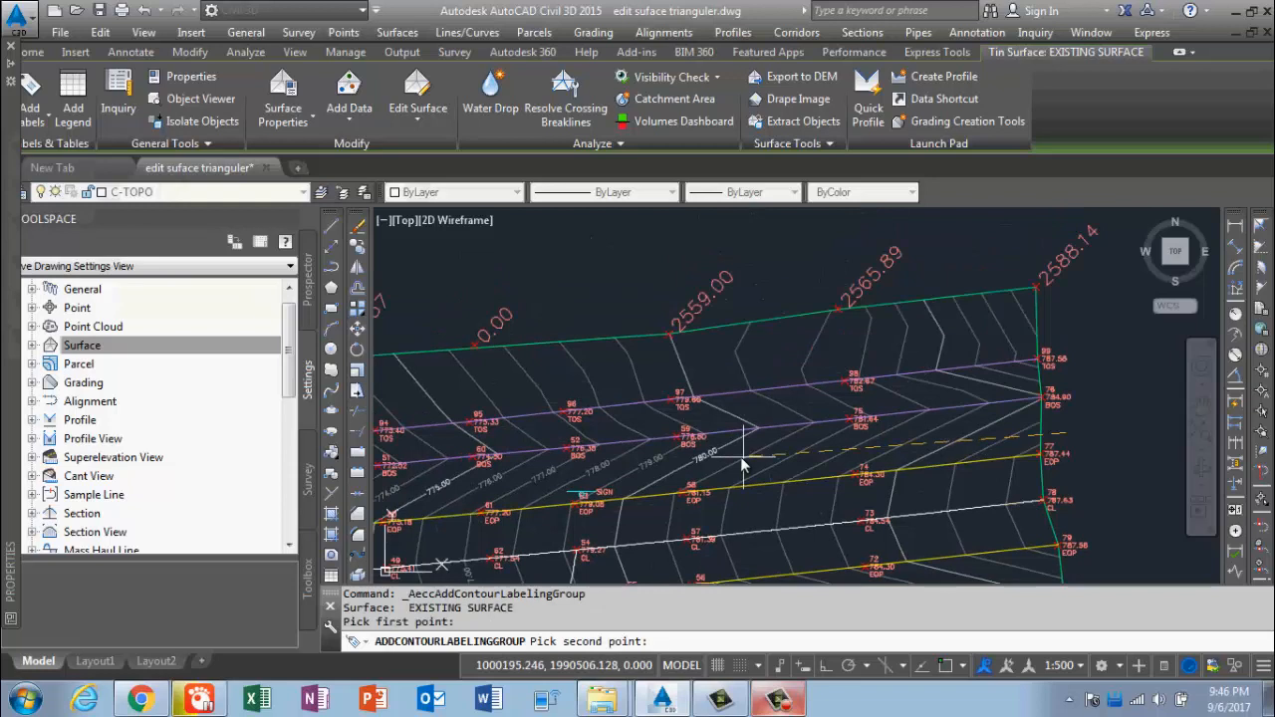
pyautogui.click(743, 457)
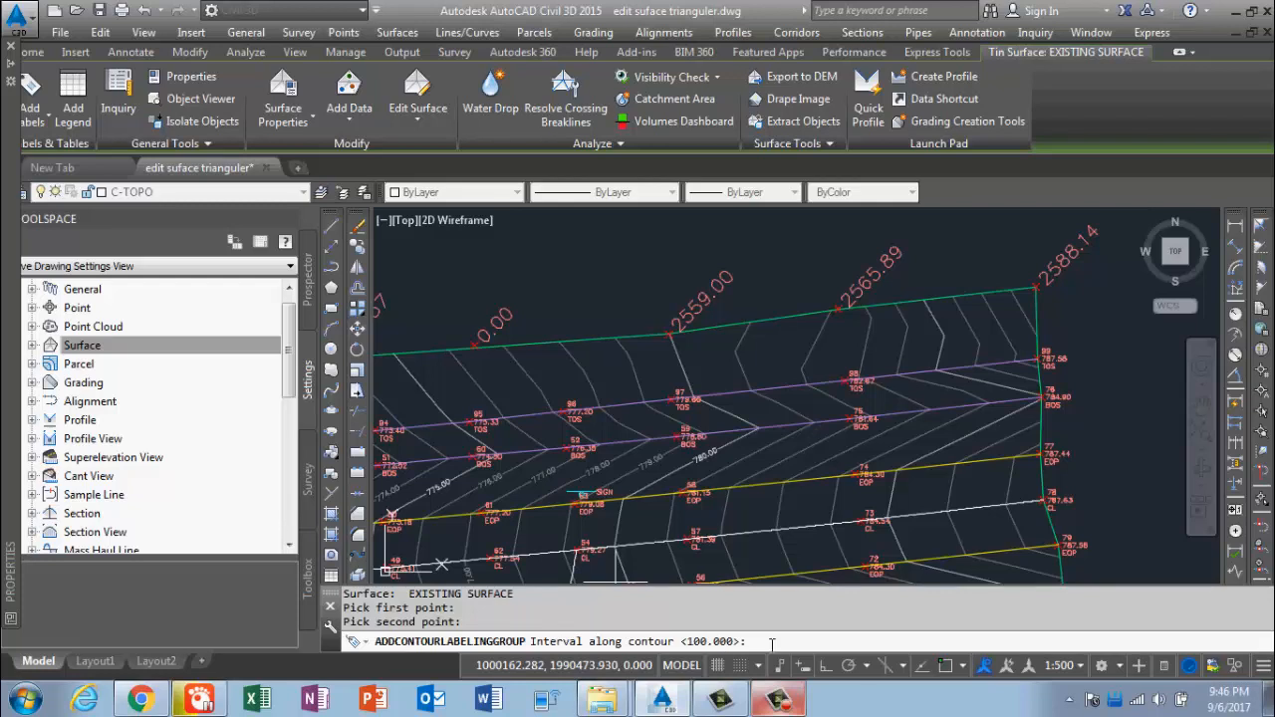
pyautogui.write('50')
pyautogui.press('Return')
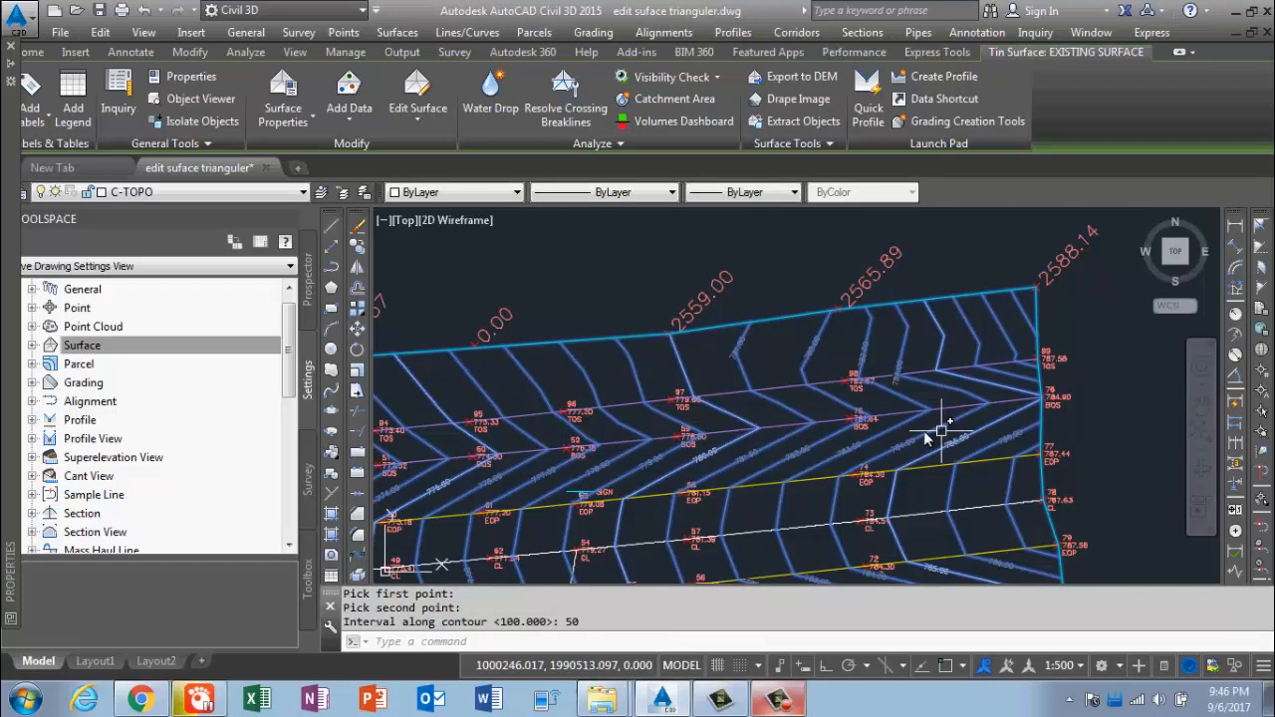
pyautogui.scroll(2, 942, 430)
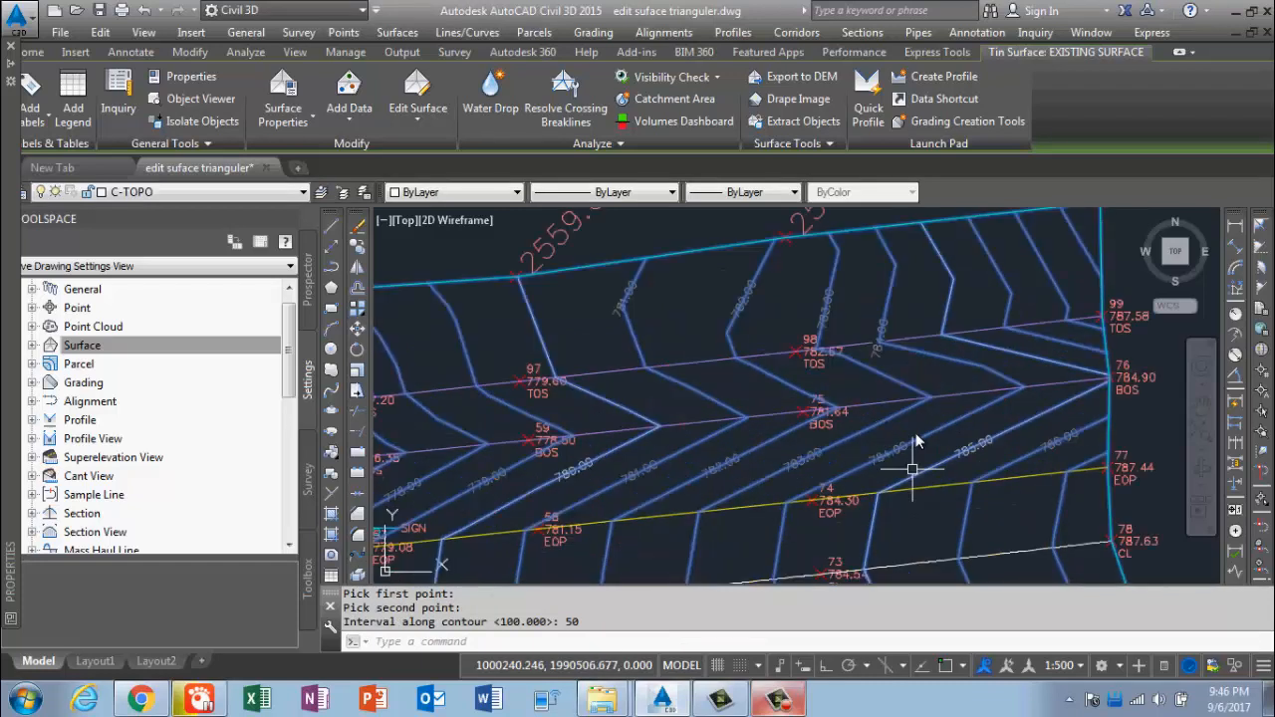
pyautogui.press('Escape')
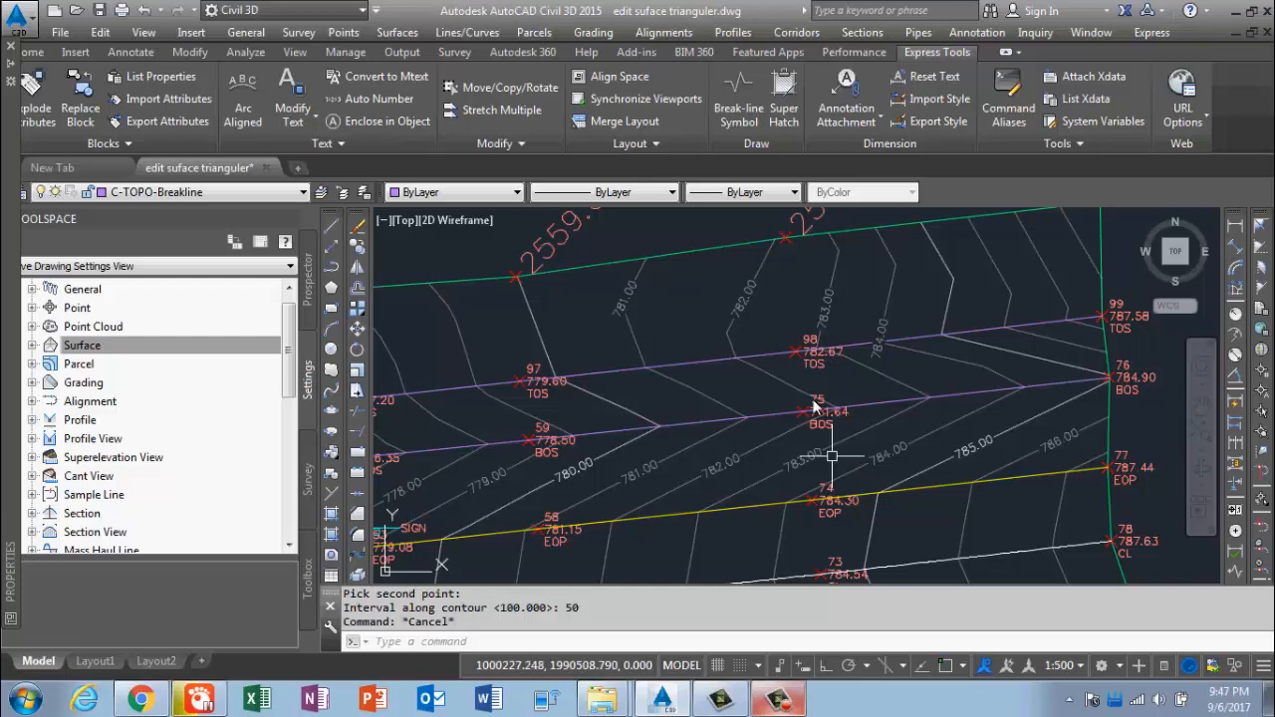
# - Examine the interval contour labels across the existing surface, along both sides of the road and up close near point 58
pyautogui.scroll(-5, 837, 383)
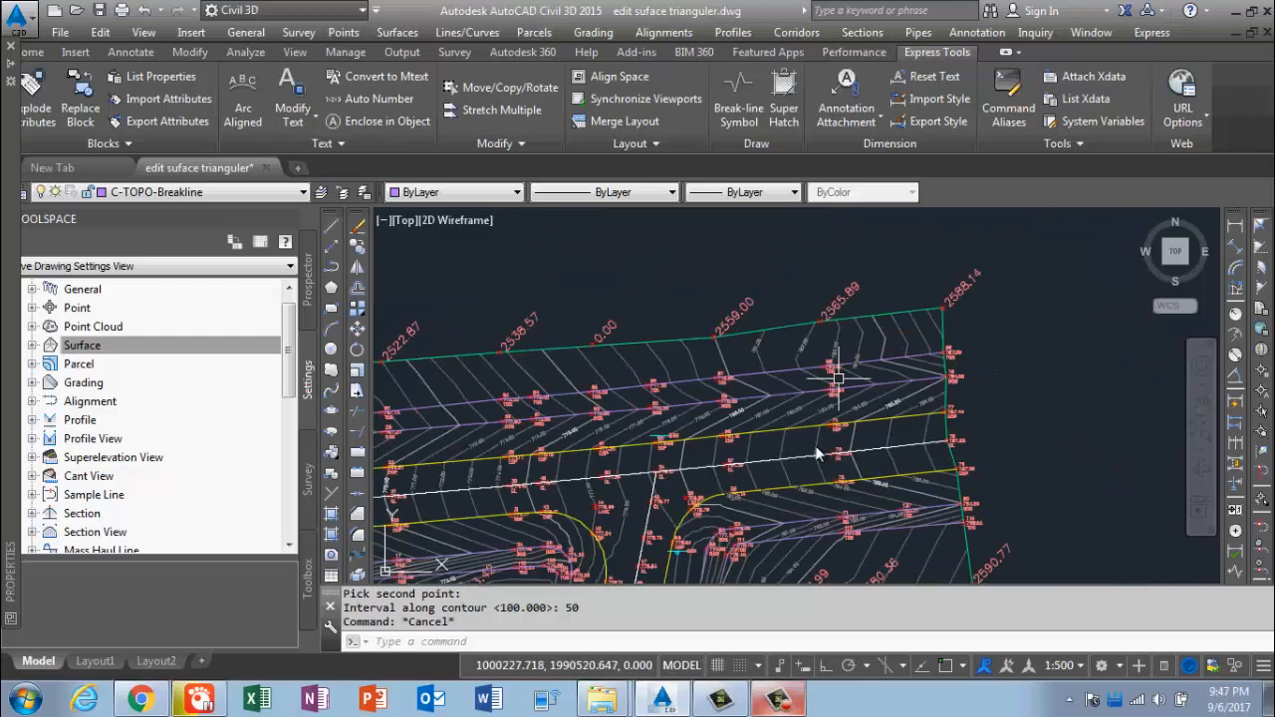
pyautogui.scroll(2, 769, 423)
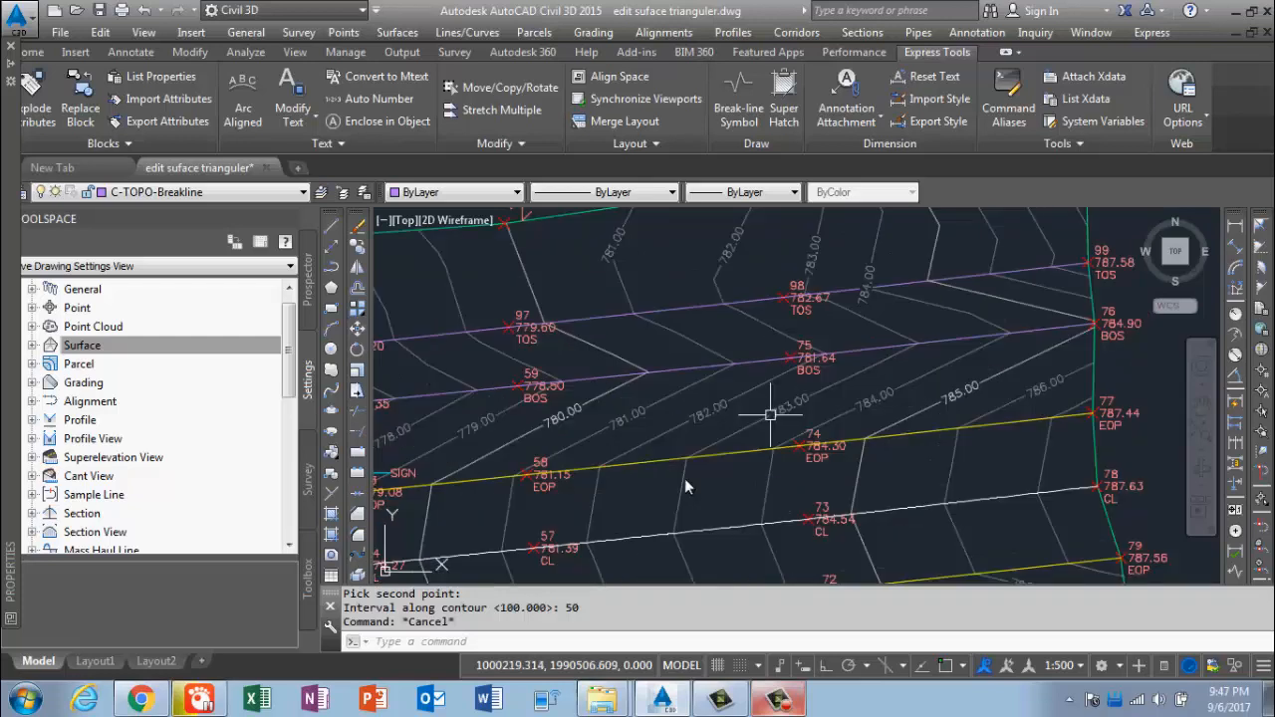
pyautogui.scroll(-3, 687, 488)
pyautogui.scroll(4, 702, 535)
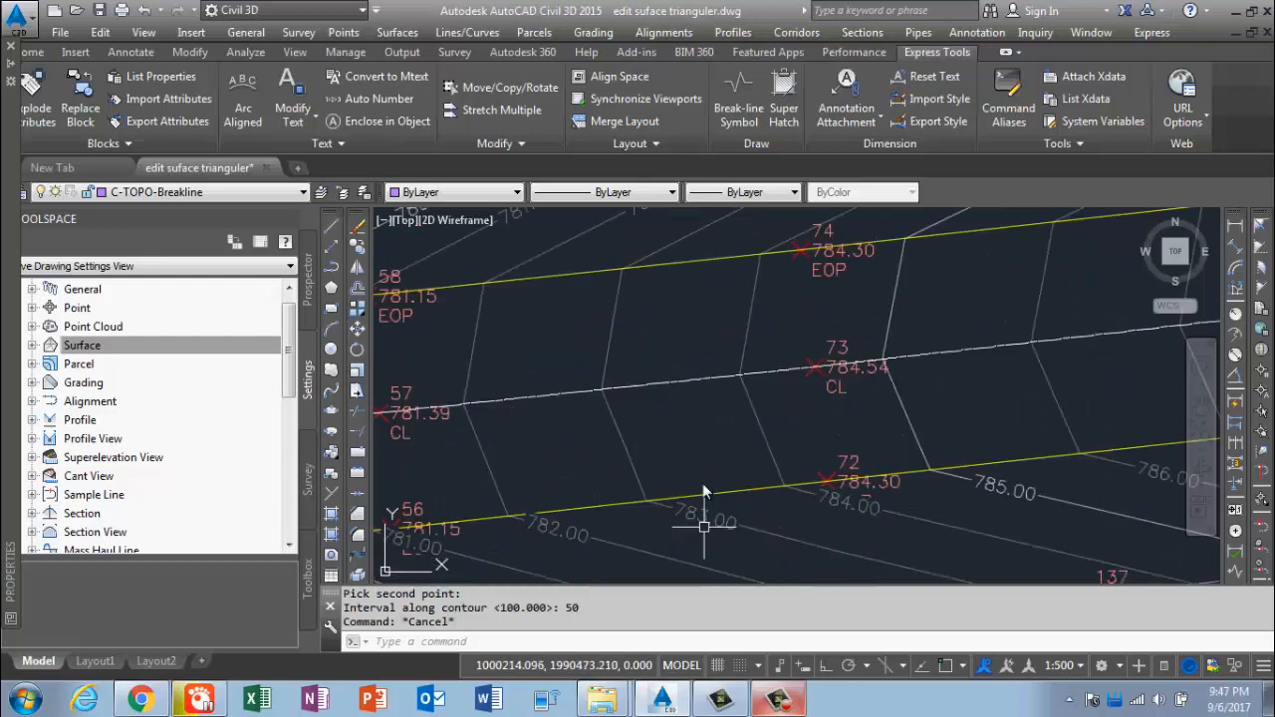
pyautogui.scroll(-2, 702, 484)
pyautogui.moveTo(862, 519); pyautogui.dragTo(767, 355, button='middle')
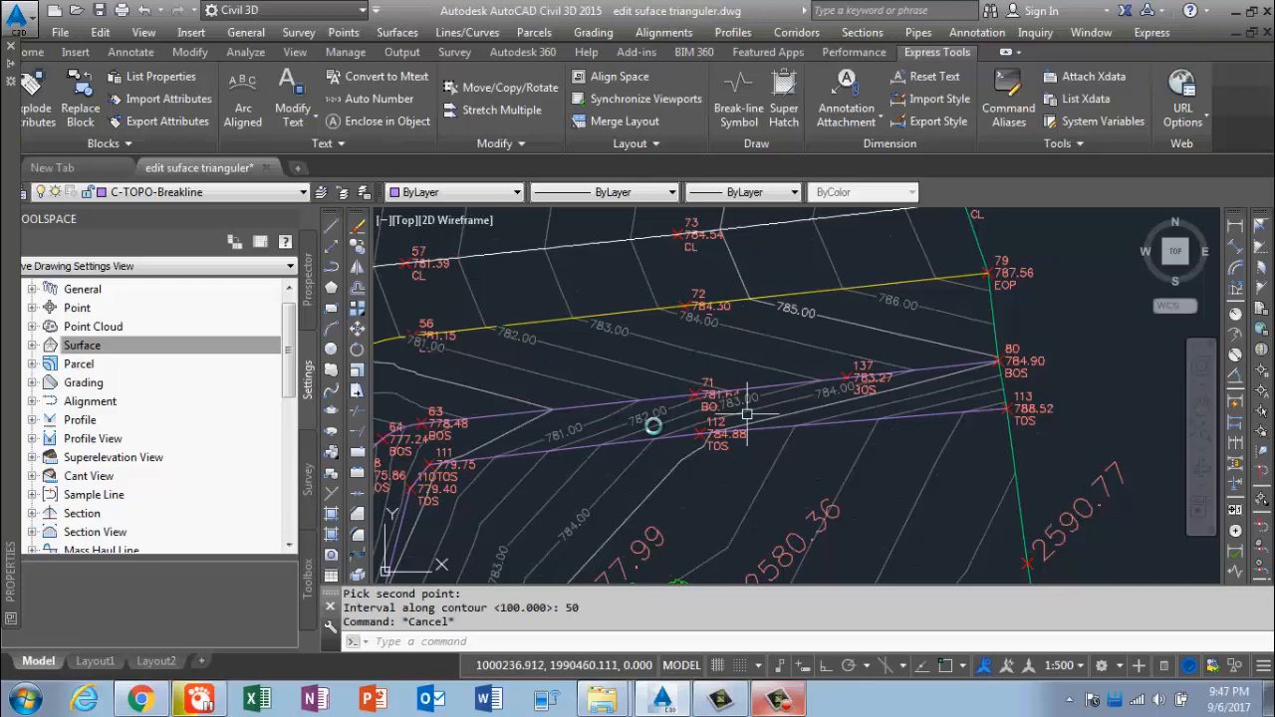
pyautogui.scroll(-2, 747, 413)
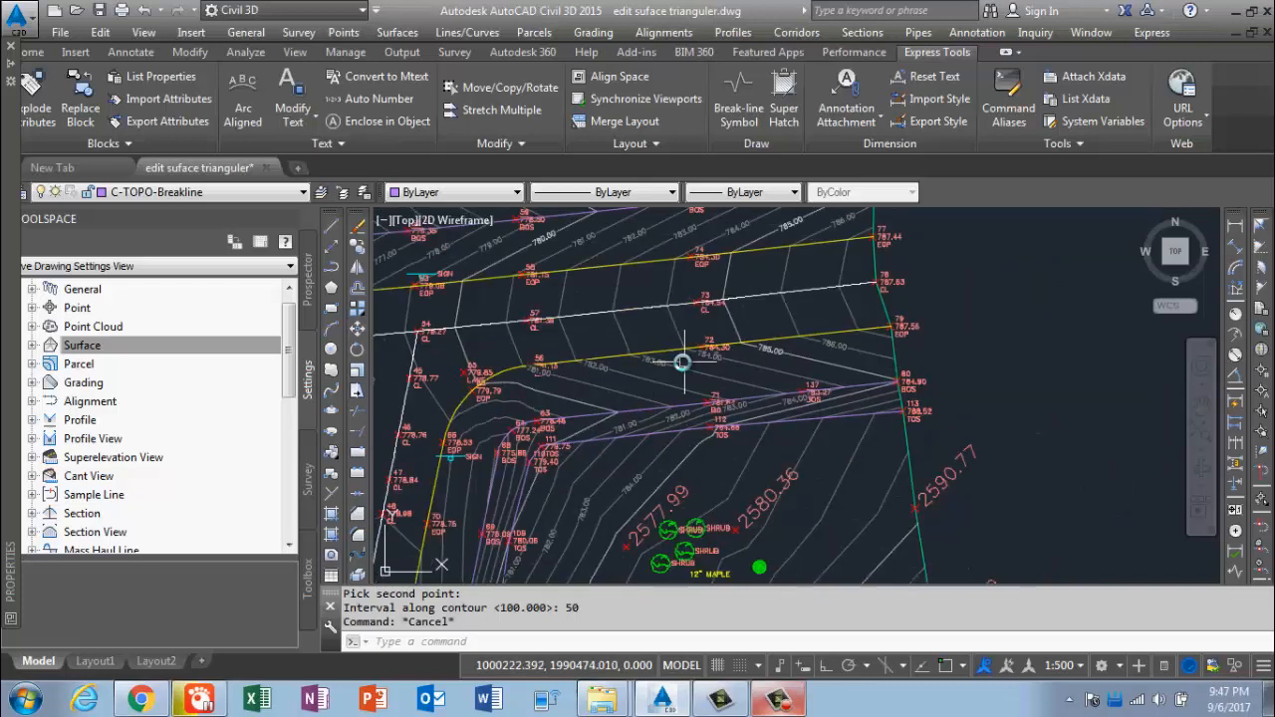
pyautogui.moveTo(683, 363)
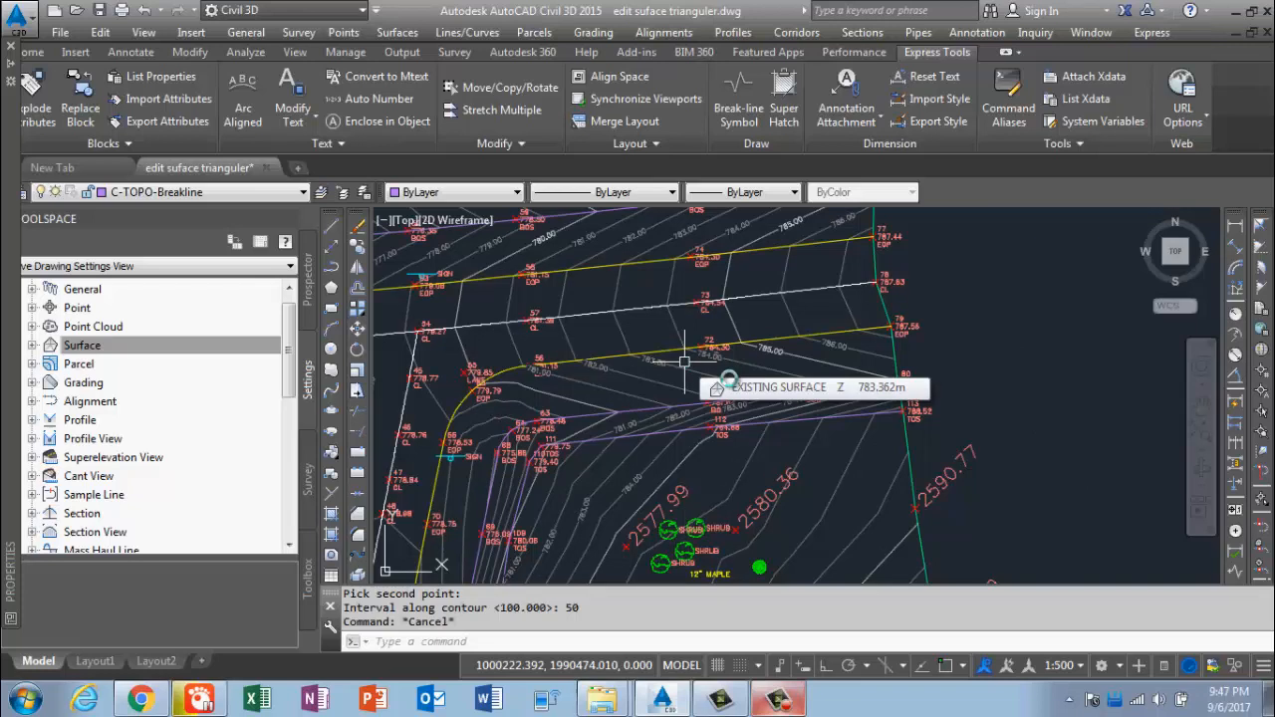
pyautogui.moveTo(723, 379)
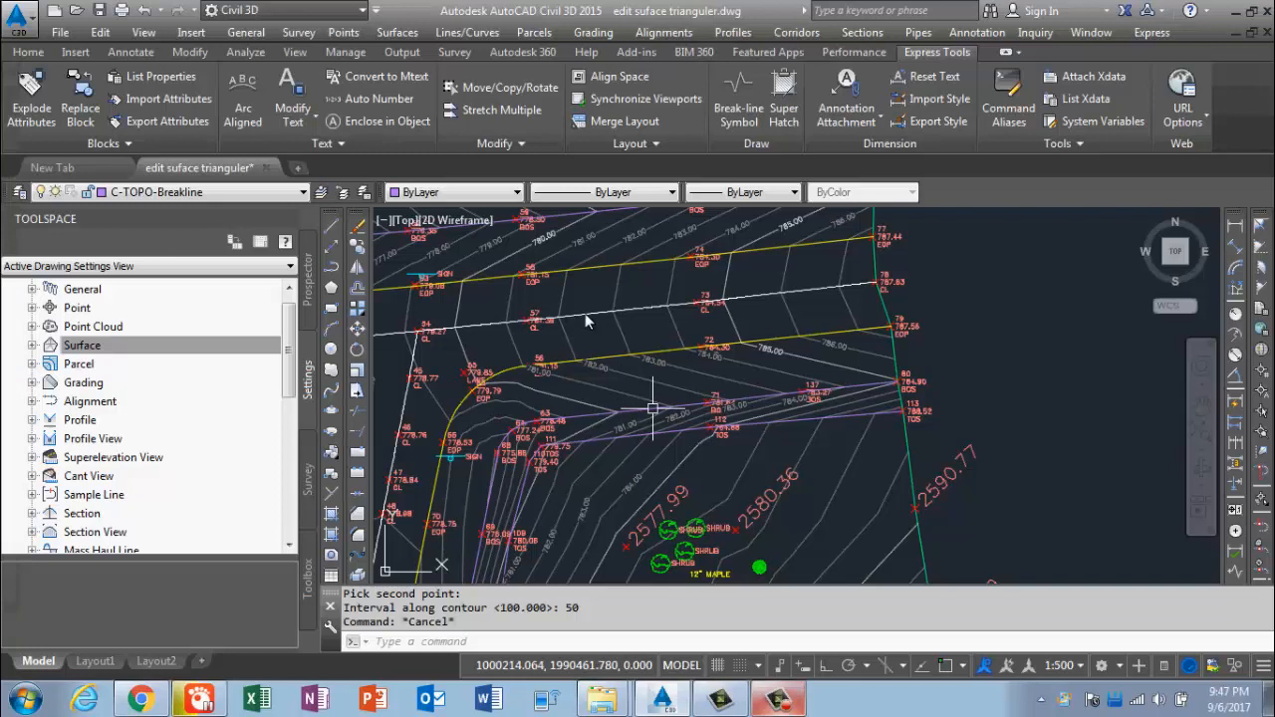
pyautogui.moveTo(574, 257); pyautogui.dragTo(592, 358, button='middle')
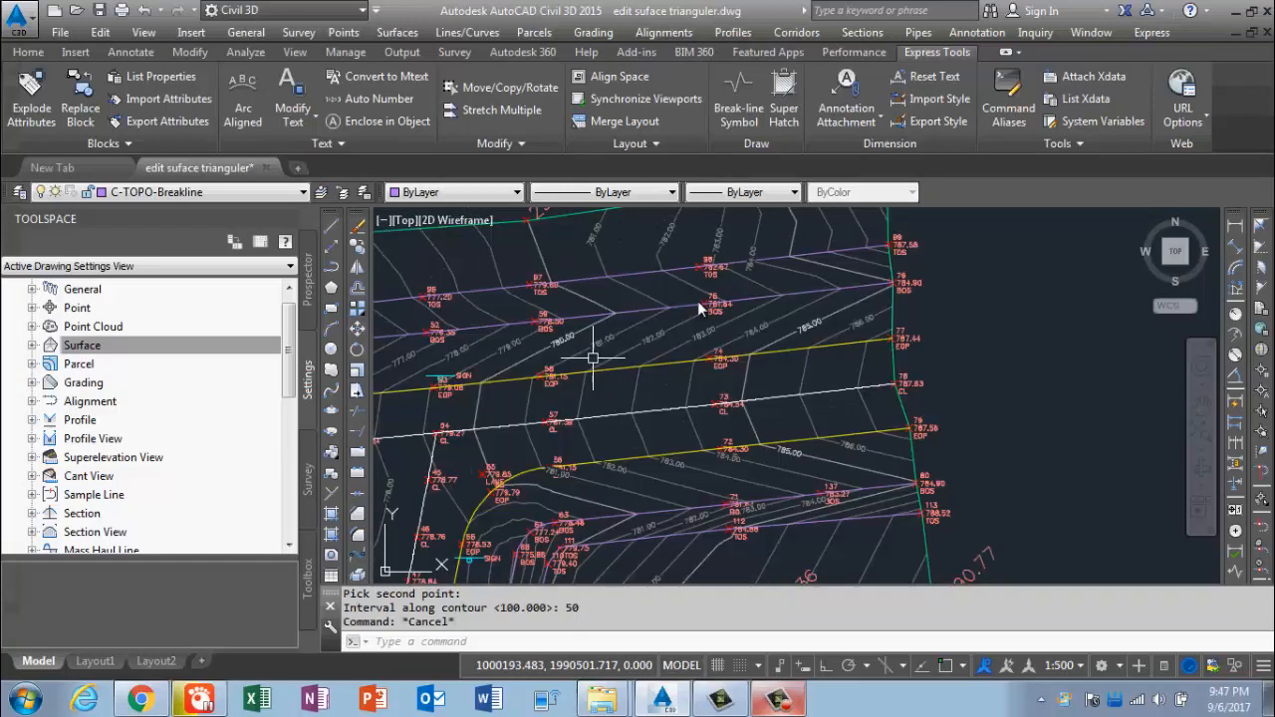
pyautogui.scroll(5, 593, 357)
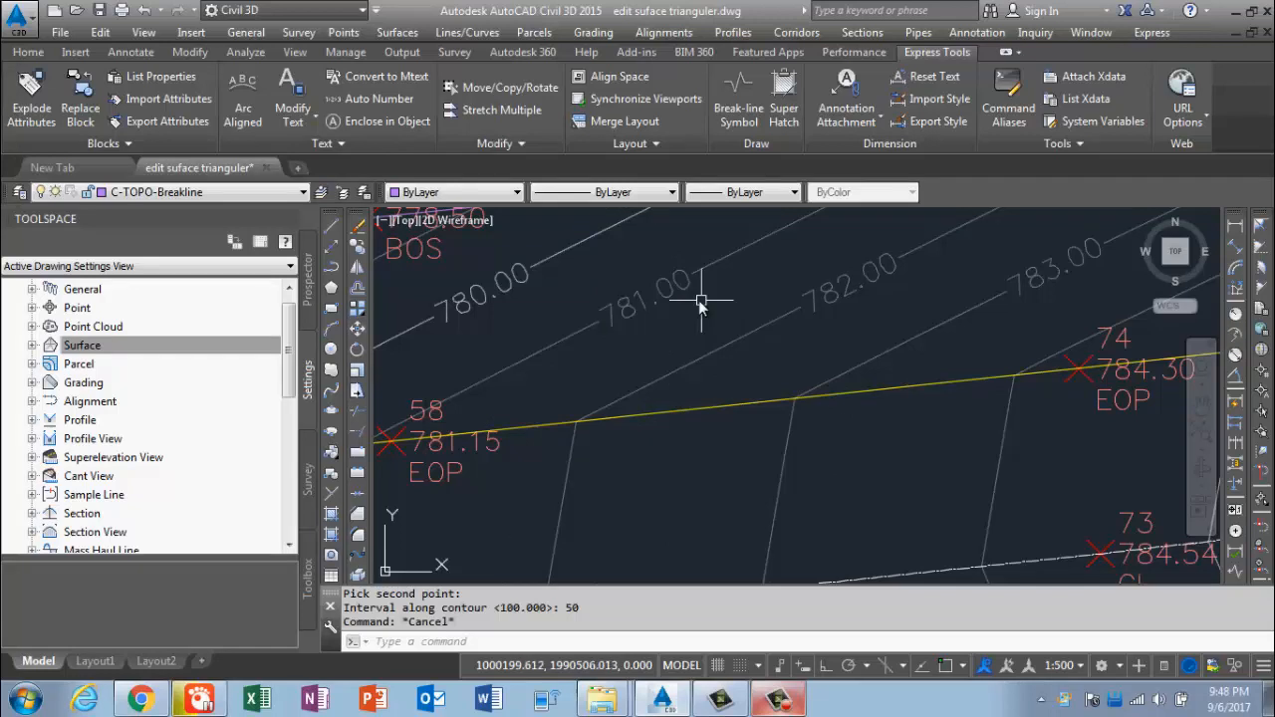
pyautogui.moveTo(698, 300)
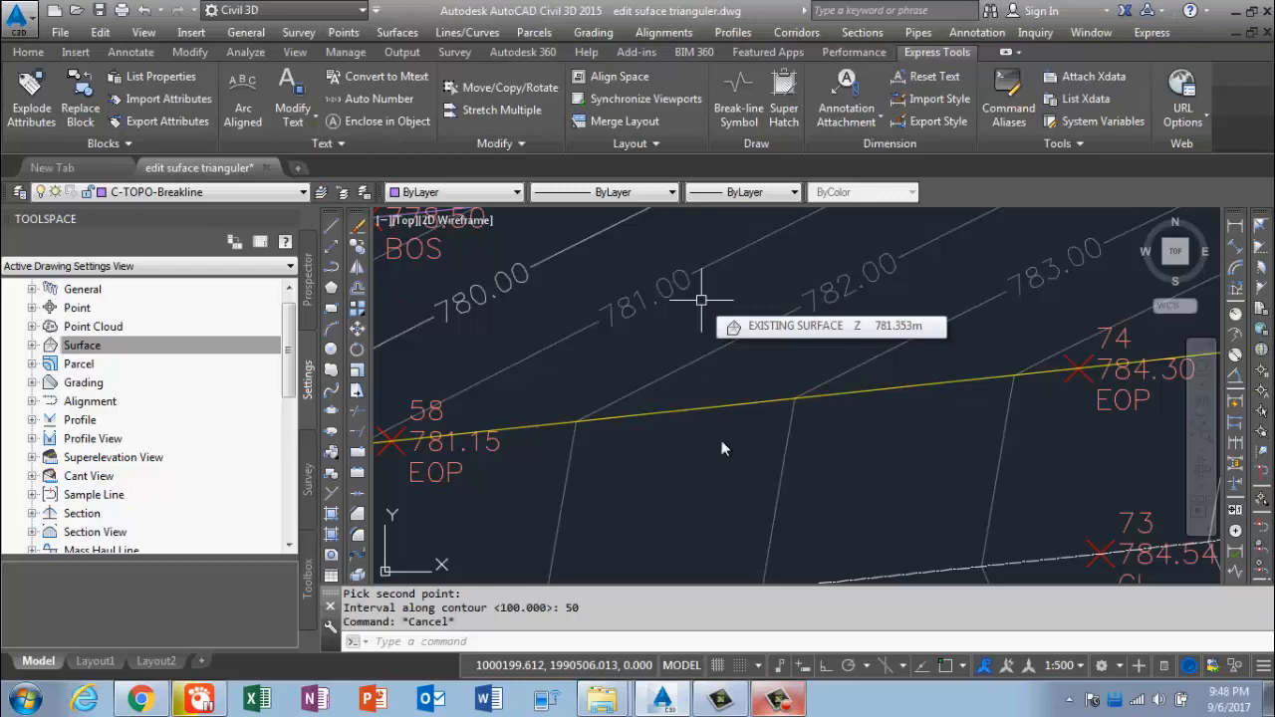
pyautogui.click(765, 703)
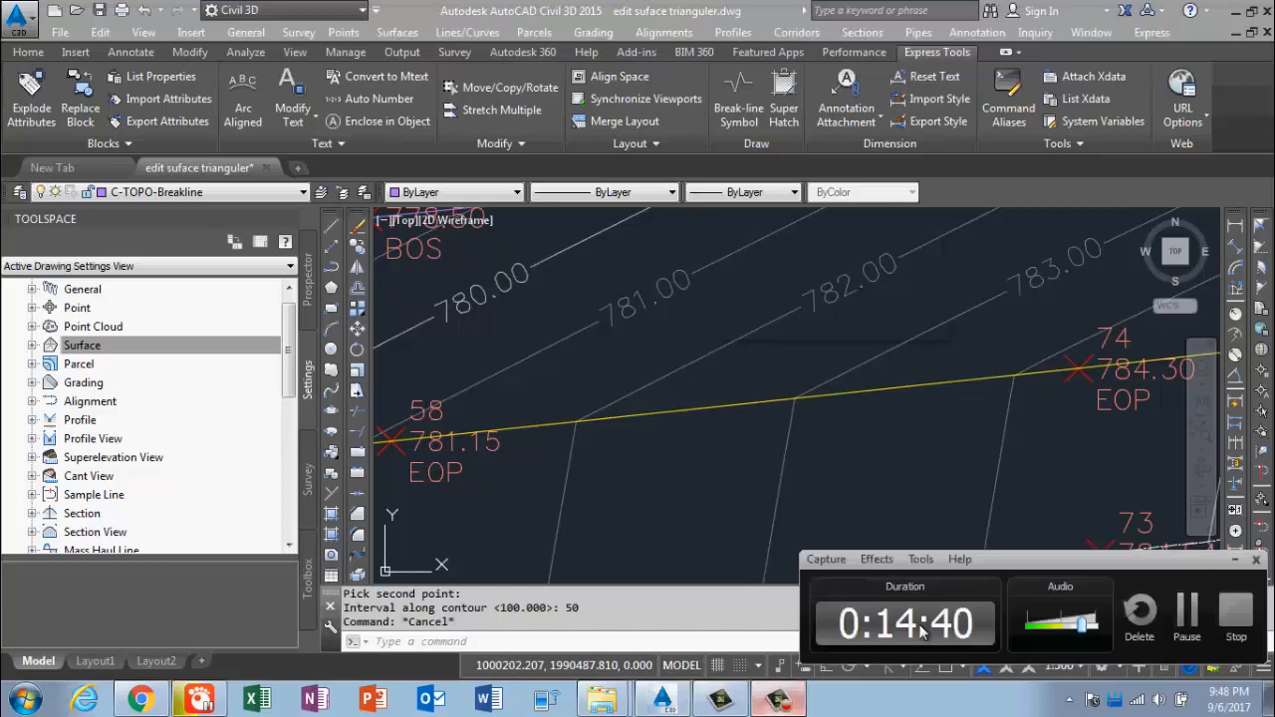